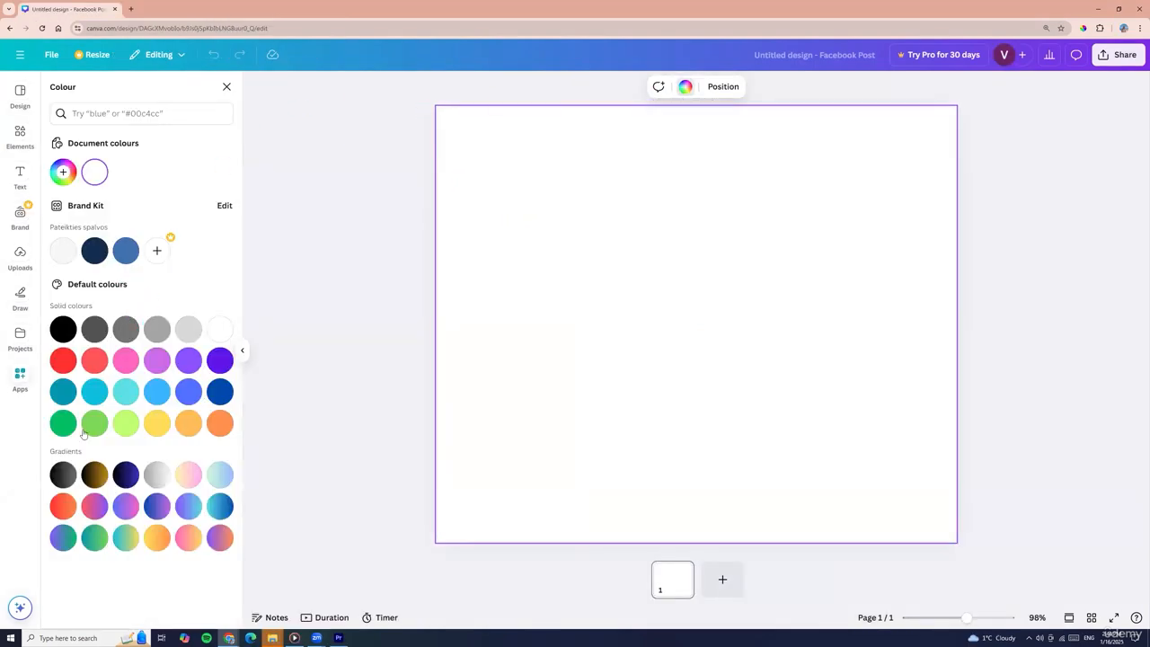
Try several default solid colours on the page background, including purple, coral, lime and orange, ending with the medium blue.
{"action": "left_click", "coordinate": [188, 361]}
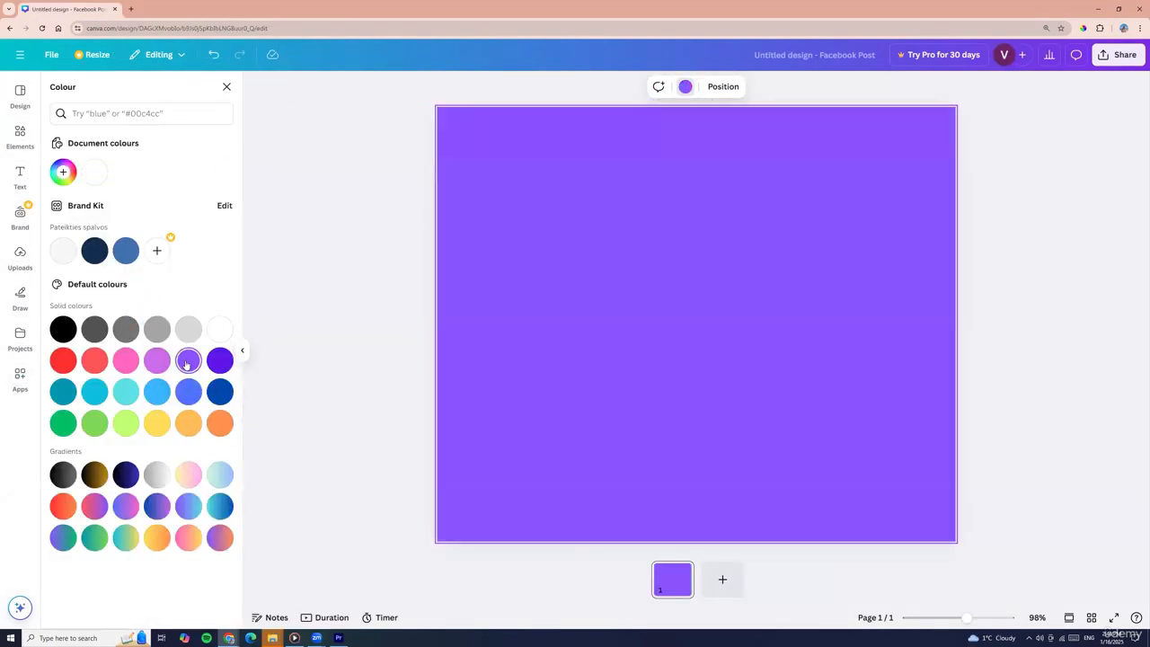
{"action": "left_click", "coordinate": [89, 361]}
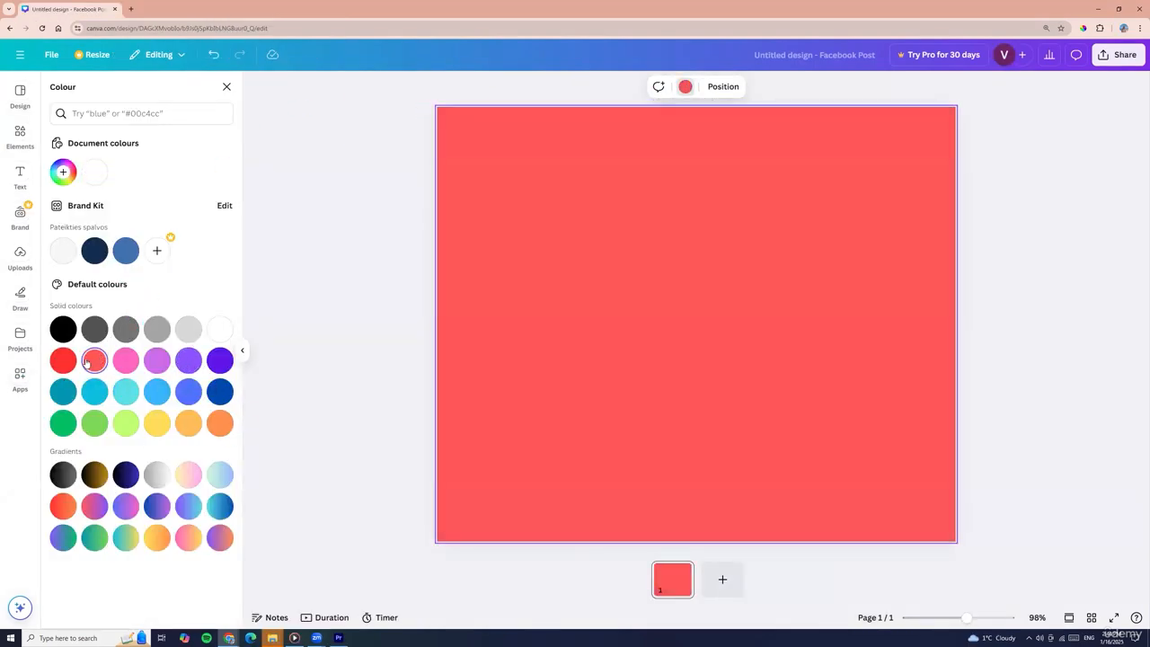
{"action": "left_click", "coordinate": [126, 424]}
{"action": "left_click", "coordinate": [220, 424]}
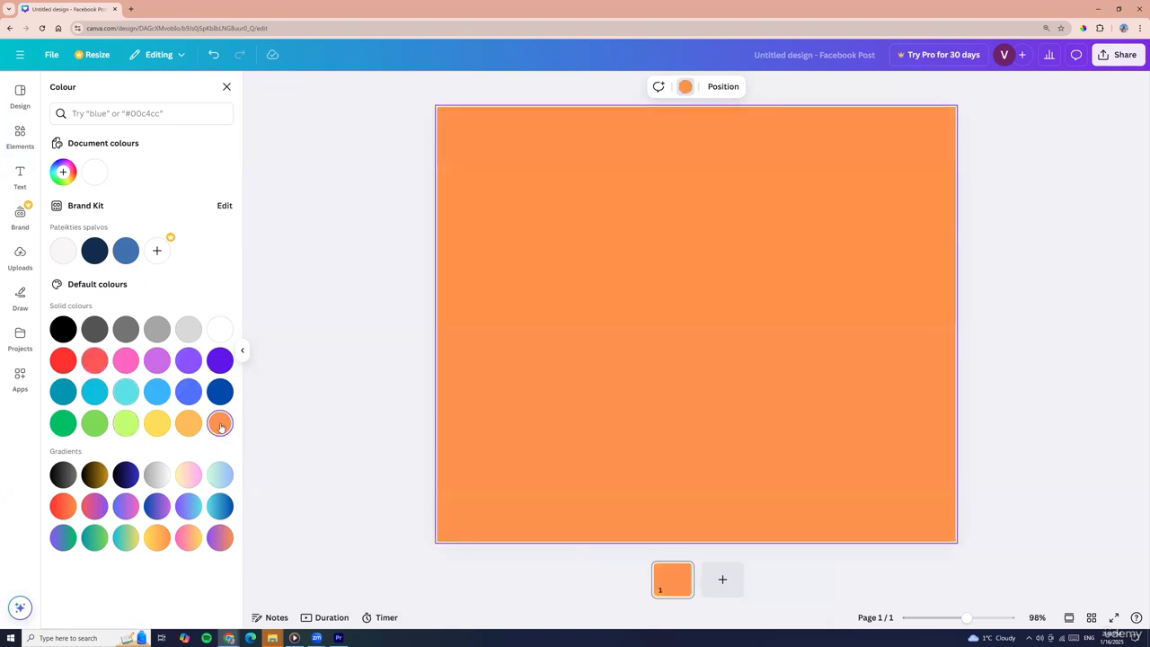
{"action": "left_click", "coordinate": [87, 362]}
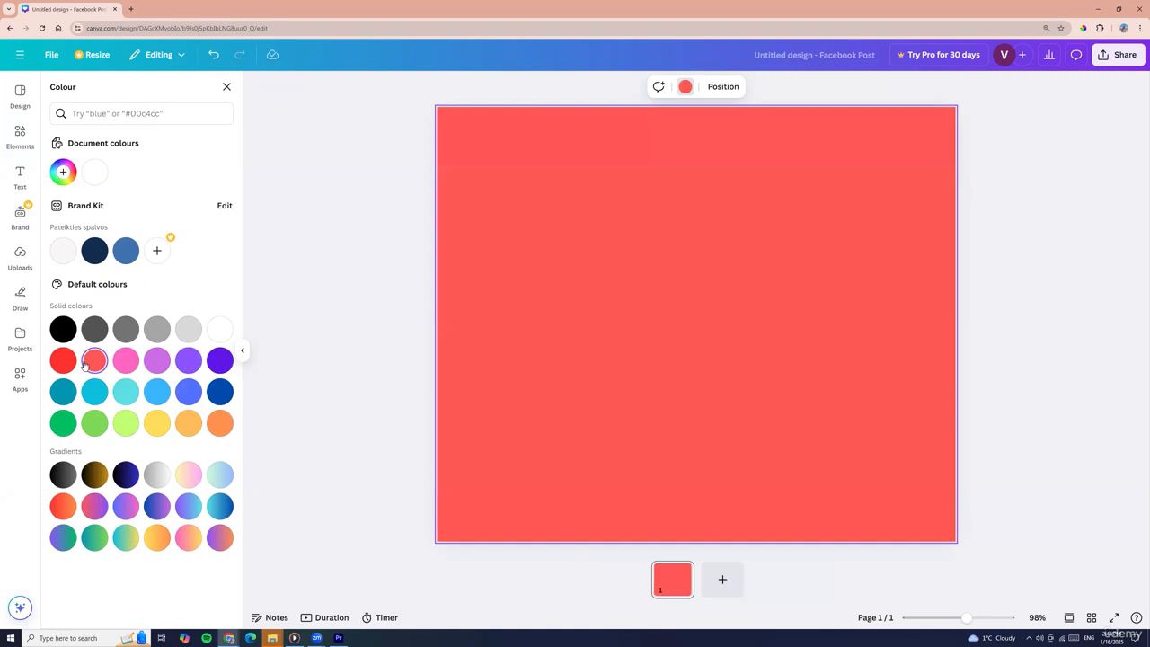
{"action": "left_click", "coordinate": [190, 396]}
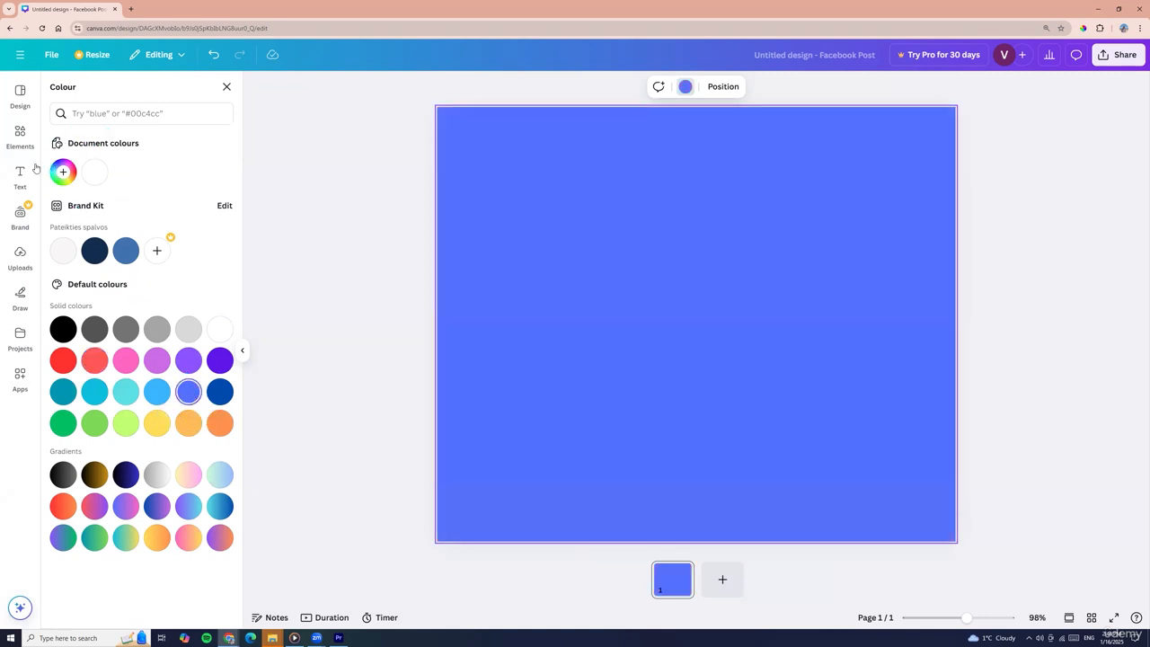
Mix a custom solid background colour, shifting the blue to a pale dusty pink, #DCB2B2.
{"action": "left_click", "coordinate": [63, 171]}
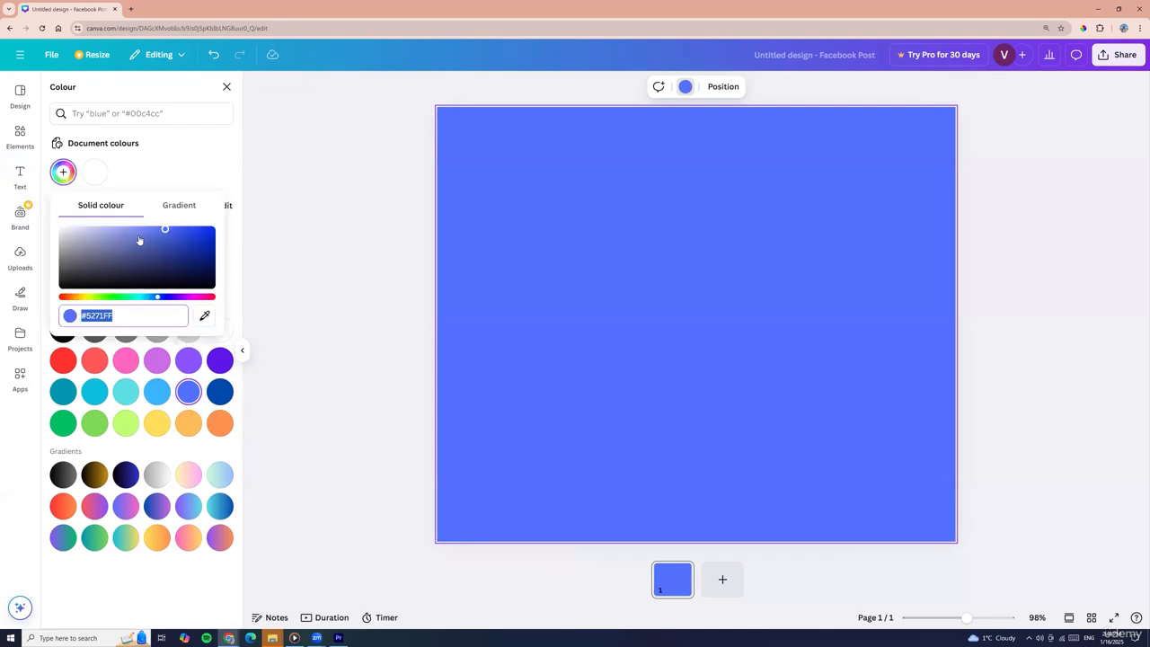
{"action": "left_click_drag", "start_coordinate": [165, 231], "coordinate": [91, 234]}
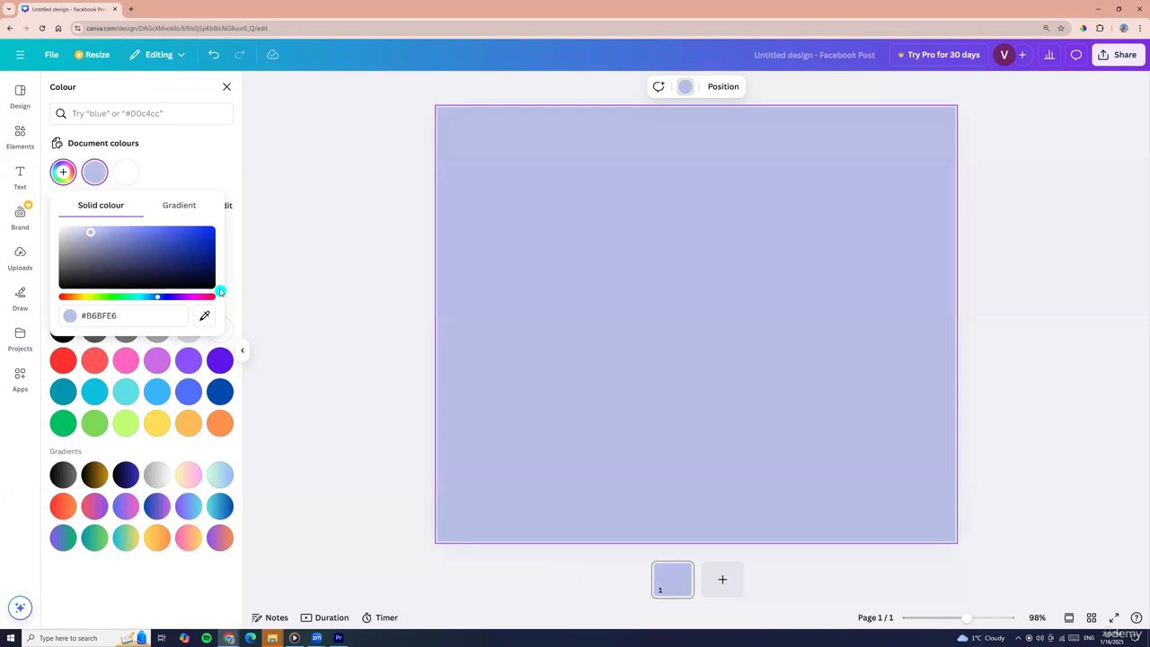
{"action": "left_click_drag", "start_coordinate": [157, 296], "coordinate": [43, 295]}
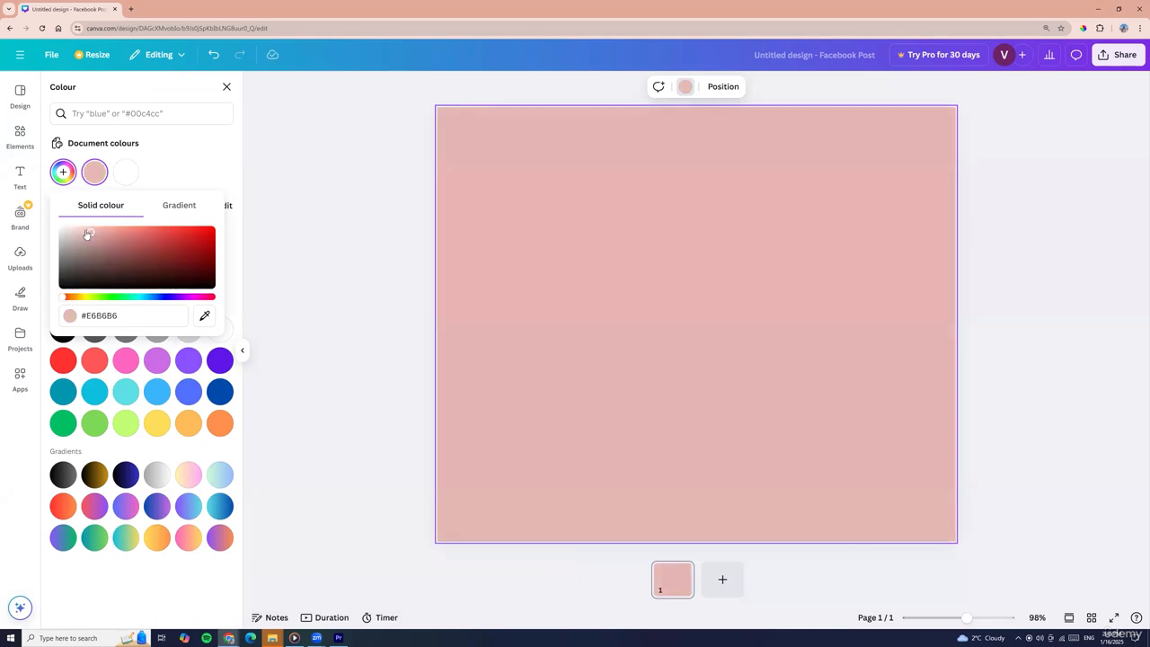
{"action": "mouse_move", "coordinate": [87, 233]}
{"action": "left_mouse_down"}
{"action": "mouse_move", "coordinate": [167, 254]}
{"action": "mouse_move", "coordinate": [88, 235]}
{"action": "left_mouse_up"}
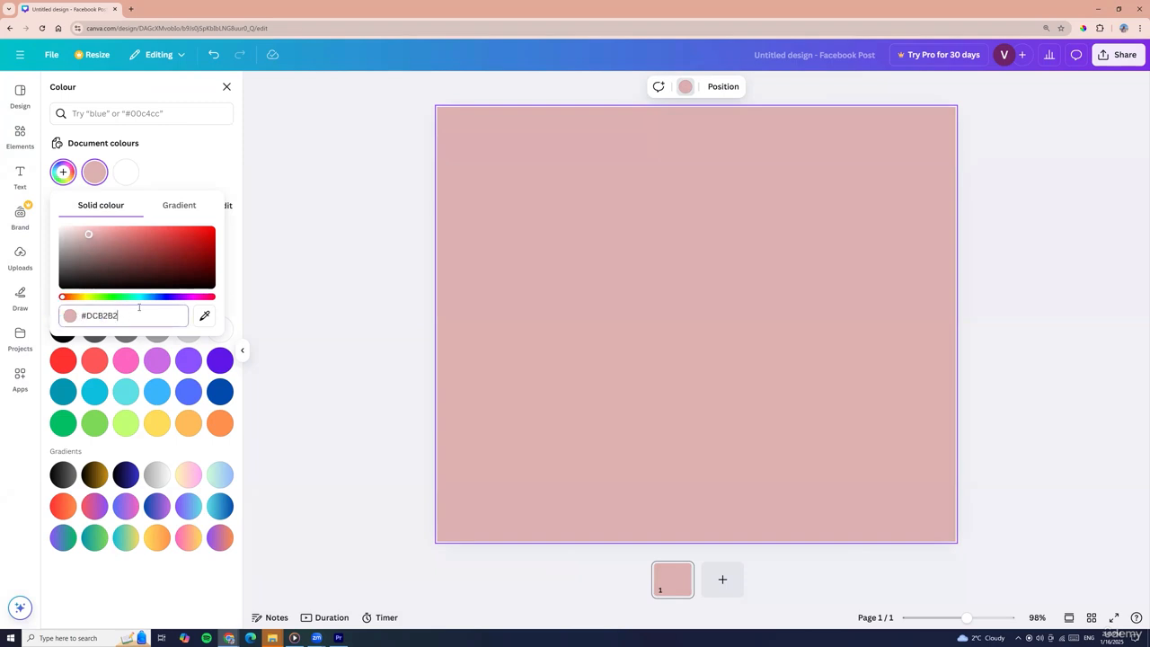
Search the colours for the background's hex code #dcb2b2, and clear the search again.
{"action": "left_click_drag", "start_coordinate": [139, 308], "coordinate": [62, 316]}
{"action": "left_click", "coordinate": [122, 112]}
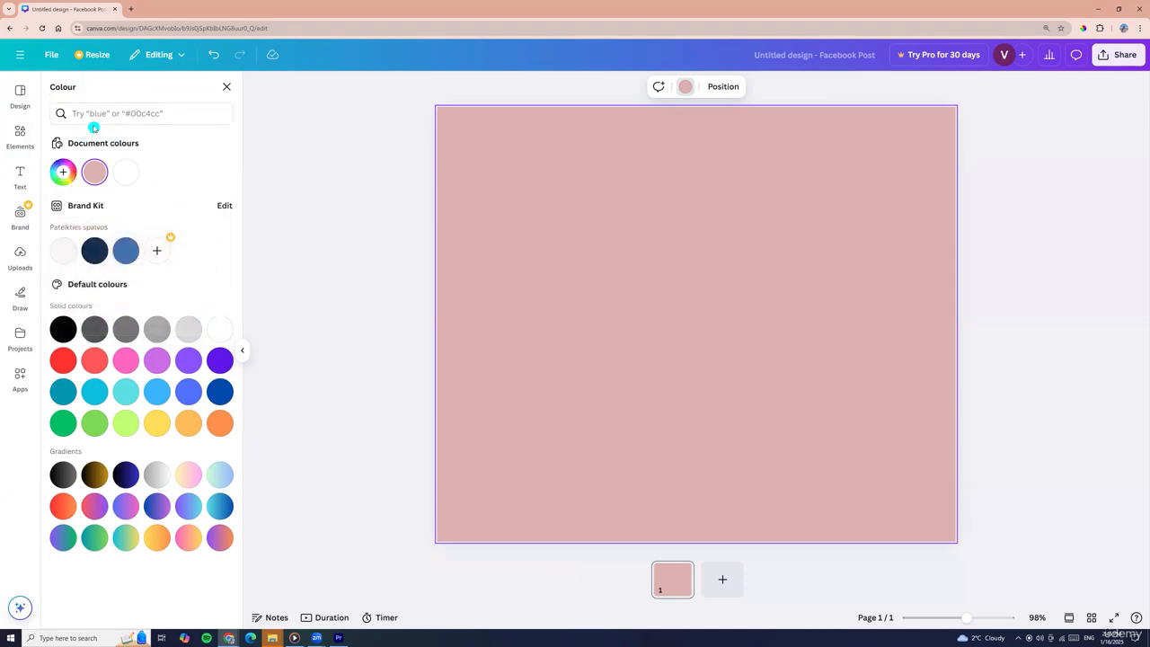
{"action": "type", "text": "#dcb2b2"}
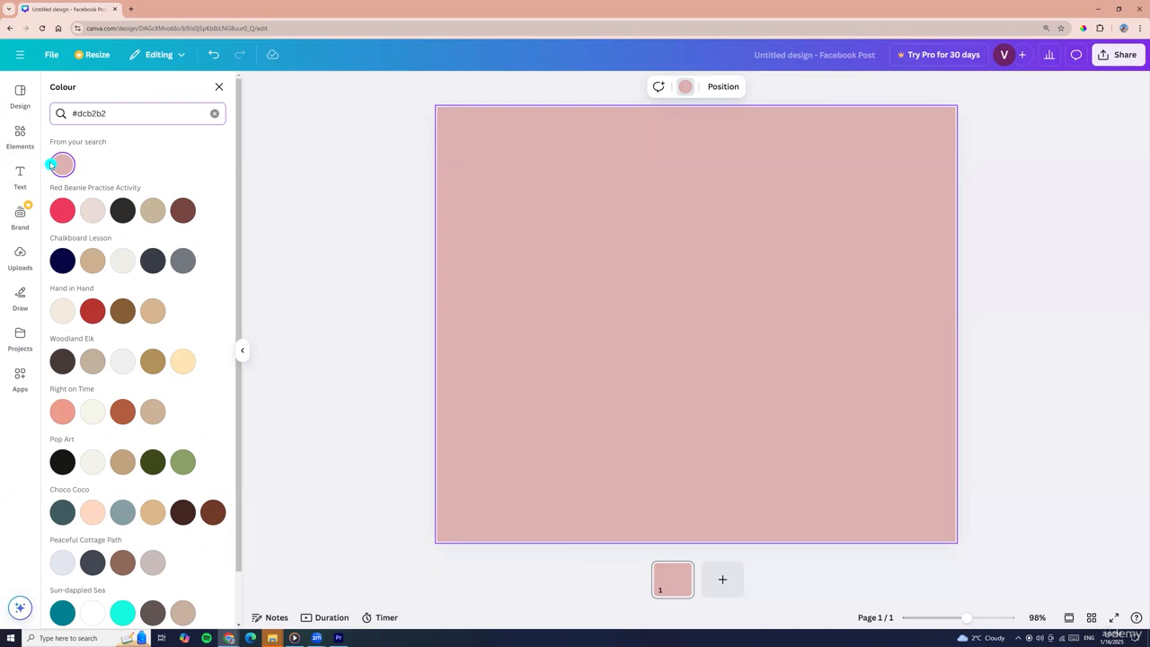
{"action": "left_click", "coordinate": [214, 113]}
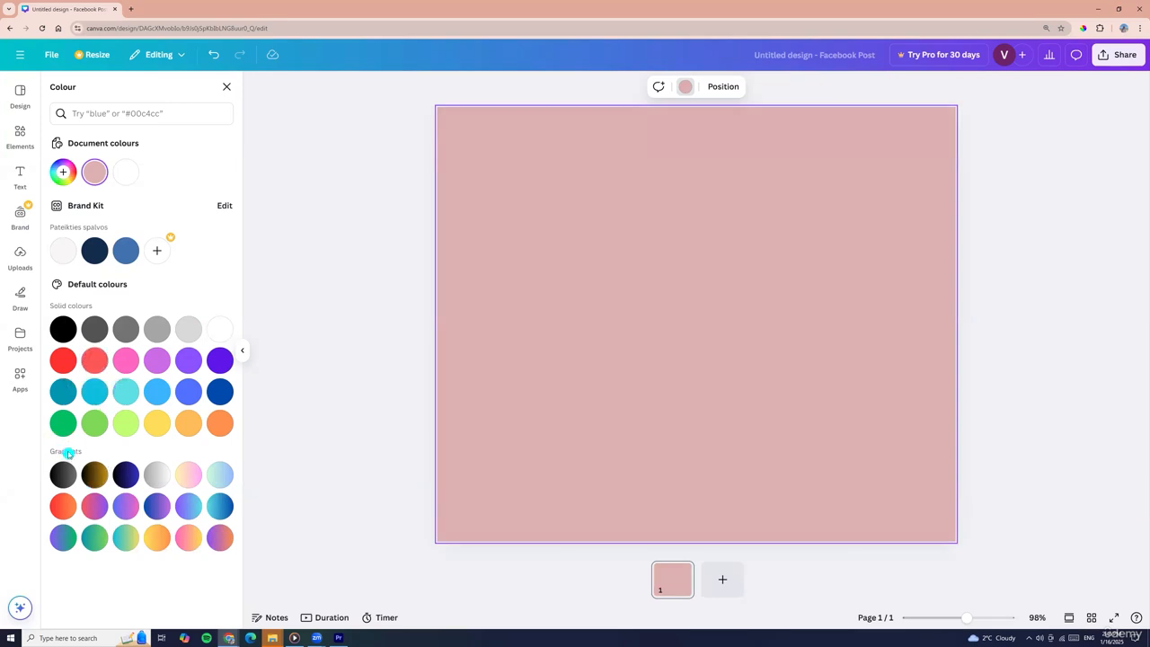
Try several default gradients on the page background, ending with the purple-to-green gradient.
{"action": "left_click", "coordinate": [153, 477]}
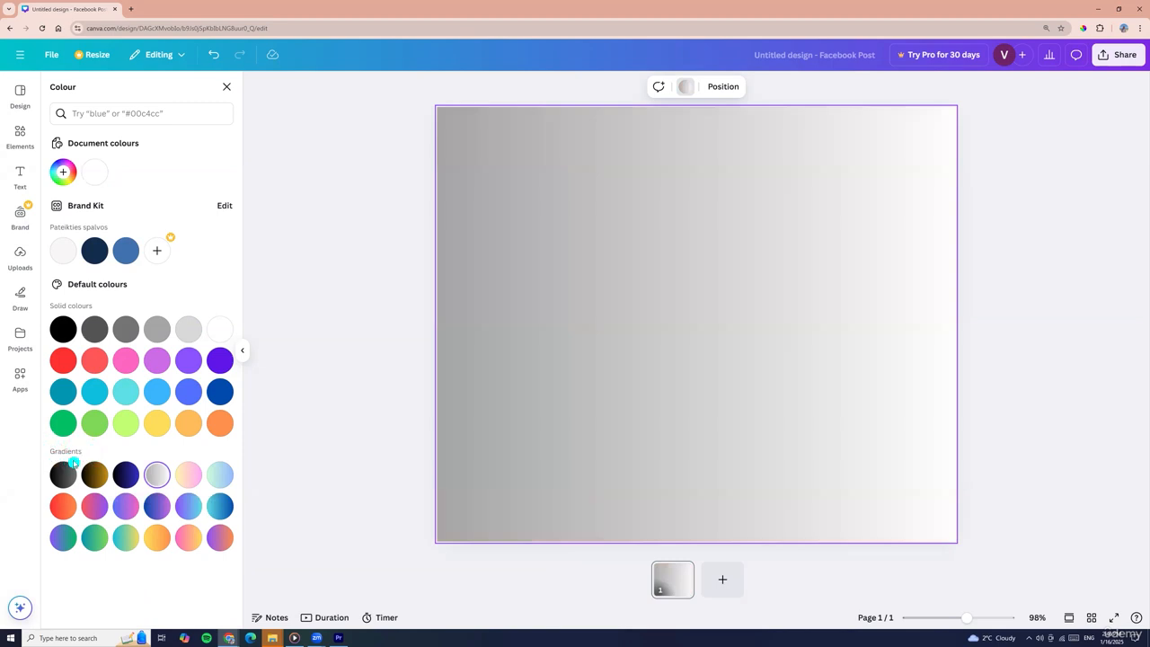
{"action": "left_click", "coordinate": [67, 510]}
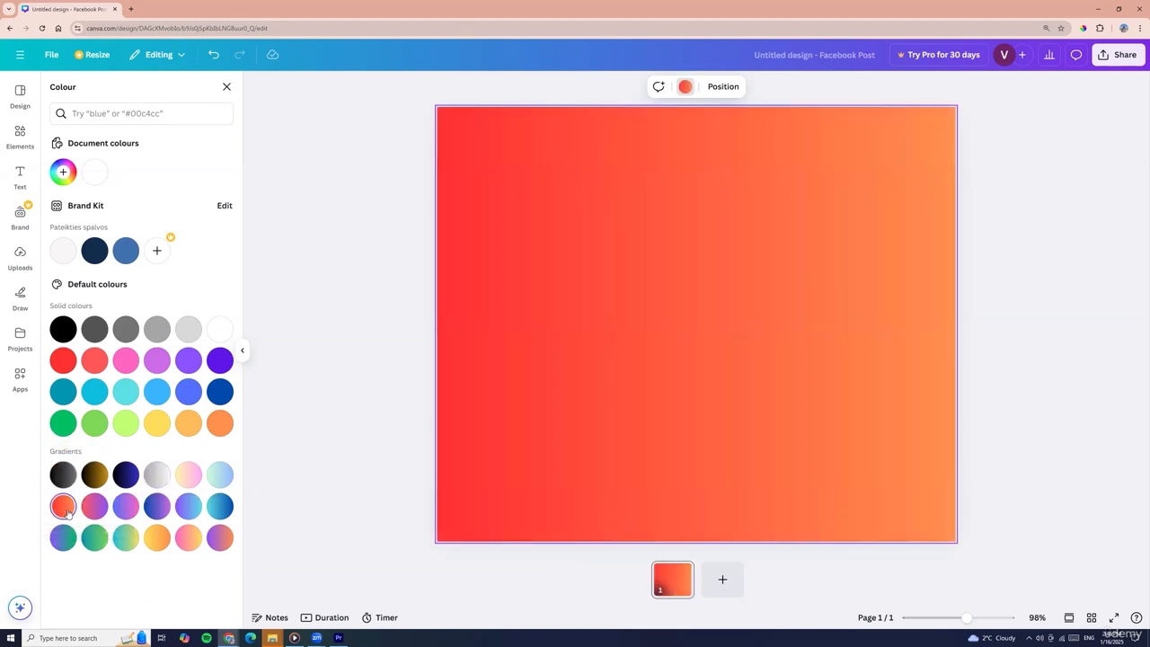
{"action": "left_click", "coordinate": [93, 508]}
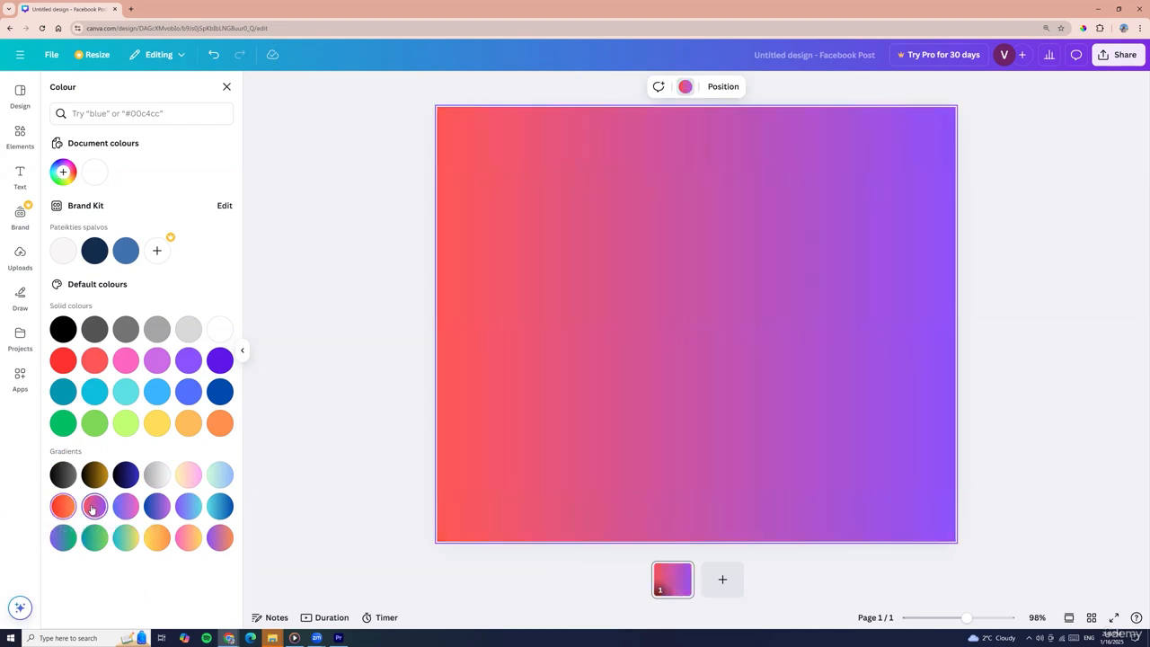
{"action": "left_click", "coordinate": [154, 508]}
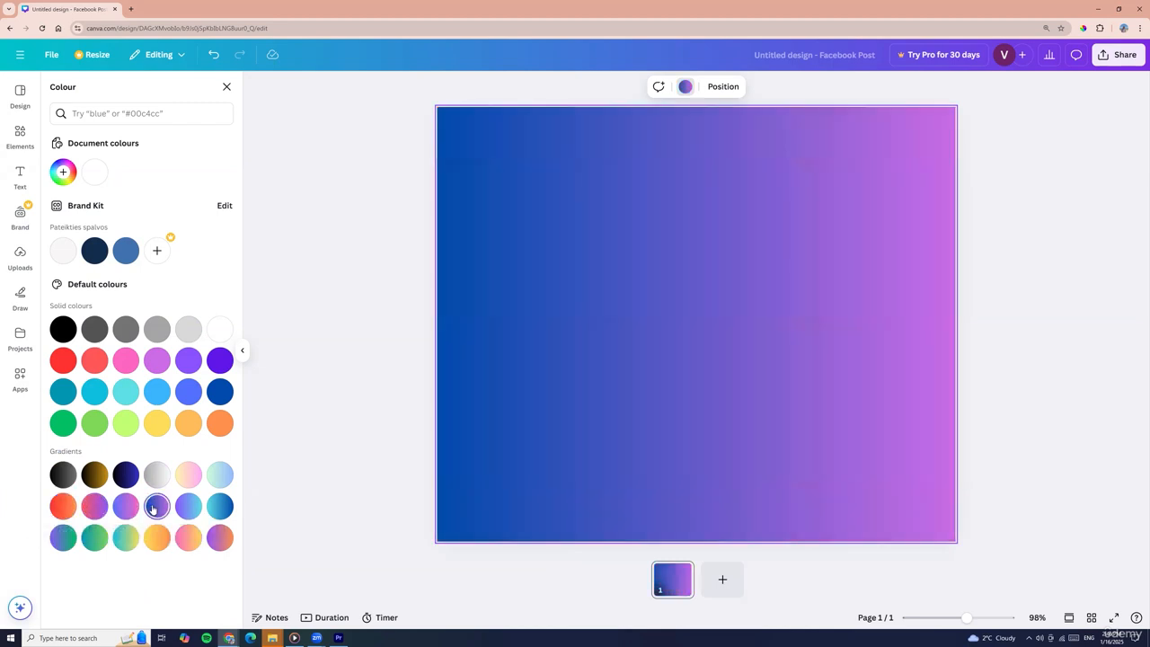
{"action": "left_click", "coordinate": [221, 478]}
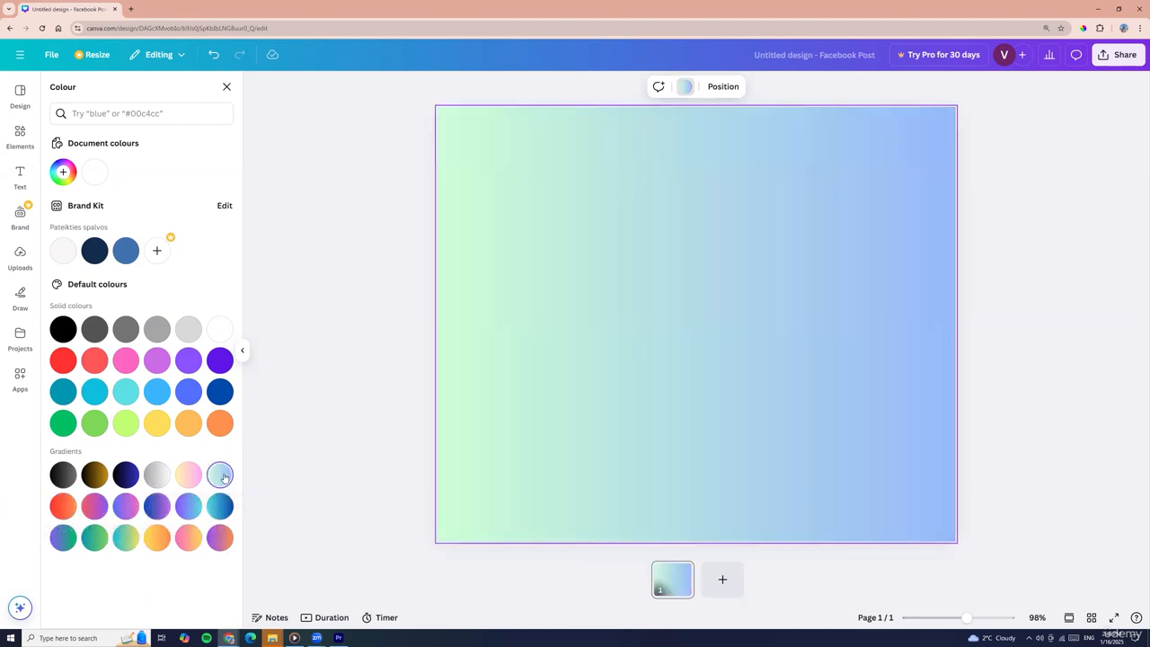
{"action": "left_click", "coordinate": [186, 539]}
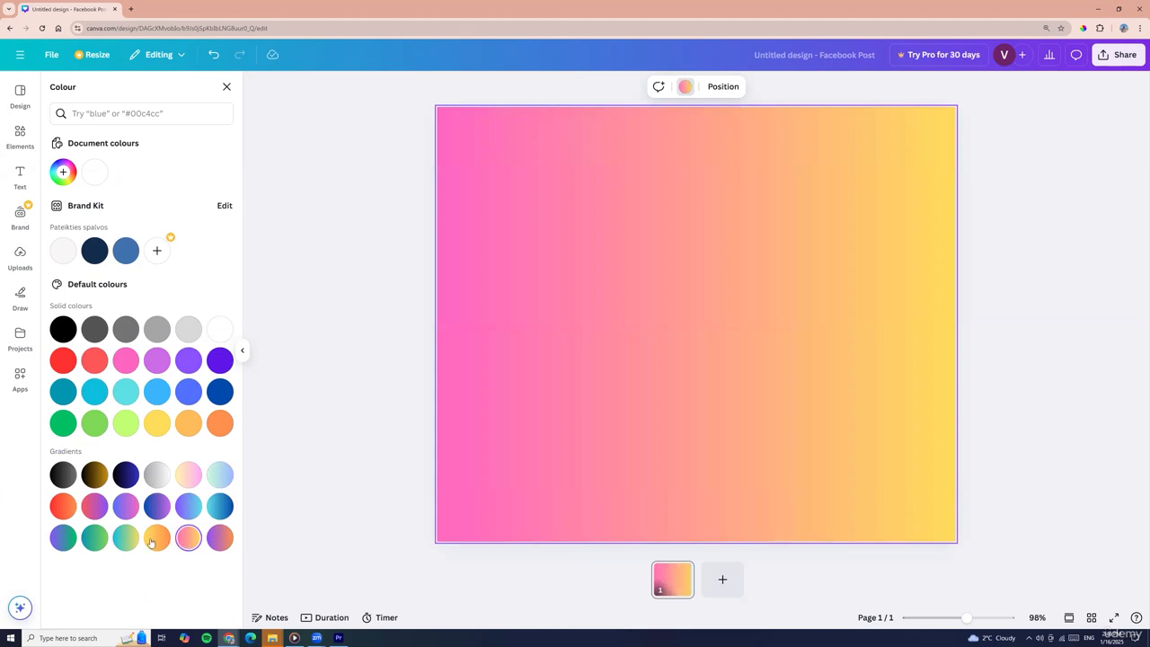
{"action": "left_click", "coordinate": [63, 537]}
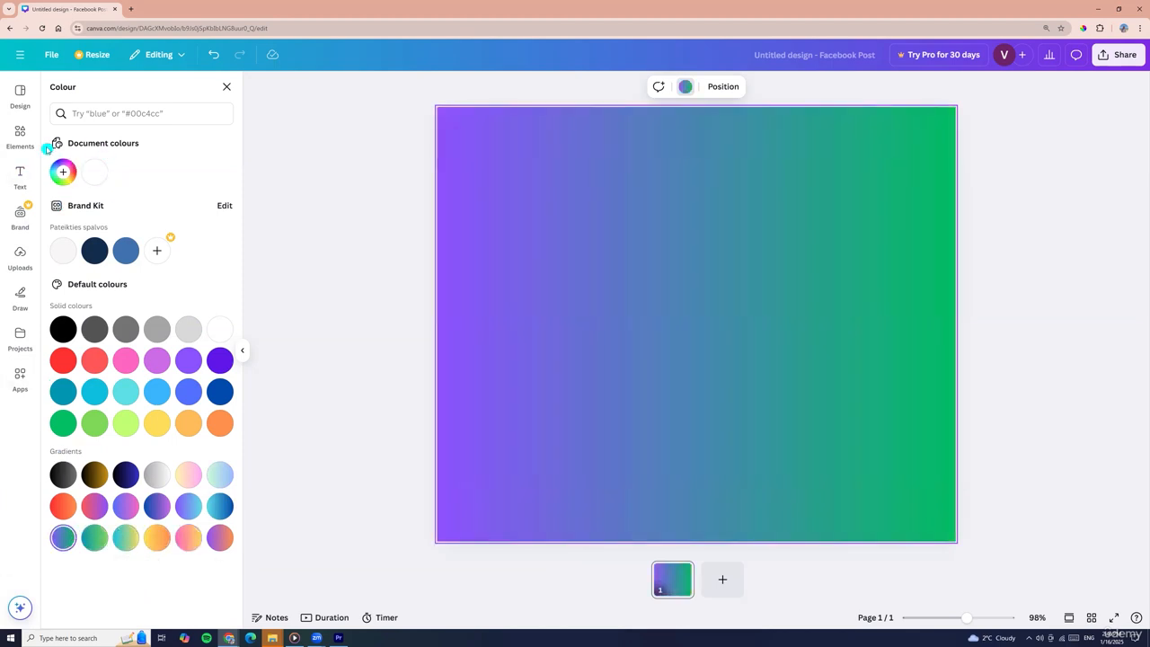
Change the background gradient's first colour to bright green #52FF59 and its second colour to dark yellow #BFB200.
{"action": "left_click", "coordinate": [63, 172]}
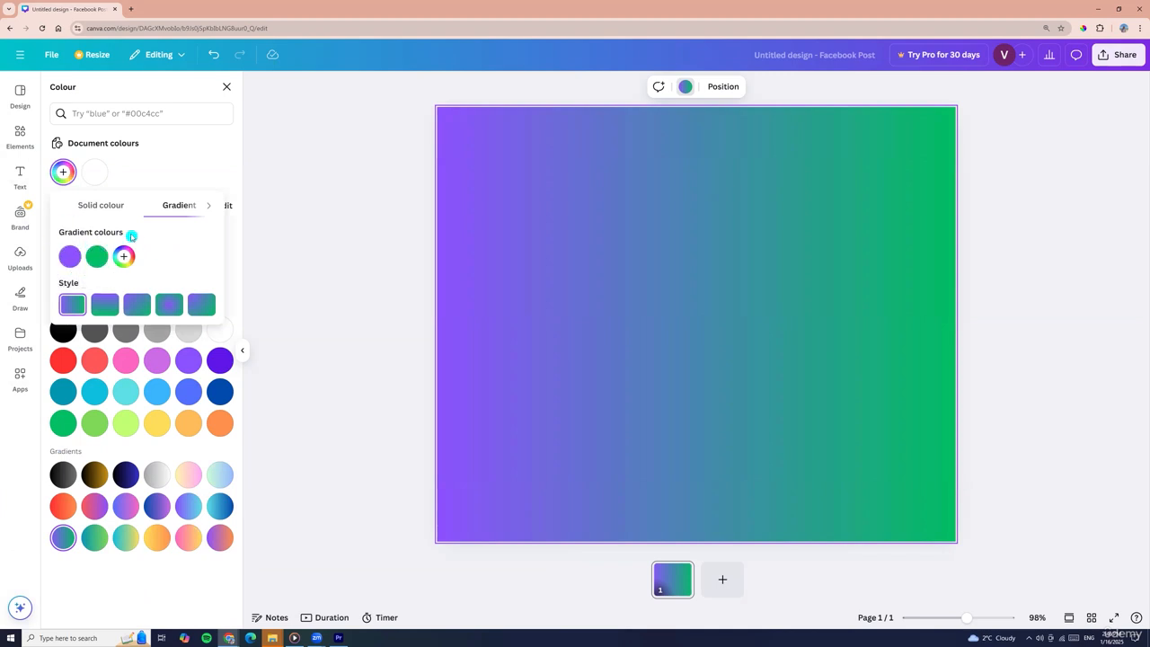
{"action": "left_click", "coordinate": [70, 256]}
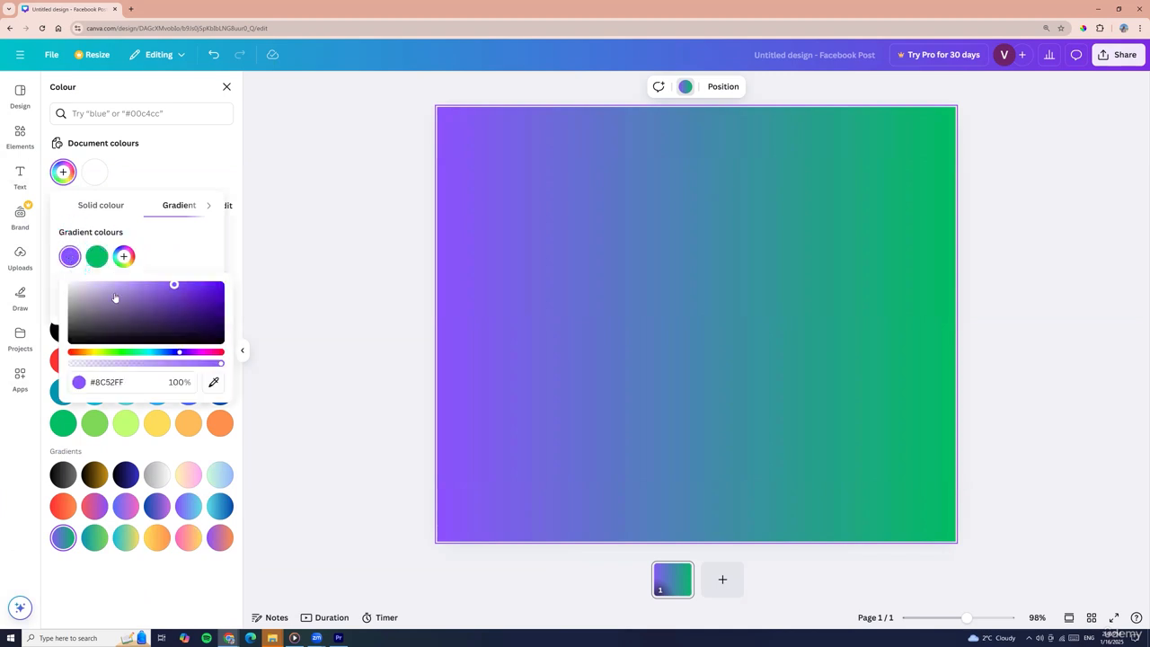
{"action": "left_click", "coordinate": [123, 352]}
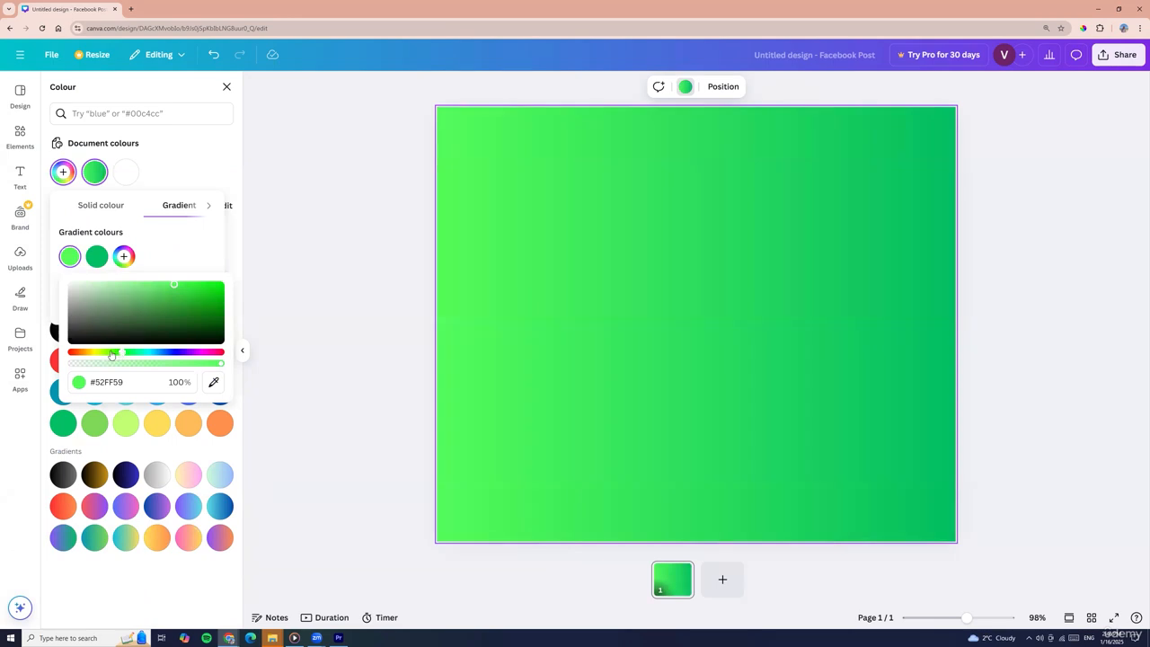
{"action": "left_click", "coordinate": [97, 257]}
{"action": "left_click", "coordinate": [126, 353]}
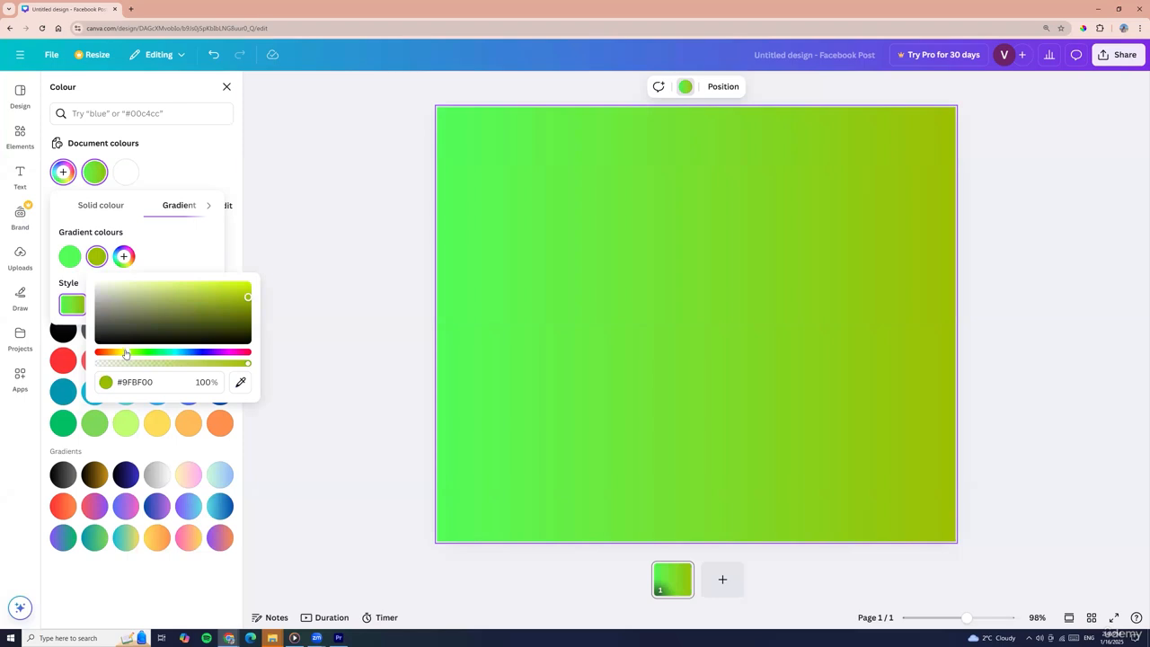
{"action": "left_click_drag", "start_coordinate": [123, 353], "coordinate": [121, 354]}
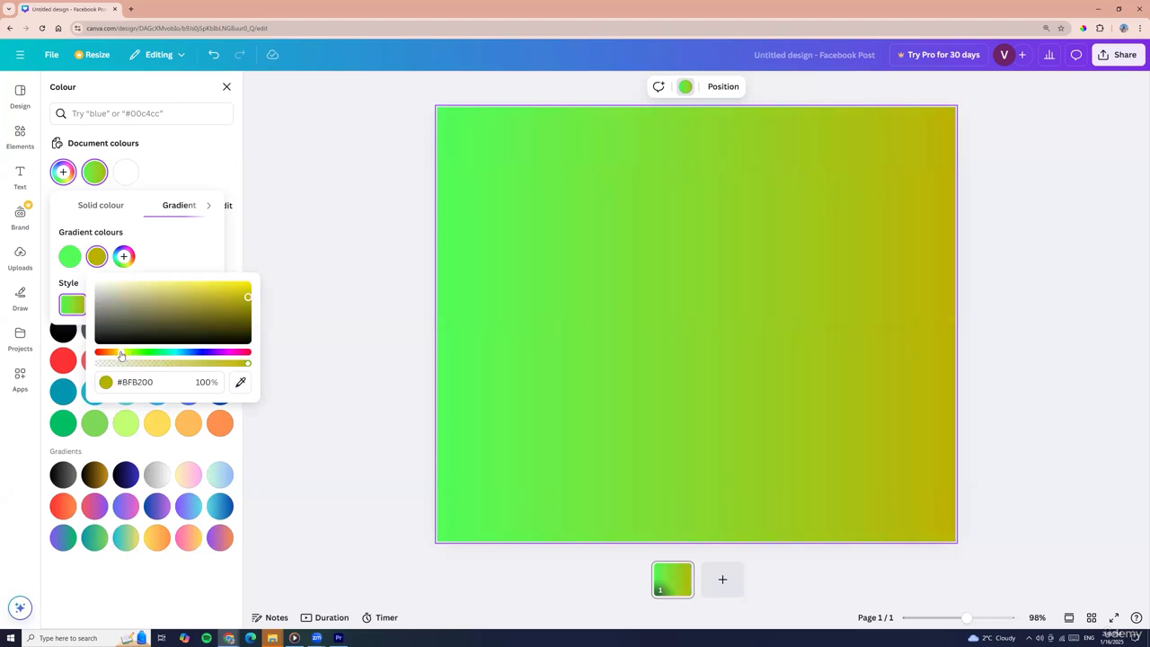
Add yellow #FFF025 as a third gradient colour and change the middle colour to lime yellow #DEFF11 at 94% opacity.
{"action": "left_click", "coordinate": [126, 258]}
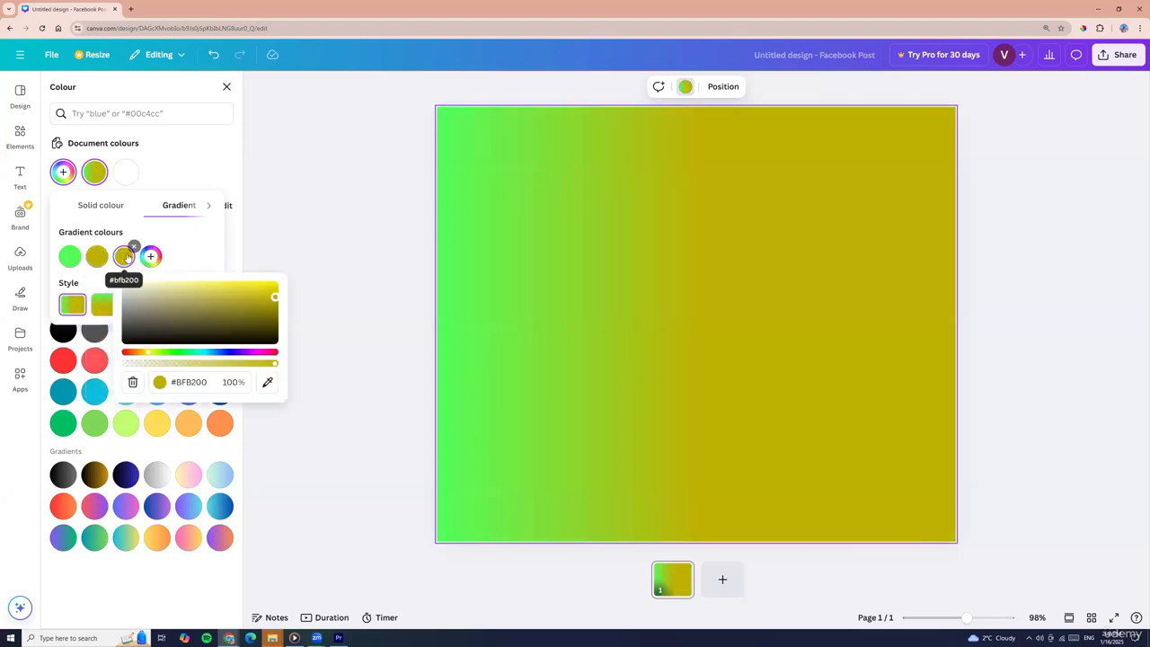
{"action": "left_click", "coordinate": [255, 284]}
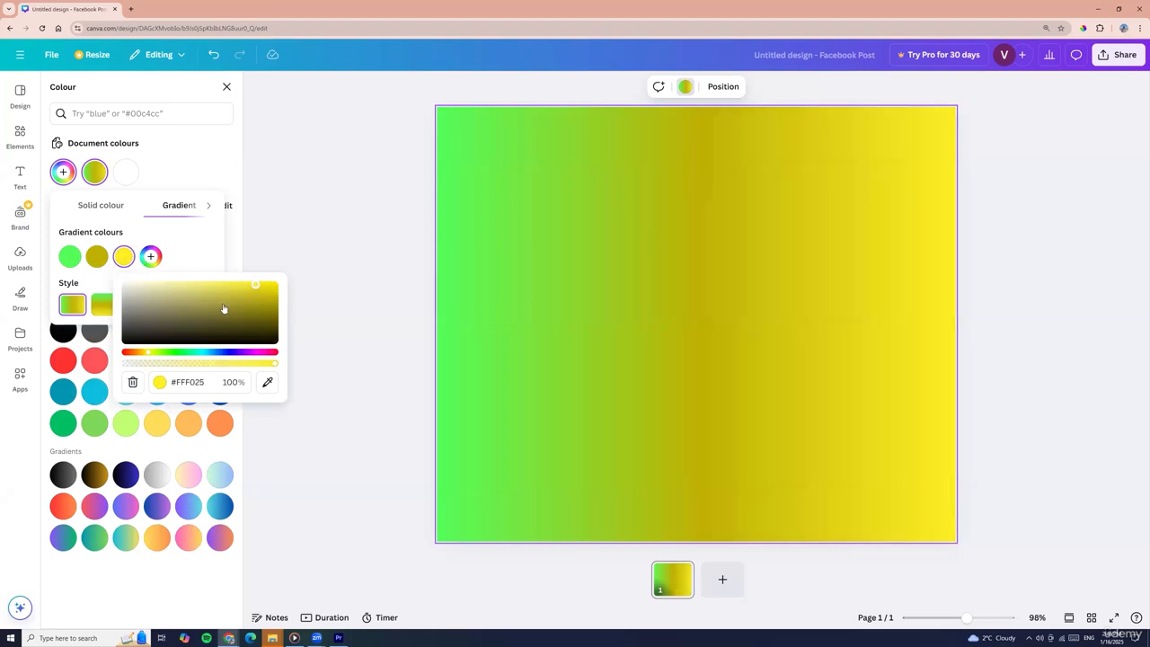
{"action": "left_click", "coordinate": [100, 261]}
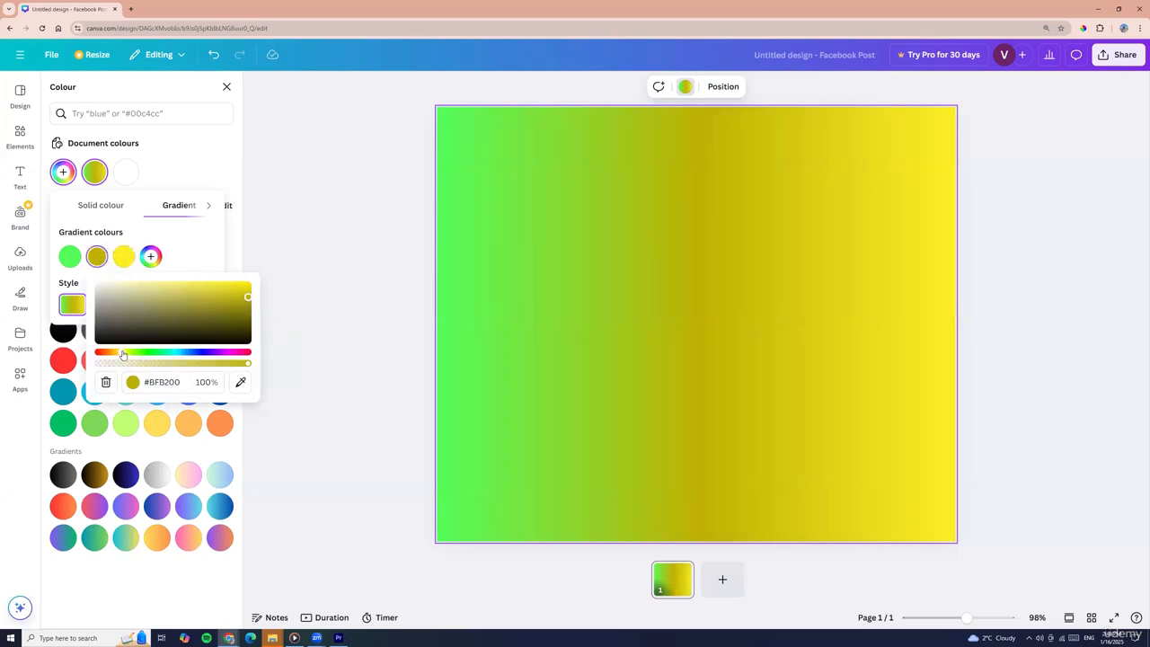
{"action": "left_click_drag", "start_coordinate": [123, 354], "coordinate": [129, 352]}
{"action": "left_click_drag", "start_coordinate": [247, 297], "coordinate": [242, 280]}
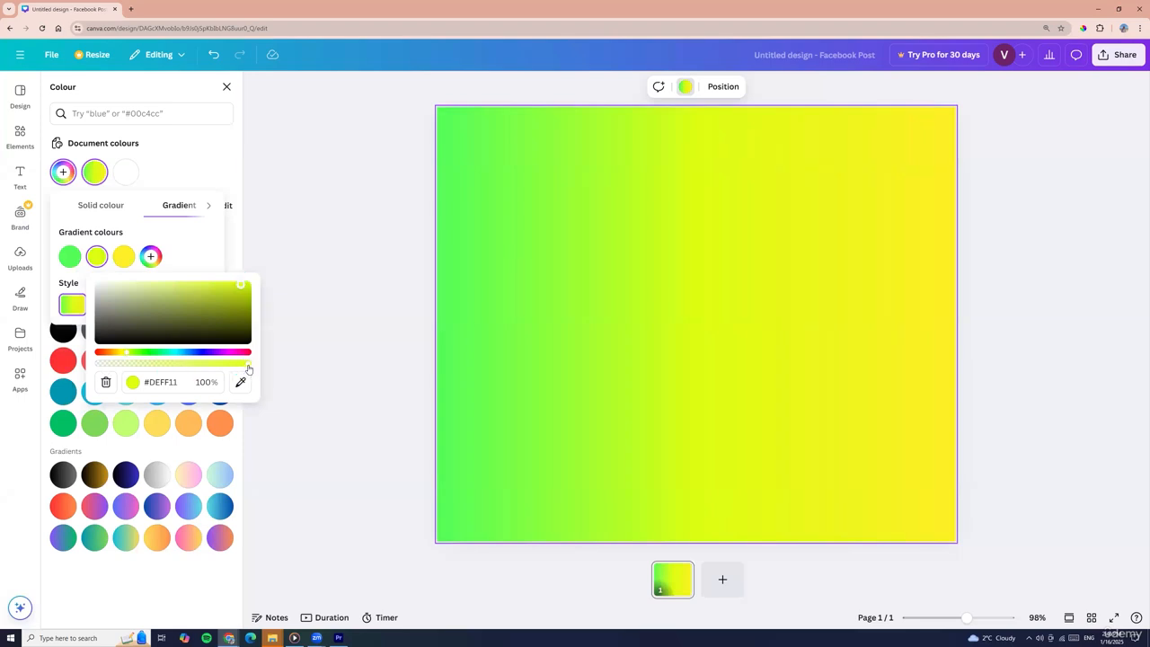
{"action": "mouse_move", "coordinate": [247, 366]}
{"action": "left_mouse_down"}
{"action": "mouse_move", "coordinate": [81, 366]}
{"action": "mouse_move", "coordinate": [324, 359]}
{"action": "mouse_move", "coordinate": [78, 360]}
{"action": "mouse_move", "coordinate": [240, 365]}
{"action": "left_mouse_up"}
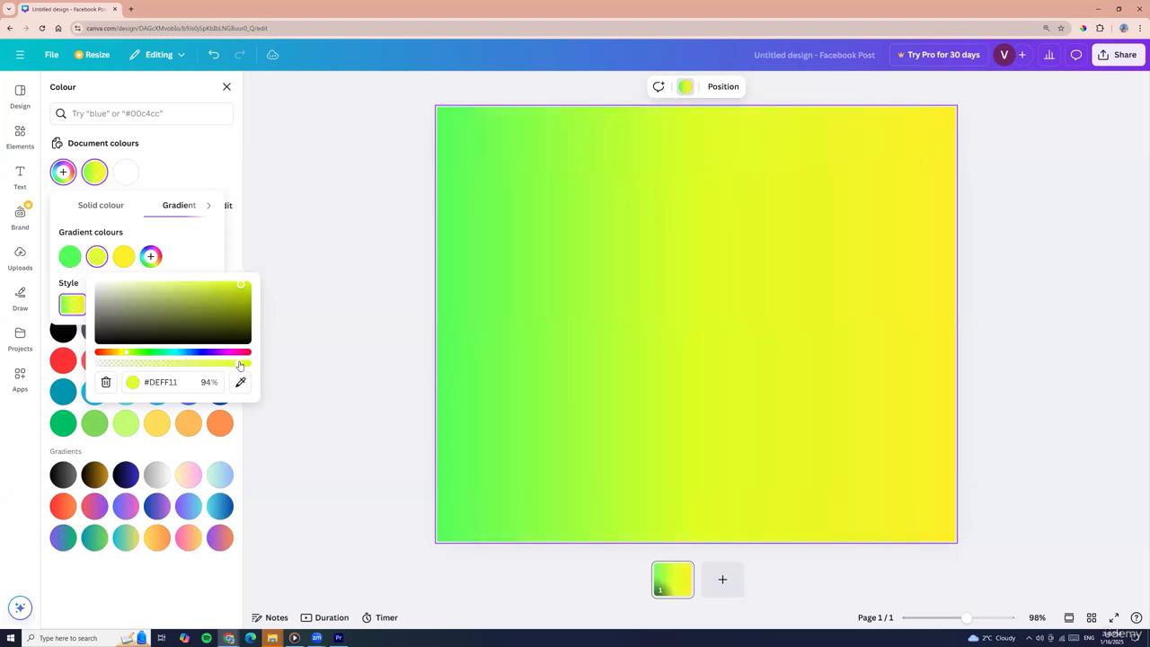
{"action": "left_click", "coordinate": [202, 248]}
{"action": "left_click", "coordinate": [291, 248]}
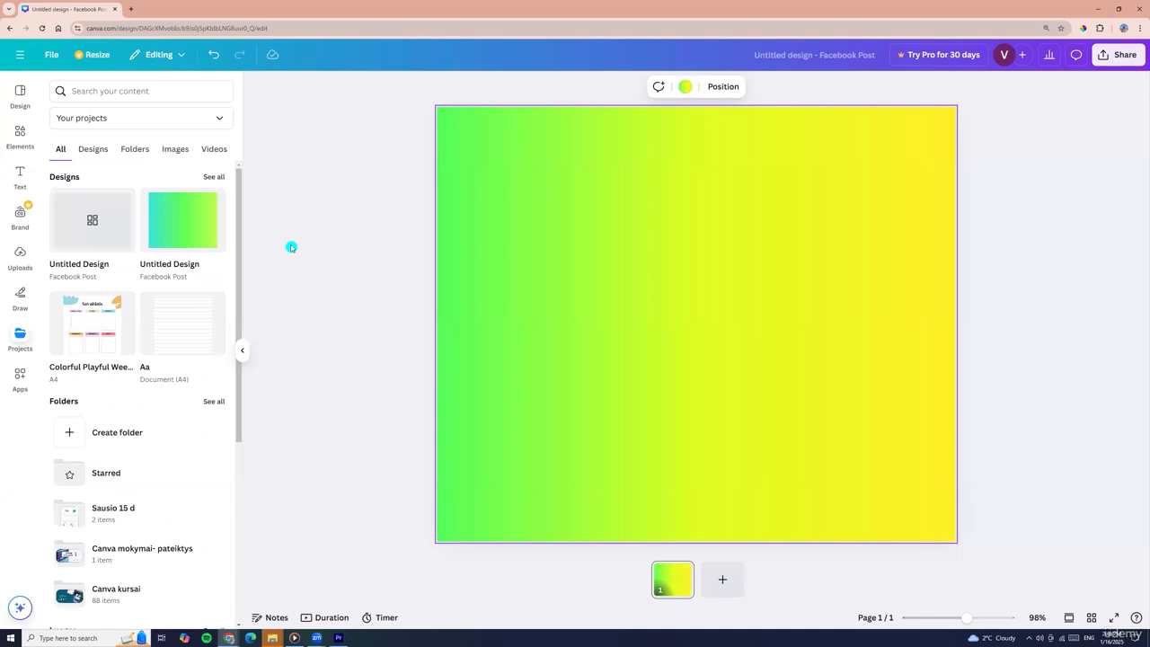
Try the vertical, diagonal and circular styles on the background gradient, ending with the horizontal linear style.
{"action": "left_click", "coordinate": [685, 87]}
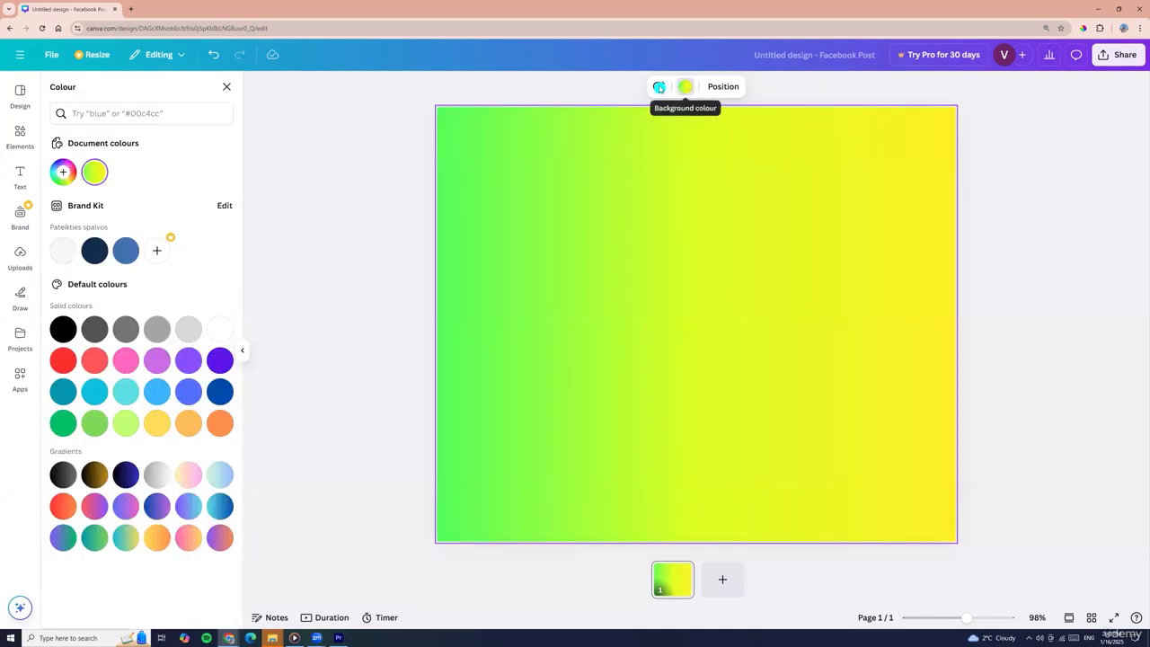
{"action": "left_click", "coordinate": [96, 175]}
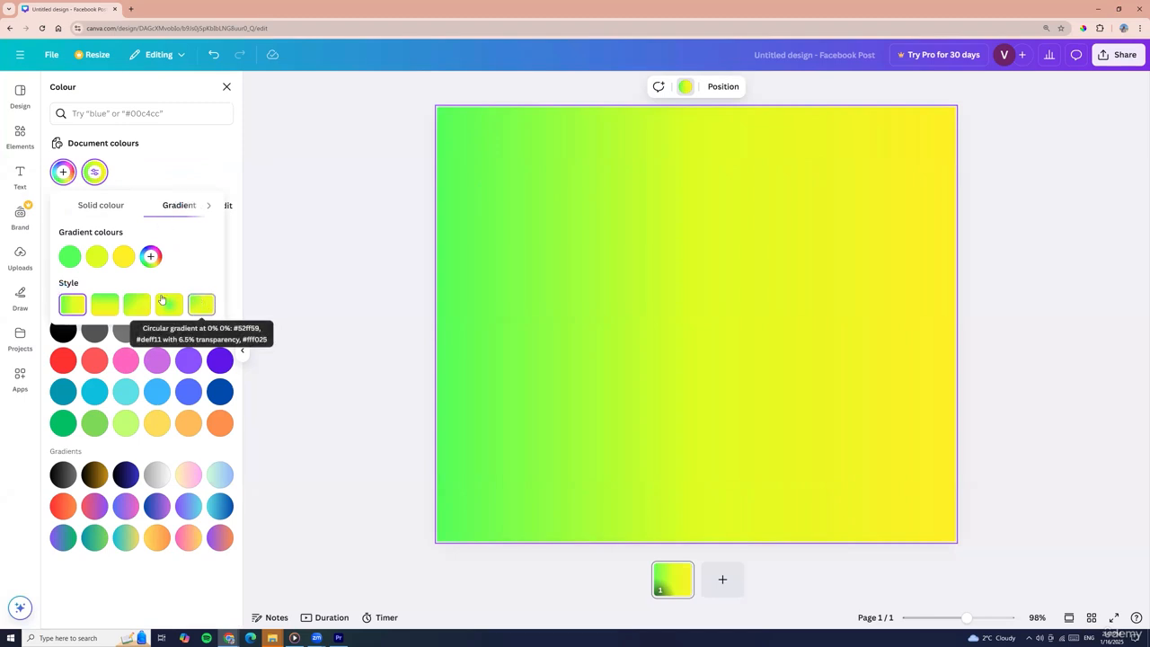
{"action": "left_click", "coordinate": [104, 305]}
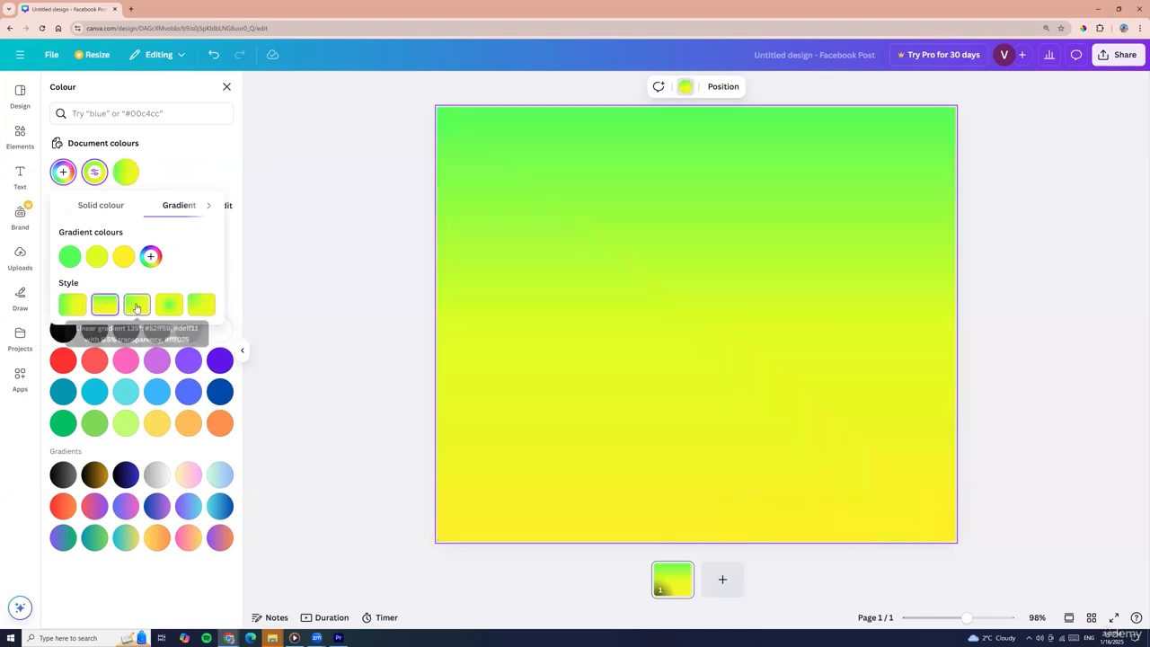
{"action": "left_click", "coordinate": [136, 305]}
{"action": "left_click", "coordinate": [170, 309]}
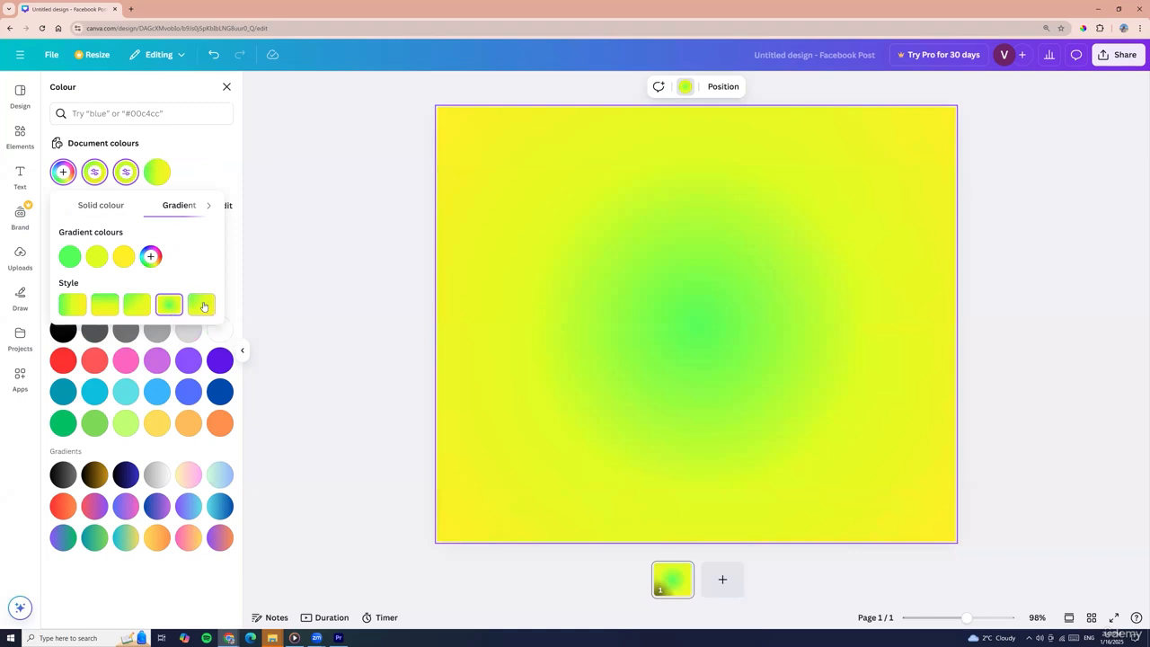
{"action": "left_click", "coordinate": [202, 306]}
{"action": "left_click", "coordinate": [169, 308]}
{"action": "left_click", "coordinate": [72, 306]}
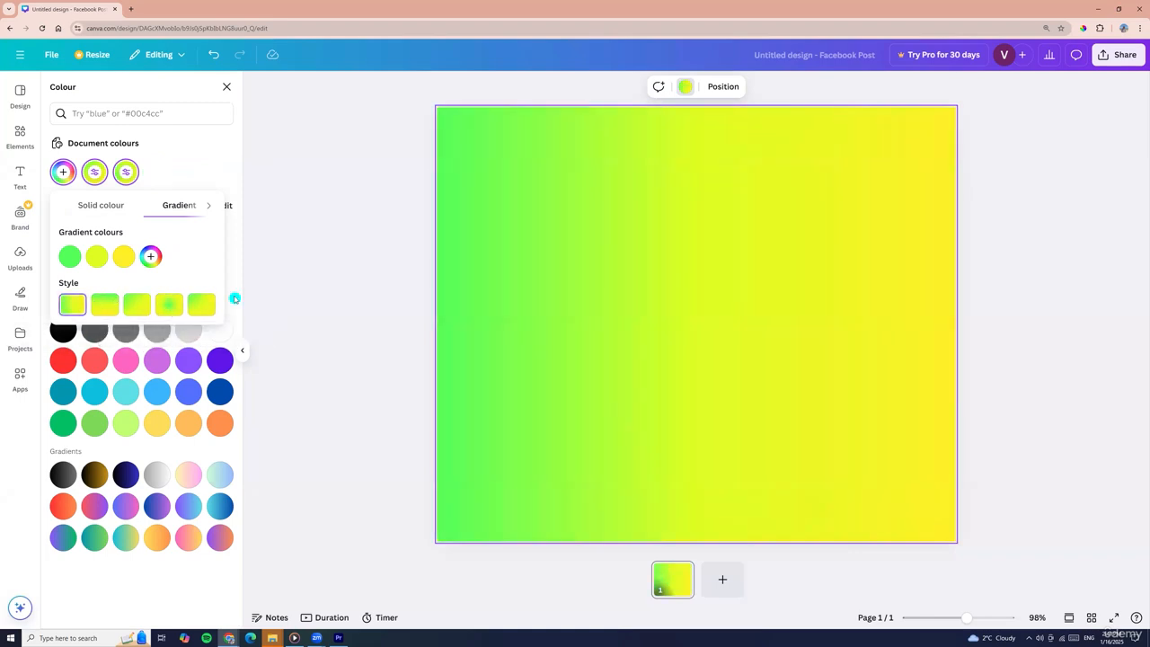
Add a second page to the design and delete the gradient background to leave a blank white page.
{"action": "left_click", "coordinate": [372, 303]}
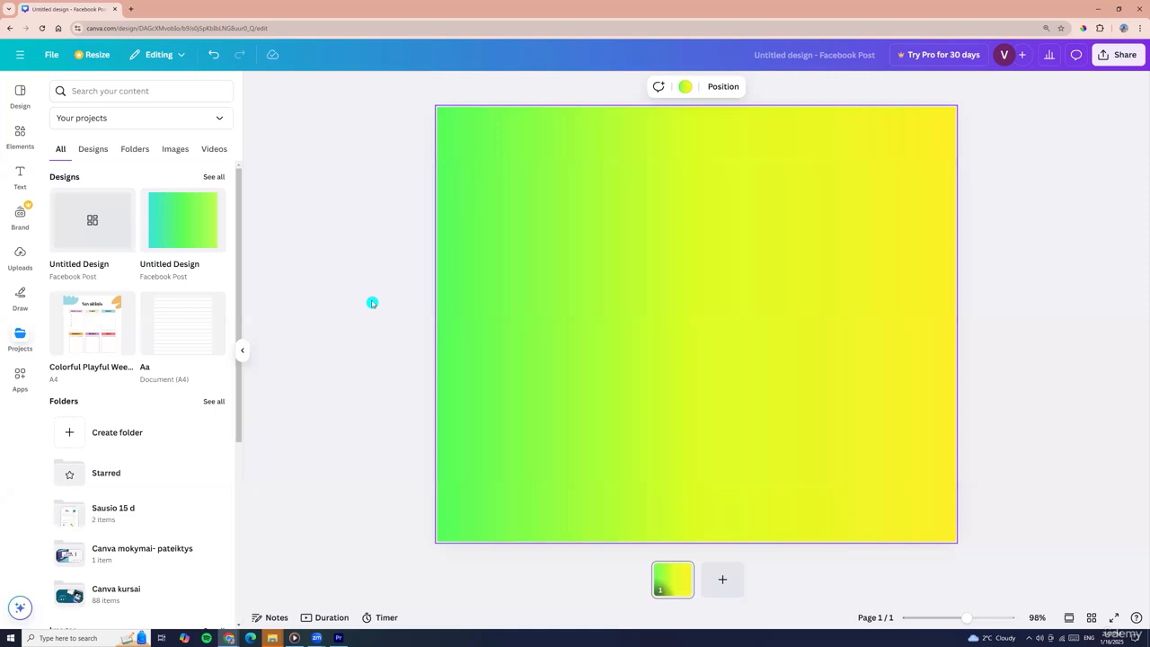
{"action": "left_click", "coordinate": [372, 302]}
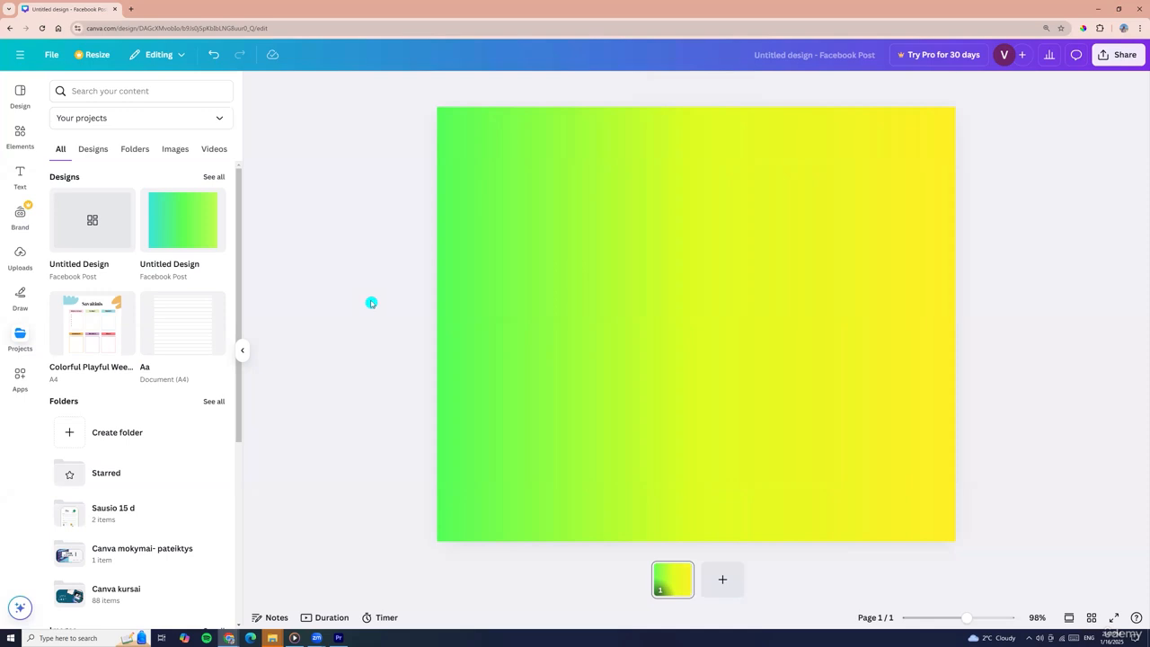
{"action": "left_click", "coordinate": [722, 578]}
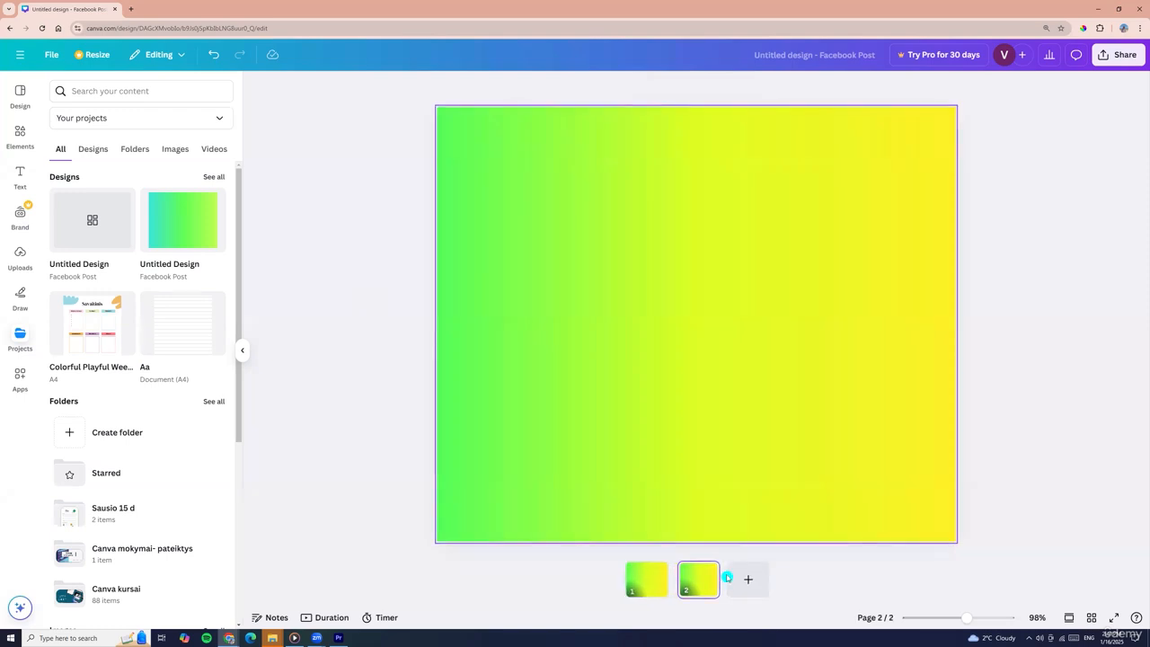
{"action": "left_click", "coordinate": [658, 330]}
{"action": "key", "text": "Delete"}
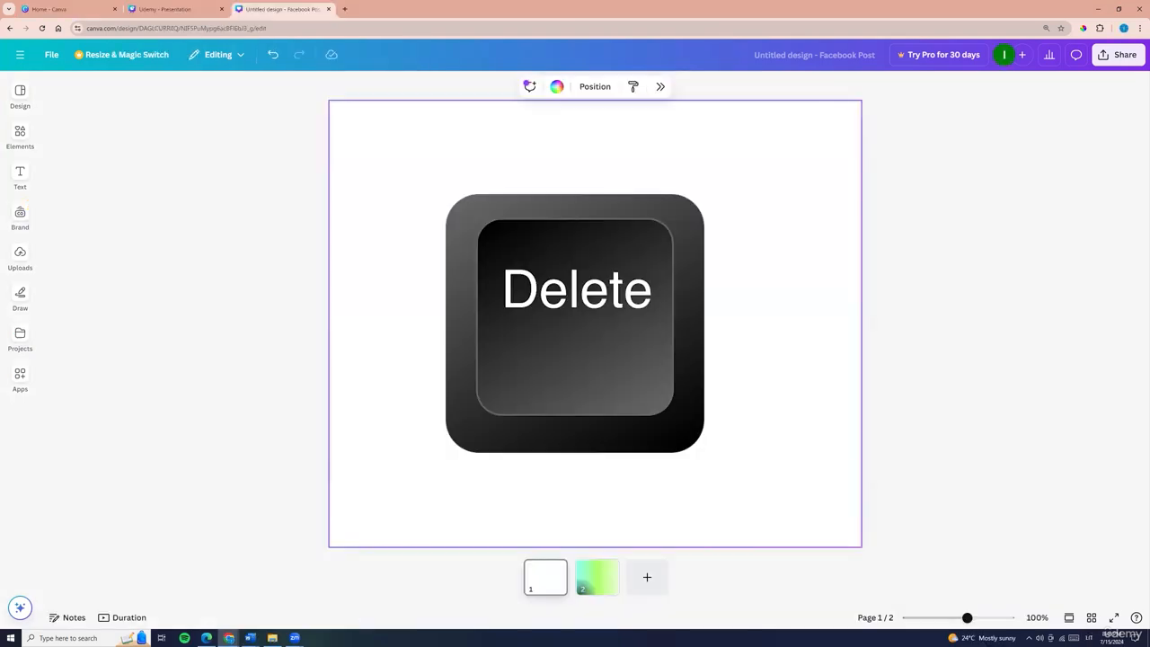
{"action": "key", "text": "Delete"}
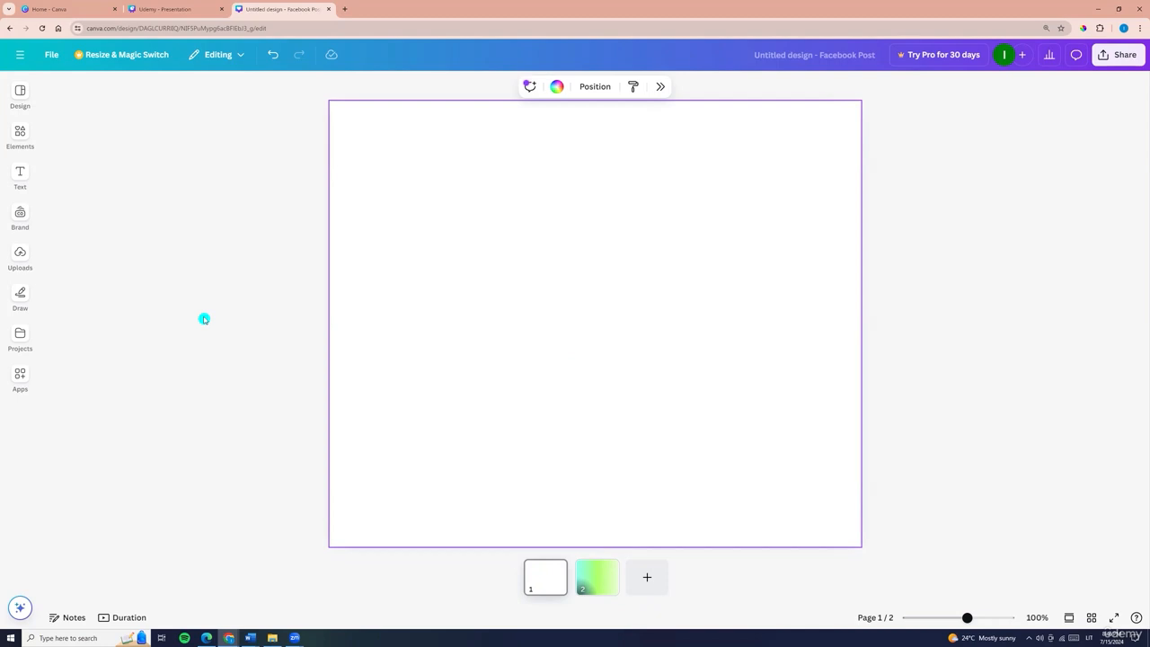
Look through the design resources and open the Background app from the More from Canva collection.
{"action": "left_click", "coordinate": [20, 295]}
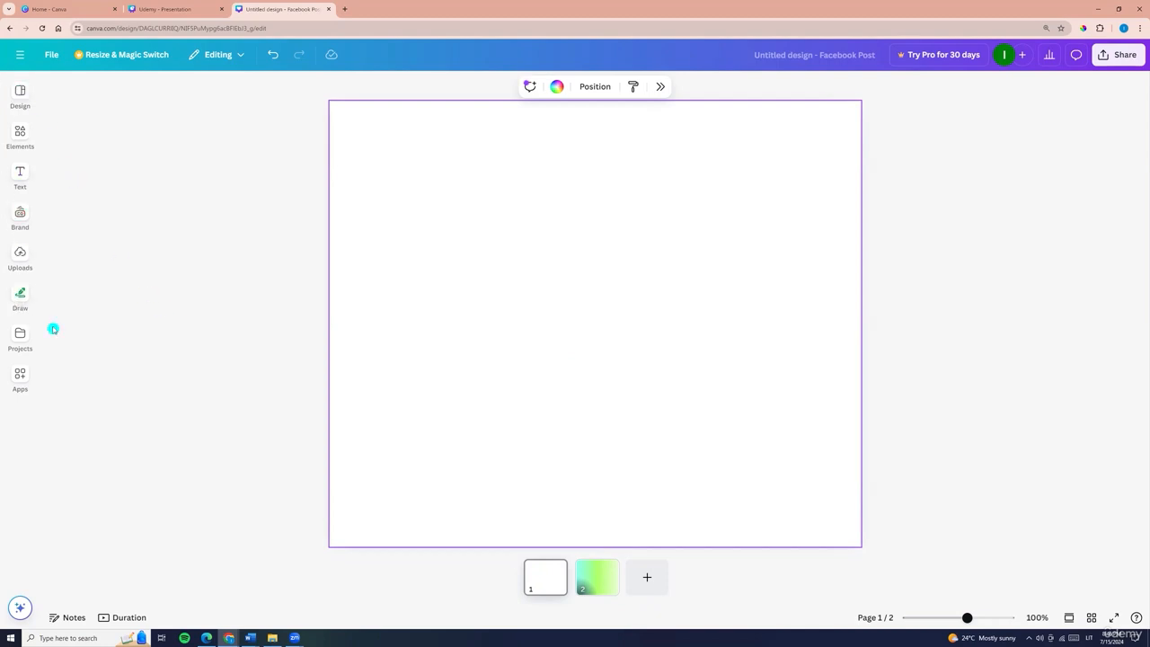
{"action": "left_click", "coordinate": [102, 135]}
{"action": "left_click", "coordinate": [20, 90]}
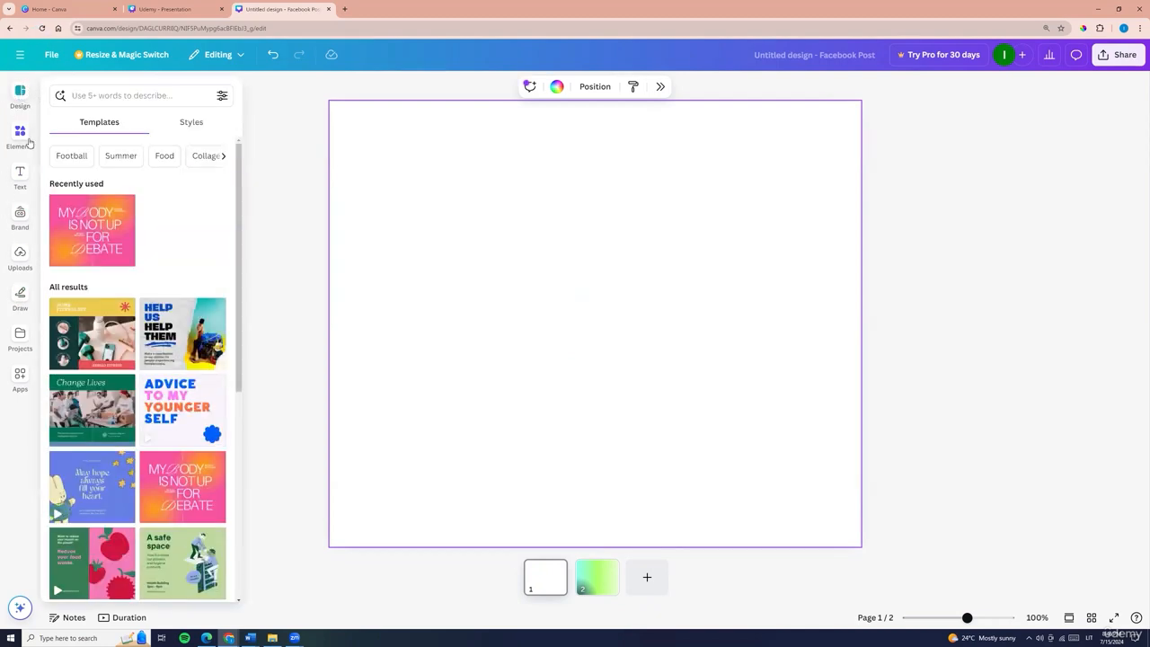
{"action": "left_click", "coordinate": [20, 133]}
{"action": "left_click", "coordinate": [20, 173]}
{"action": "left_click", "coordinate": [20, 216]}
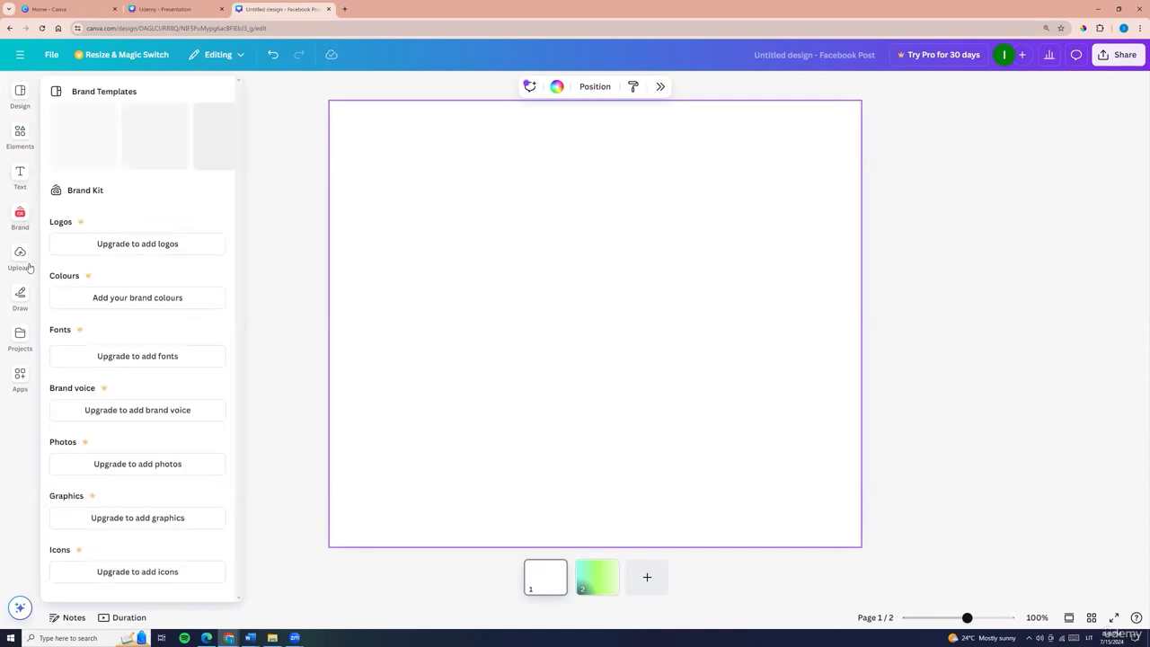
{"action": "left_click", "coordinate": [27, 263]}
{"action": "left_click", "coordinate": [20, 332]}
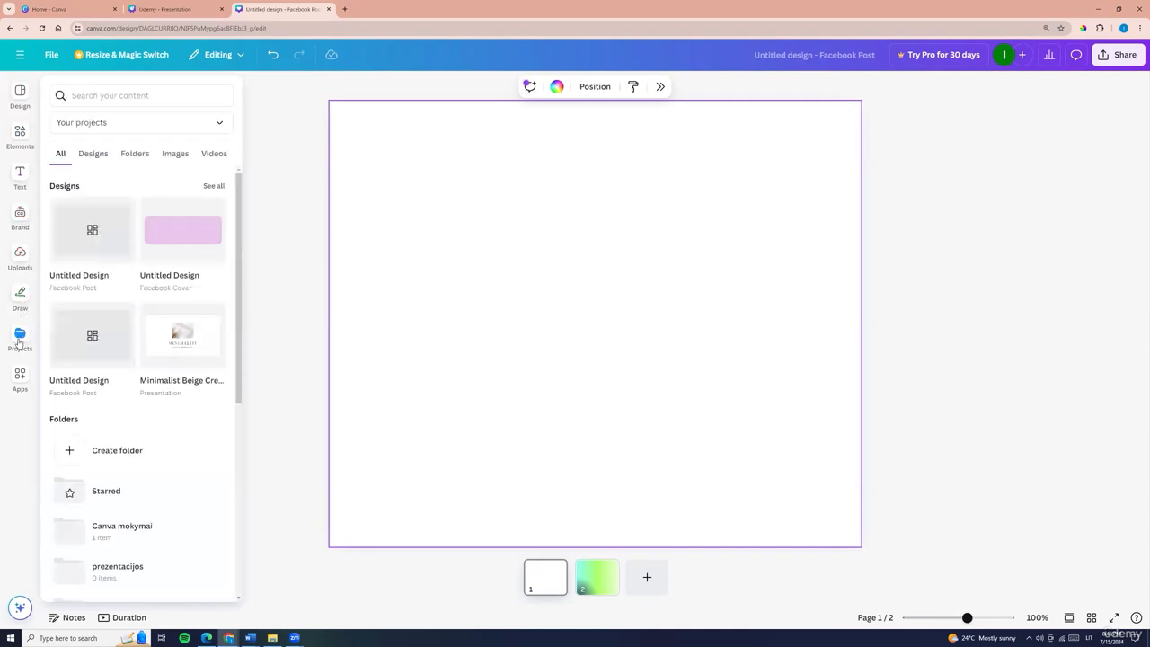
{"action": "left_click", "coordinate": [18, 382]}
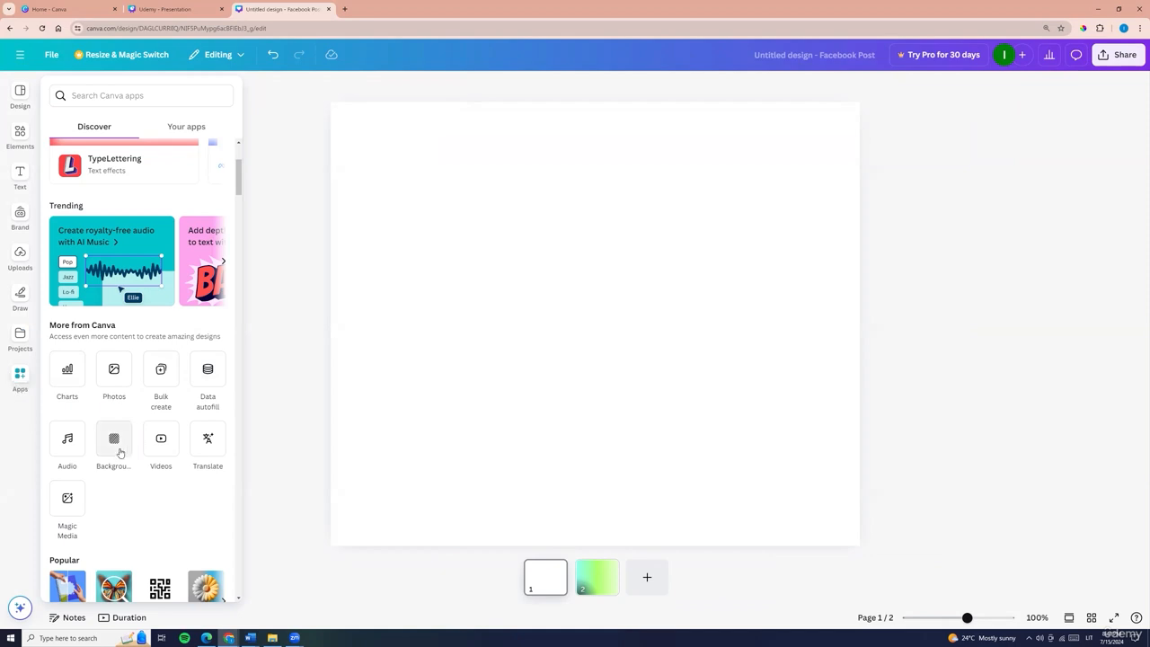
{"action": "left_click", "coordinate": [114, 443]}
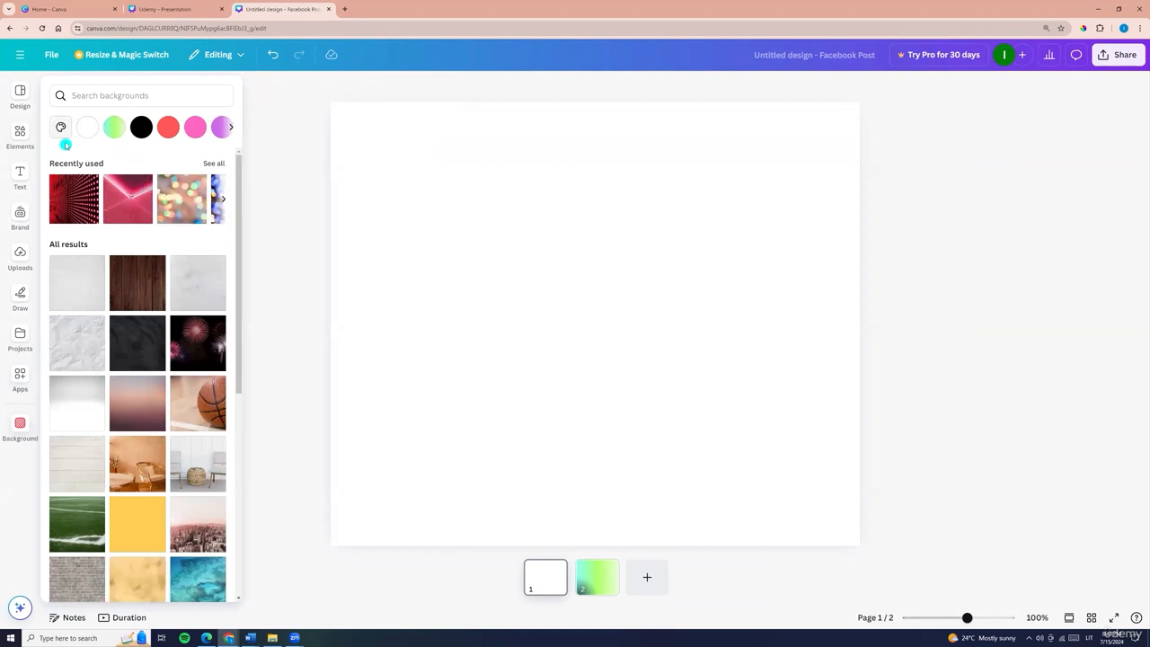
Try turquoise, blue and green solid backgrounds on page 1, ending with light lime green.
{"action": "left_click", "coordinate": [230, 127]}
{"action": "left_click", "coordinate": [169, 127]}
{"action": "left_click", "coordinate": [141, 127]}
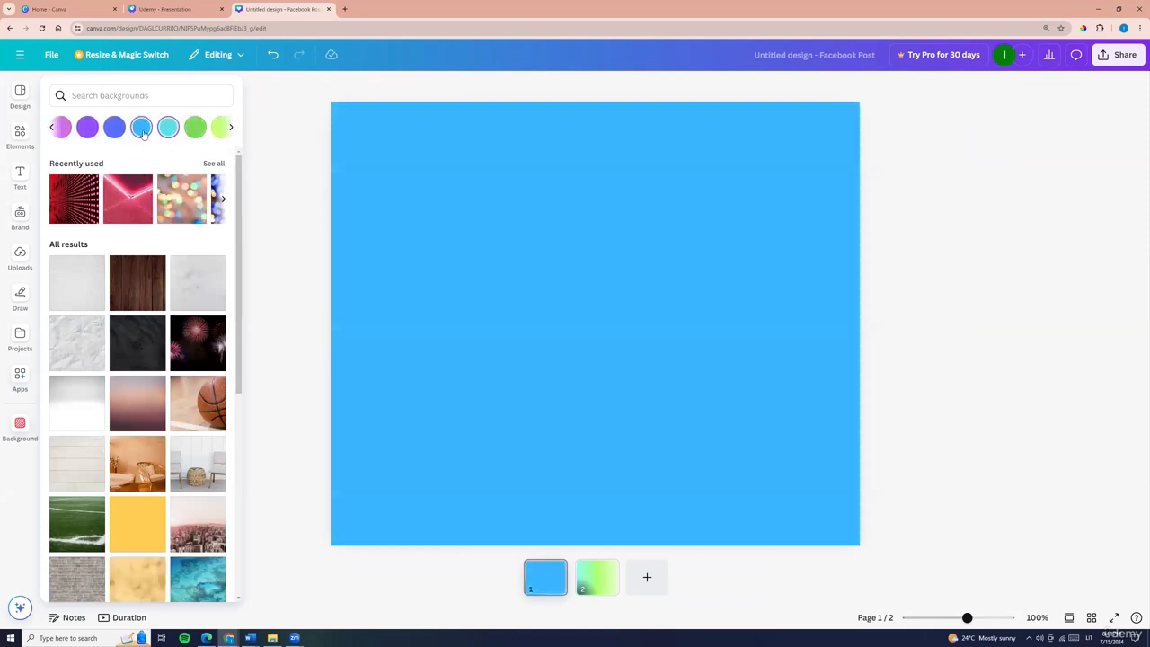
{"action": "left_click", "coordinate": [195, 128]}
{"action": "left_click", "coordinate": [220, 127]}
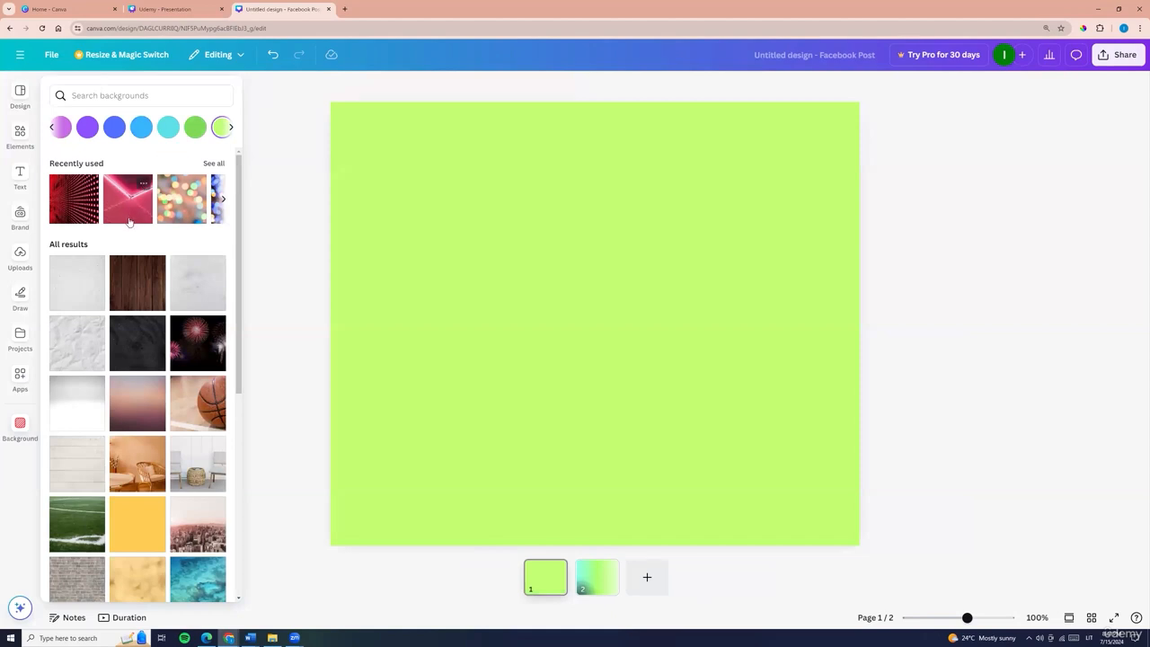
Try several photo backgrounds on page 1, including the orange room and the two grey chairs, ending with the turquoise sea.
{"action": "scroll", "coordinate": [145, 251], "scroll_direction": "down", "scroll_amount": 1}
{"action": "scroll", "coordinate": [145, 251], "scroll_direction": "down", "scroll_amount": 2}
{"action": "scroll", "coordinate": [99, 242], "scroll_direction": "up", "scroll_amount": 3}
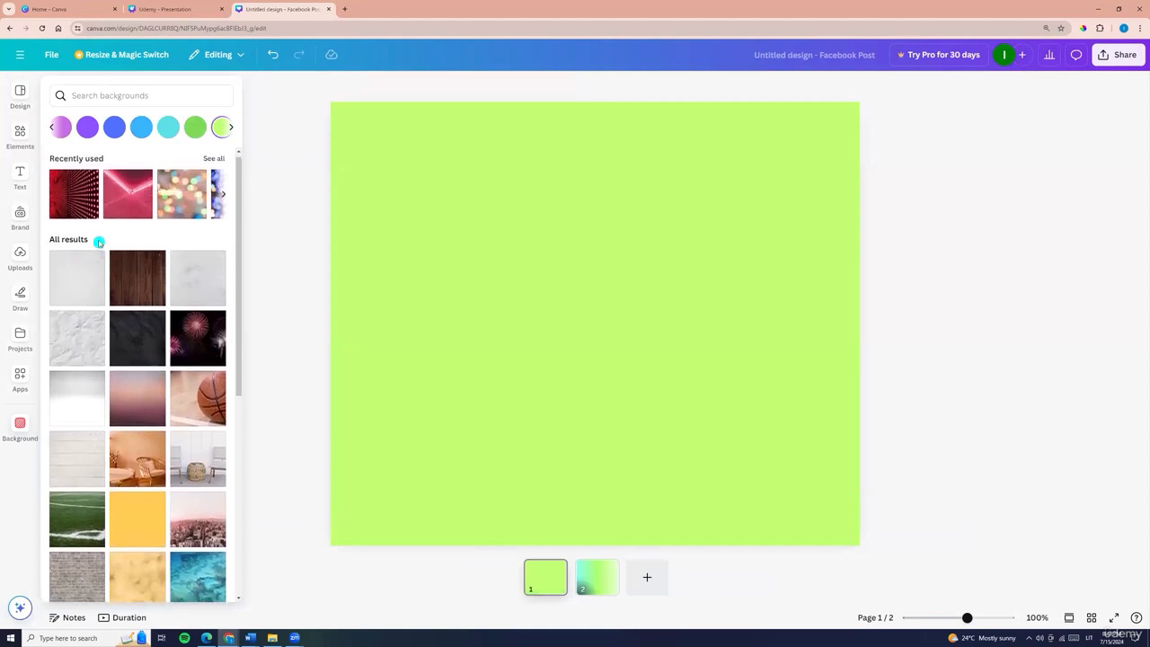
{"action": "left_click", "coordinate": [90, 286]}
{"action": "scroll", "coordinate": [130, 320], "scroll_direction": "down", "scroll_amount": 3}
{"action": "left_click", "coordinate": [129, 320]}
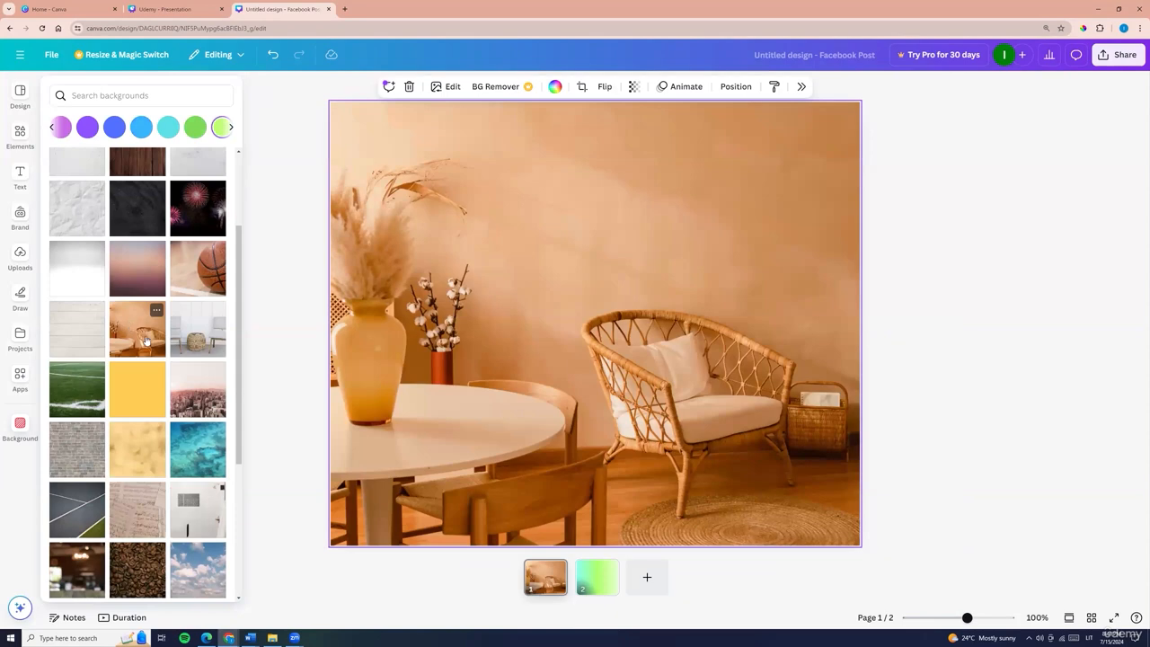
{"action": "left_click", "coordinate": [199, 341]}
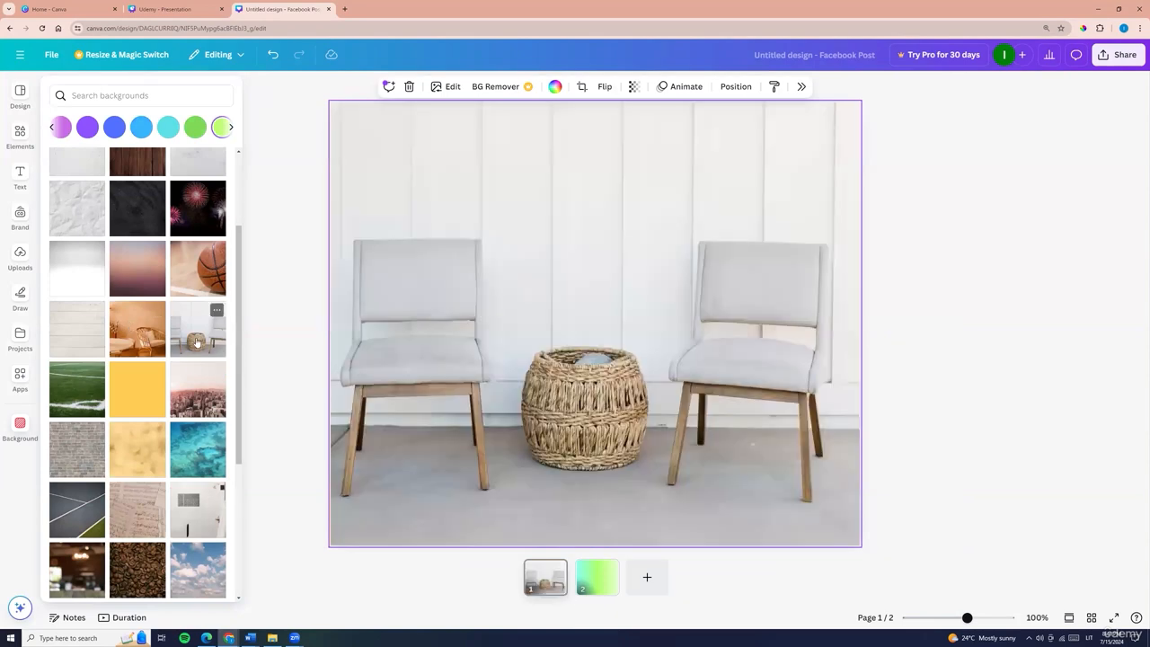
{"action": "left_click", "coordinate": [186, 456]}
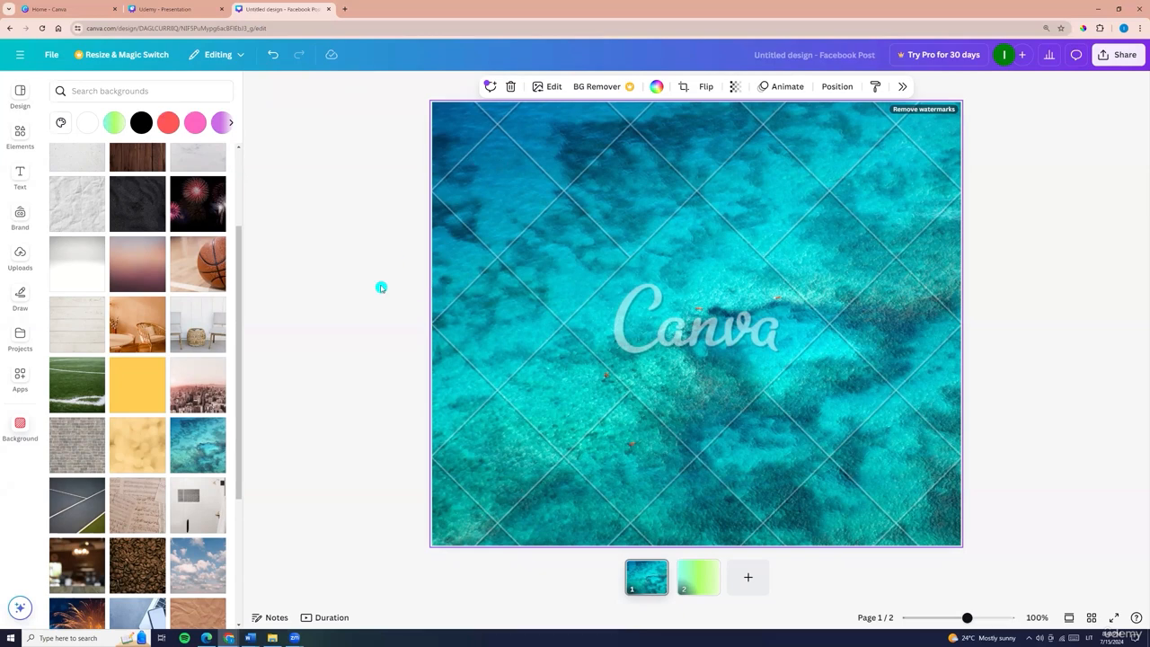
{"action": "left_click", "coordinate": [586, 530]}
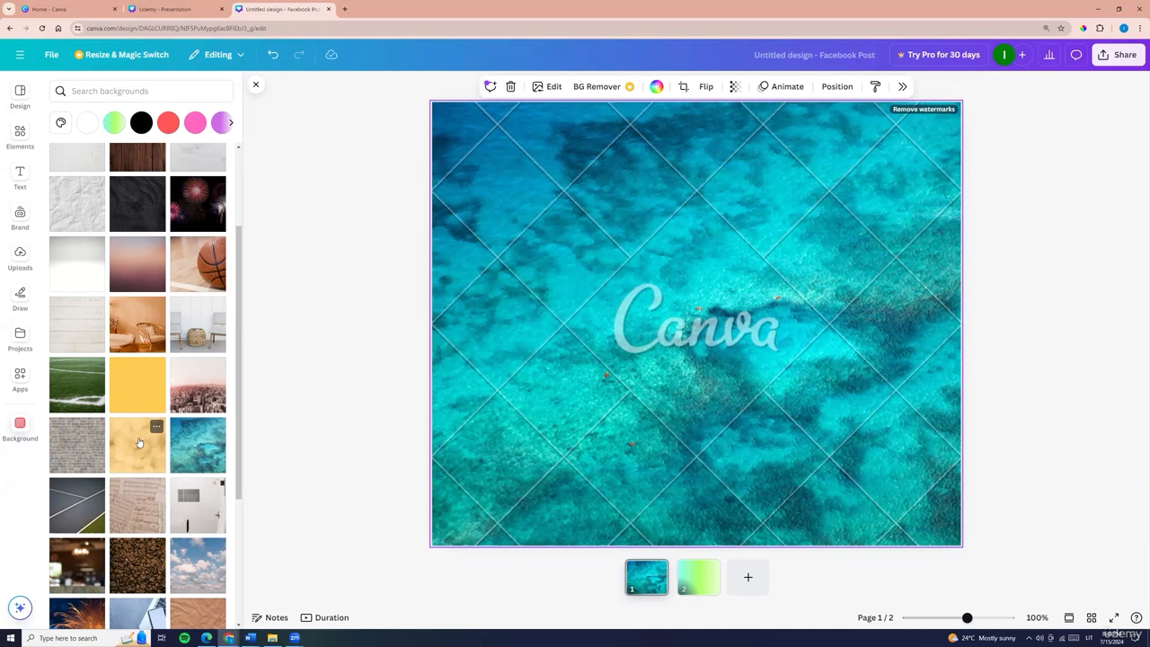
Apply the Yellow Bokeh Background to page 1 and browse more backgrounds by Canva Creative Studio.
{"action": "left_click", "coordinate": [139, 442]}
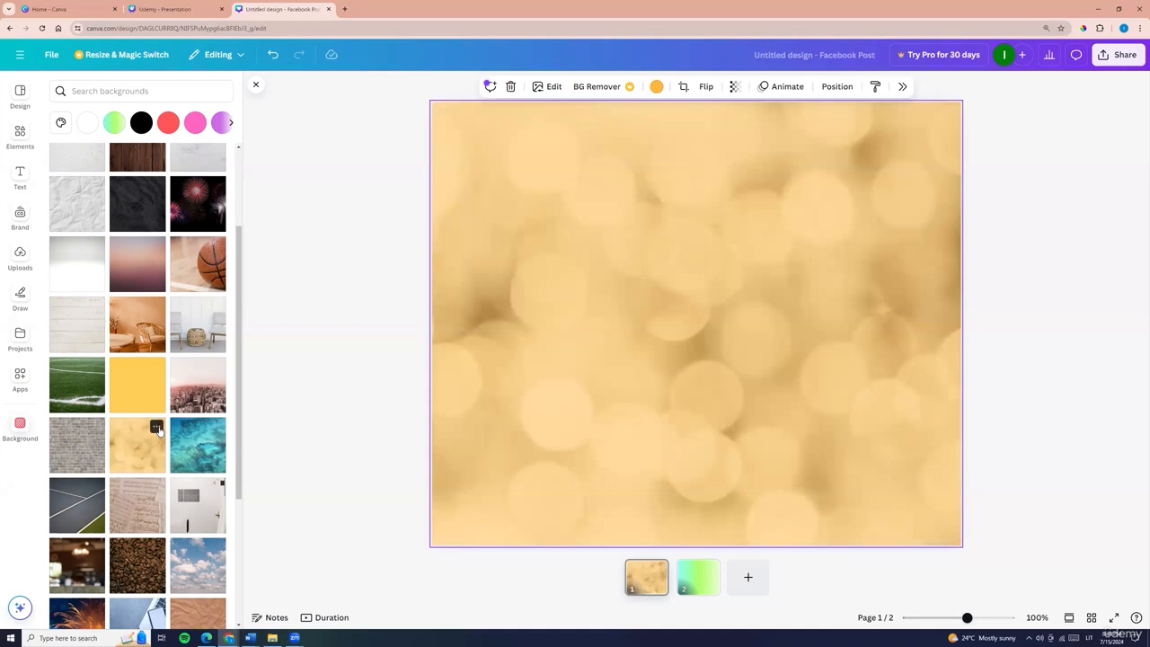
{"action": "left_click", "coordinate": [157, 427]}
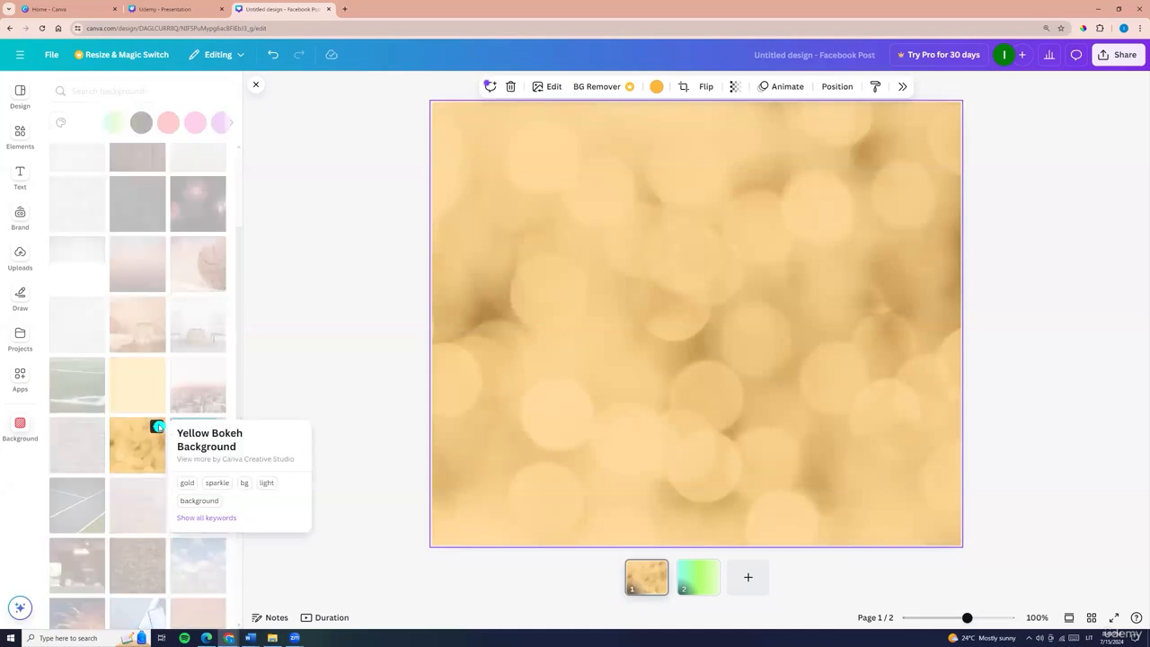
{"action": "left_click", "coordinate": [193, 460]}
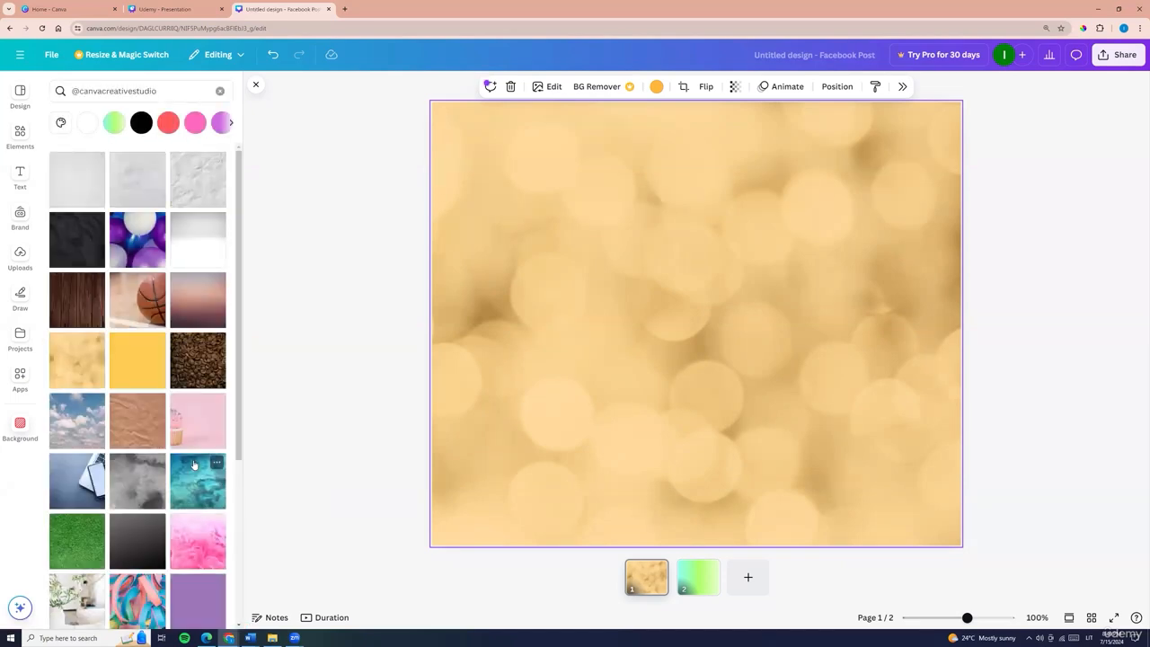
{"action": "scroll", "coordinate": [144, 416], "scroll_direction": "down", "scroll_amount": 5}
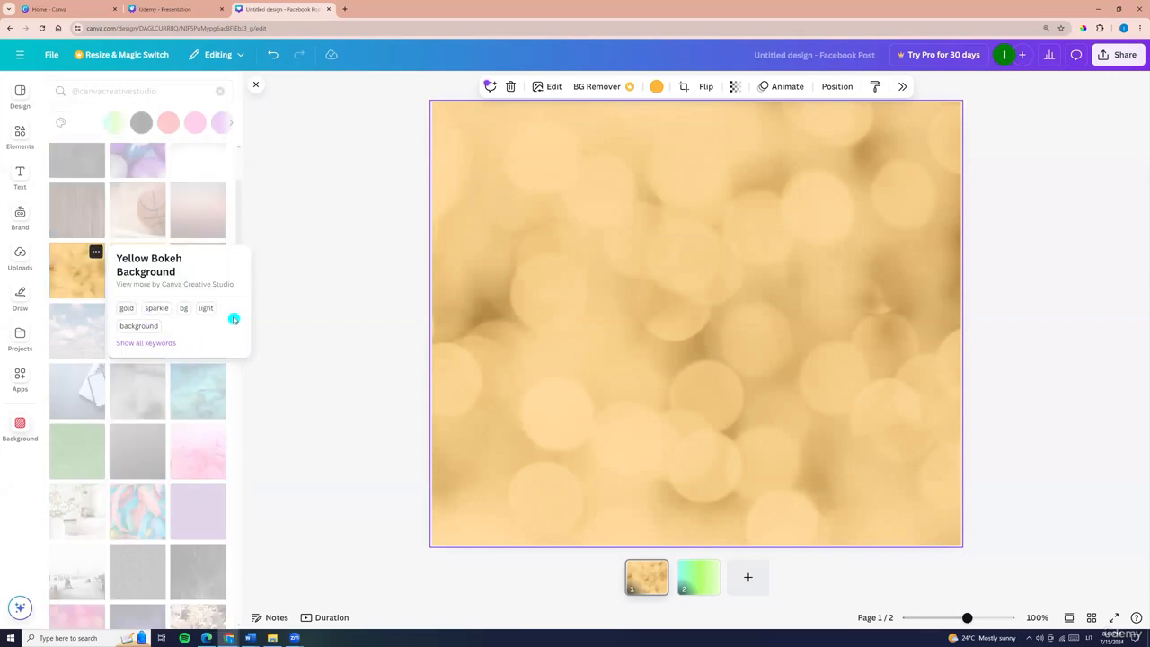
Find backgrounds with the bokeh image's "gold" keyword, apply the blurred golden light streaks and open the image's transparency setting.
{"action": "left_click", "coordinate": [126, 309]}
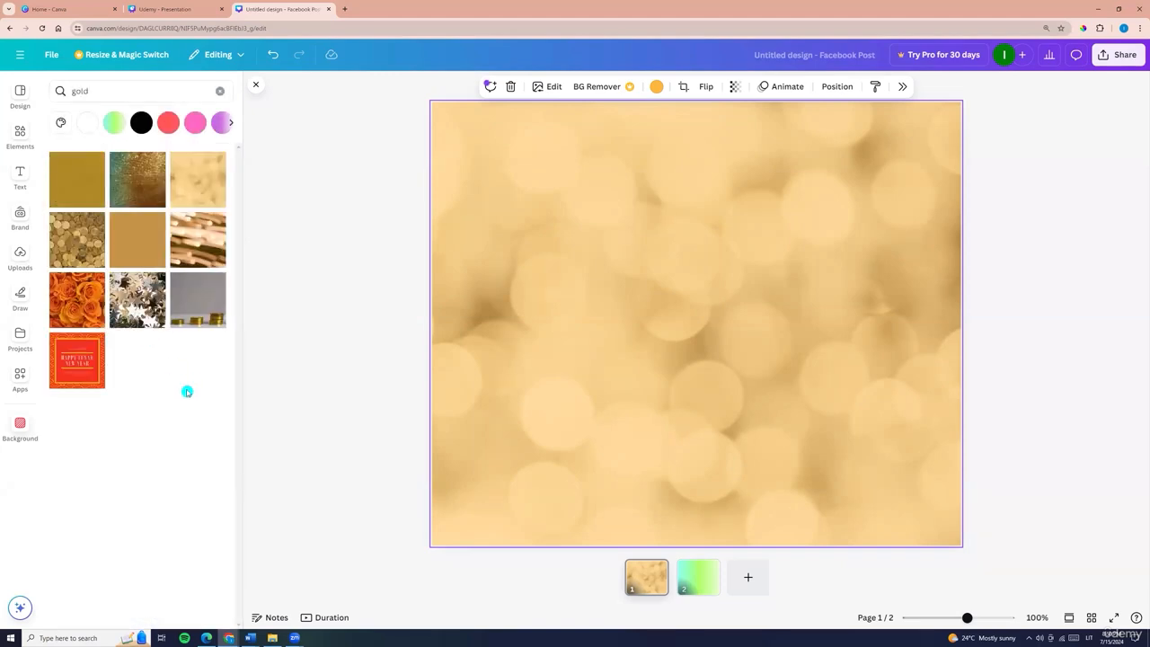
{"action": "left_click", "coordinate": [188, 252]}
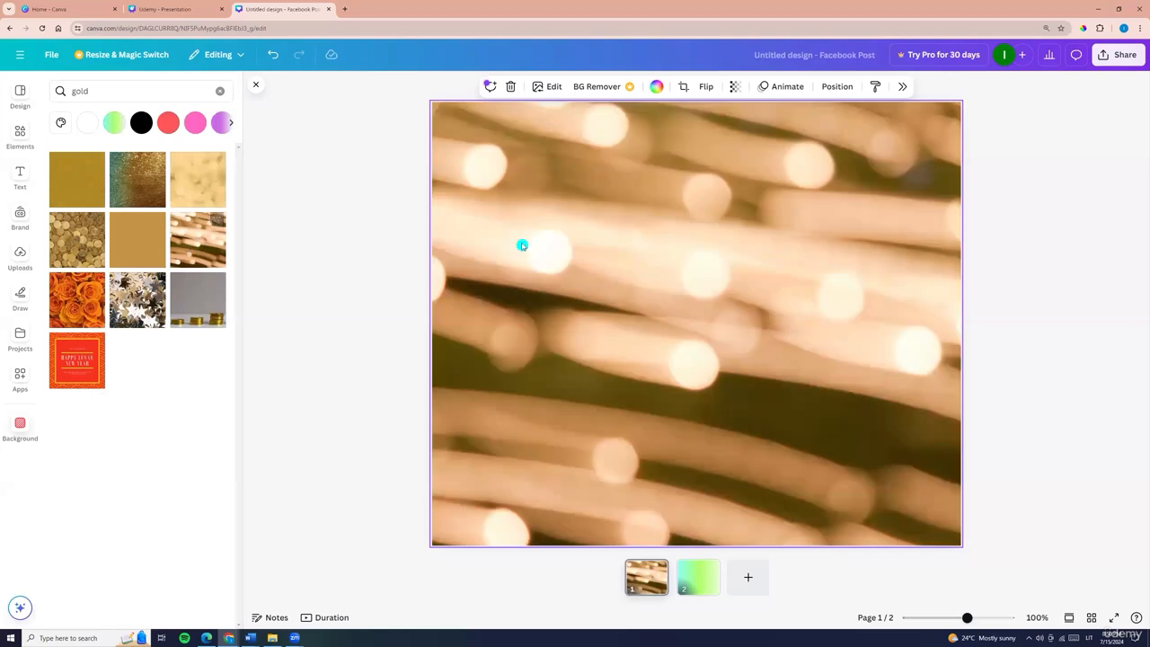
{"action": "left_click", "coordinate": [733, 87]}
{"action": "left_click_drag", "start_coordinate": [757, 137], "coordinate": [742, 213]}
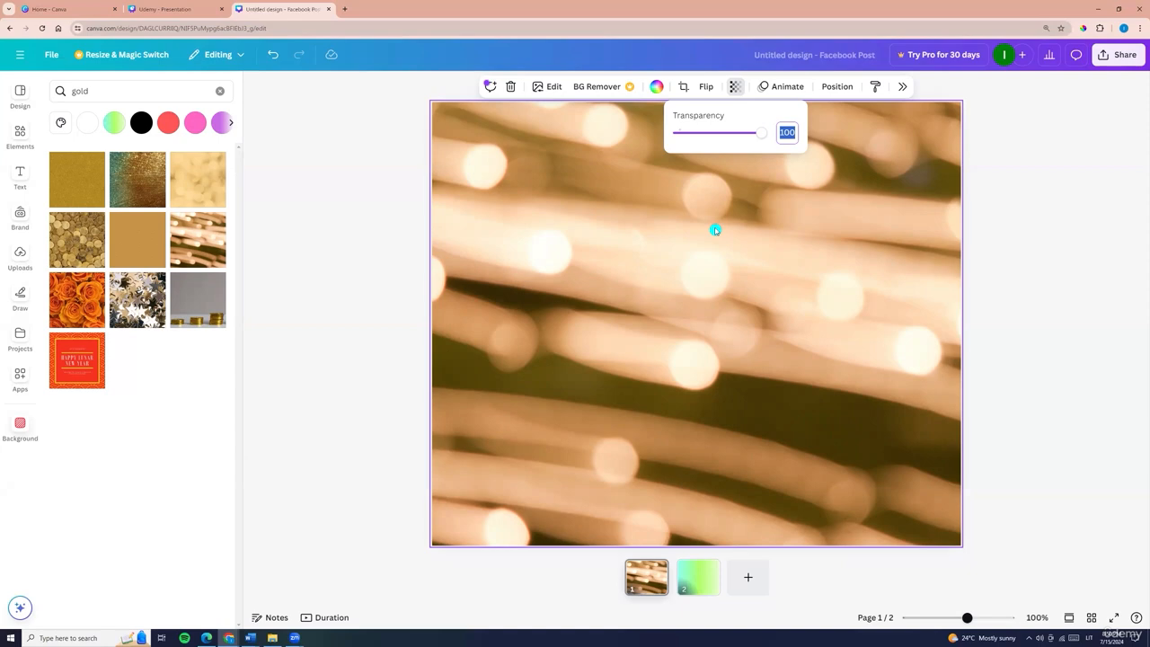
Search the background library for "gradient".
{"action": "left_click", "coordinate": [19, 426]}
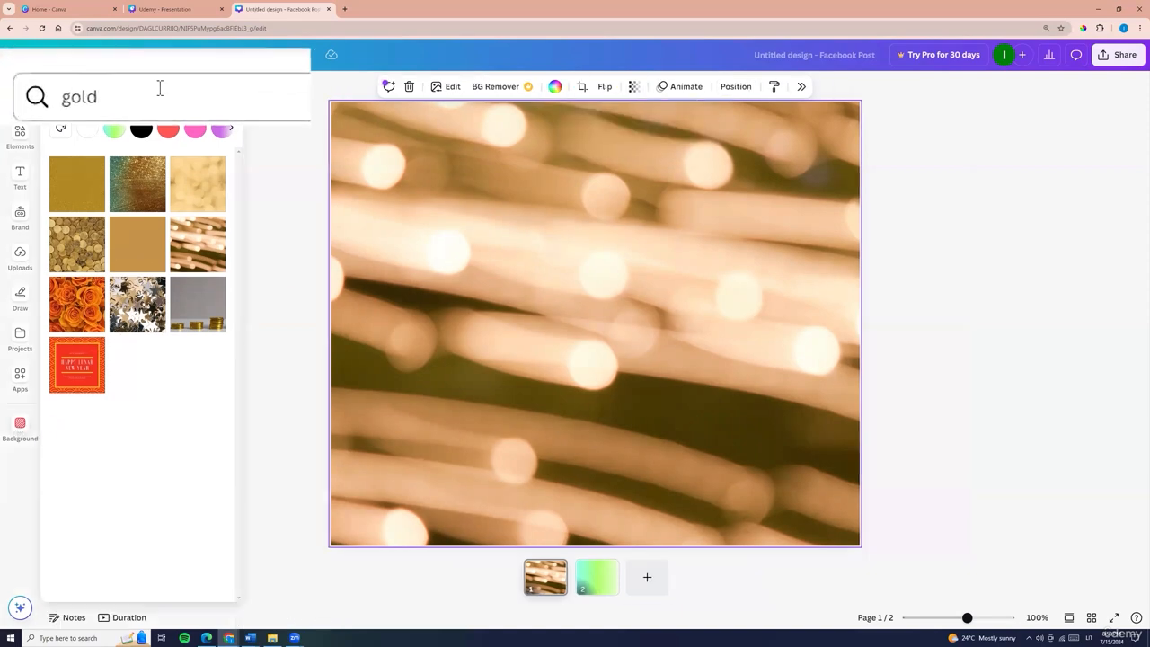
{"action": "left_click_drag", "start_coordinate": [156, 92], "coordinate": [43, 118]}
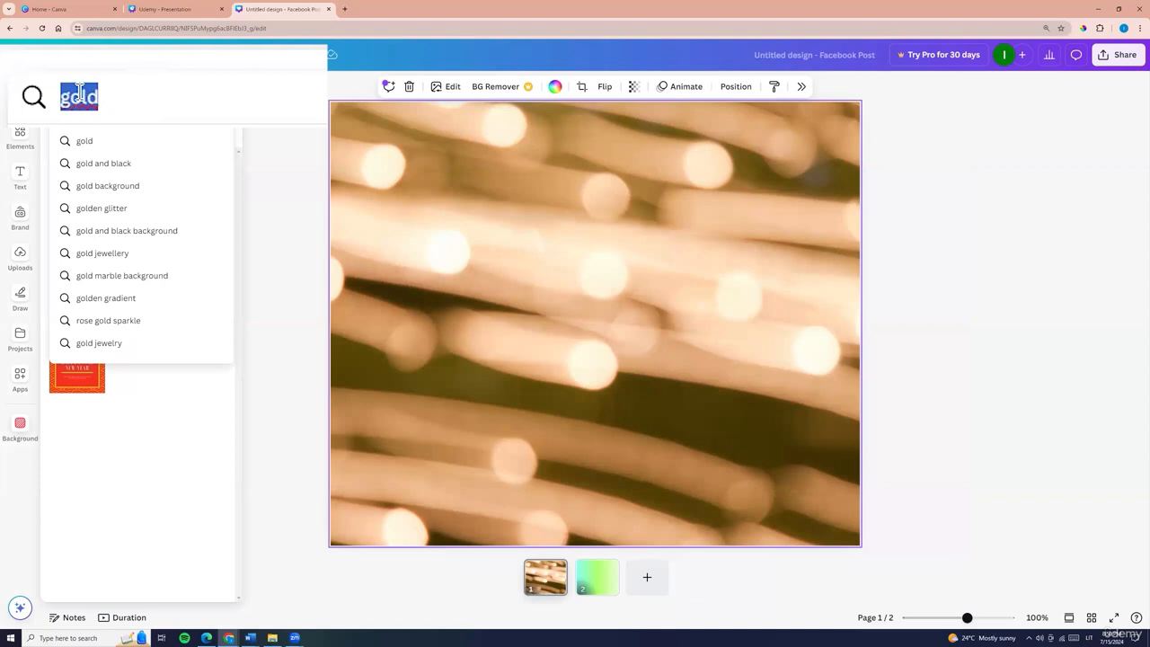
{"action": "type", "text": "gradient"}
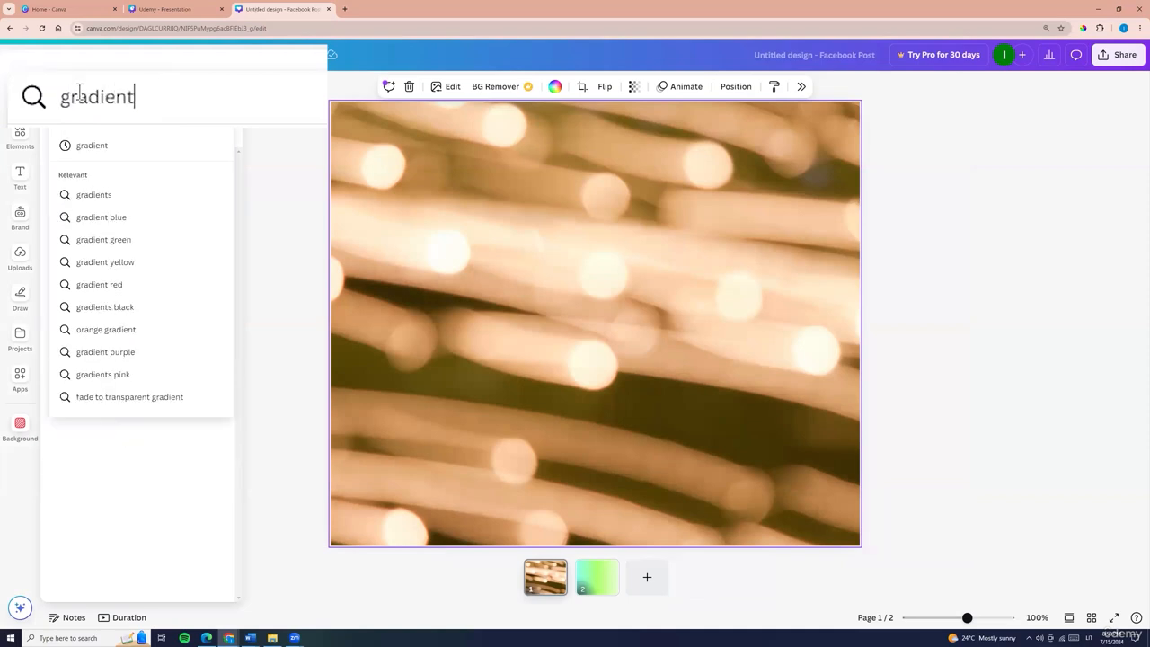
{"action": "key", "text": "Return"}
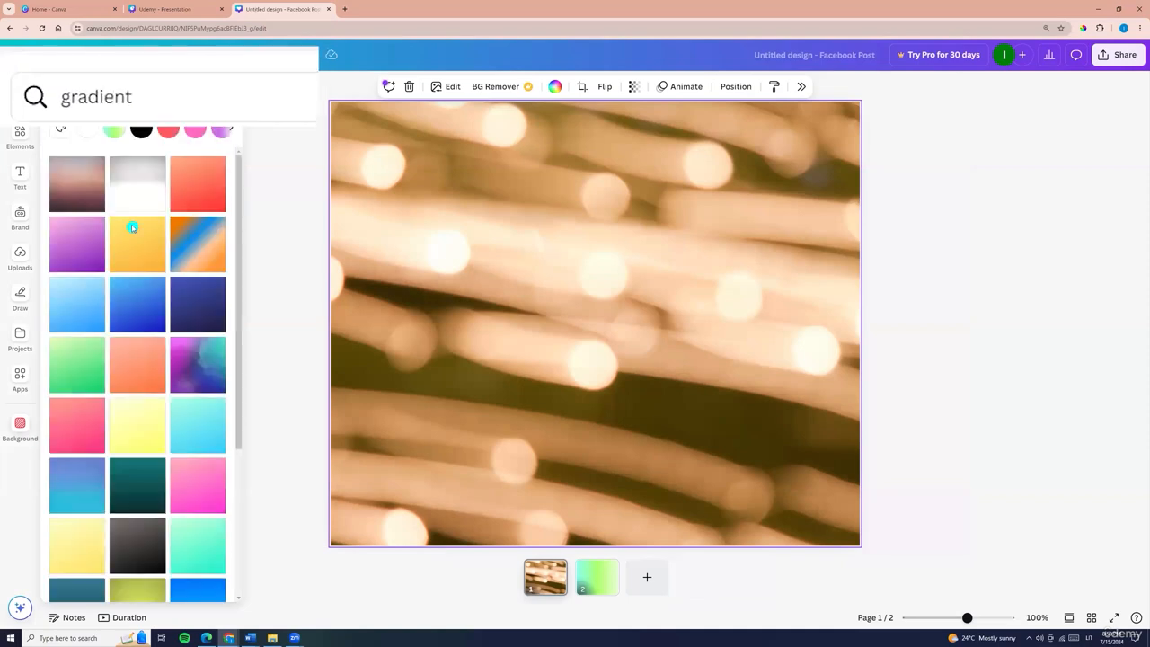
Try yellow-orange, pink, turquoise and pale yellow gradient images as the page background, ending with the red, blue and pink waves.
{"action": "left_click", "coordinate": [143, 229]}
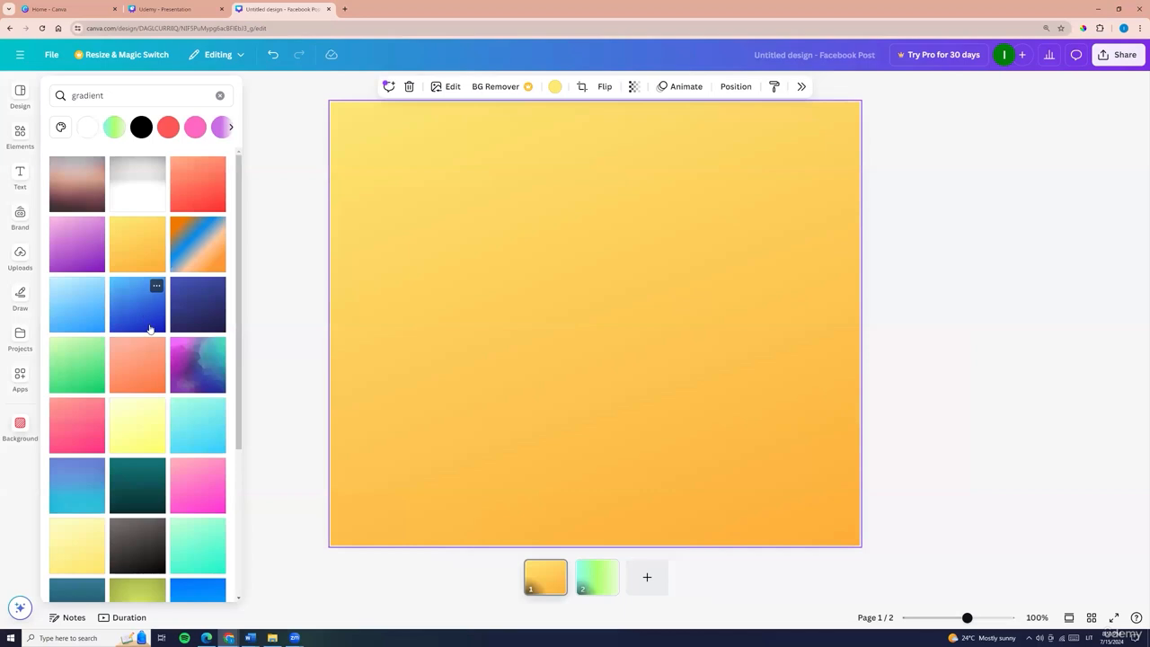
{"action": "left_click", "coordinate": [135, 440]}
{"action": "left_click", "coordinate": [205, 476]}
{"action": "left_click", "coordinate": [208, 426]}
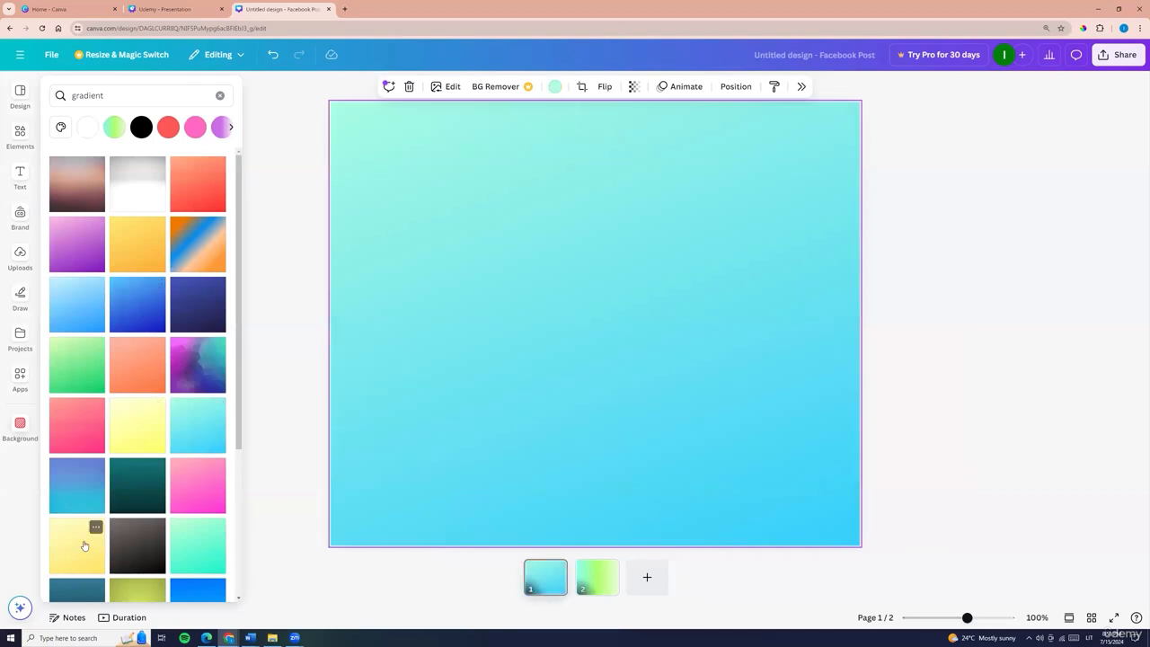
{"action": "left_click", "coordinate": [77, 539]}
{"action": "scroll", "coordinate": [78, 539], "scroll_direction": "down", "scroll_amount": 3}
{"action": "left_click", "coordinate": [77, 441]}
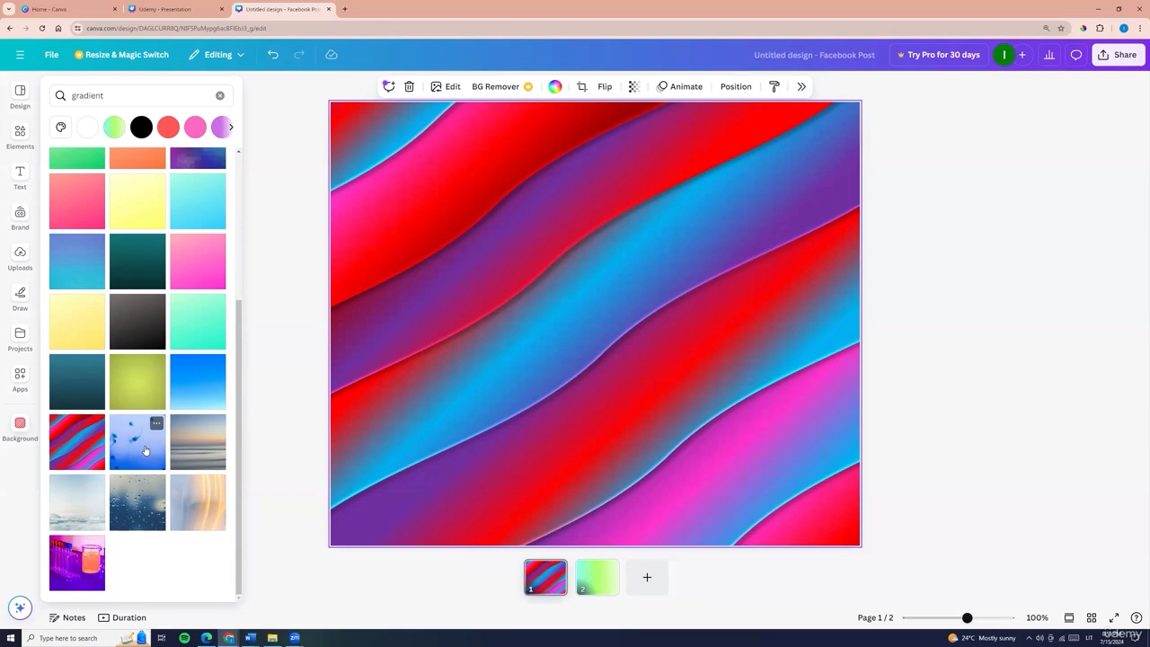
Search backgrounds for "colors" and try several results on page 1, ending with the blue, purple and orange painted texture.
{"action": "left_click", "coordinate": [89, 95]}
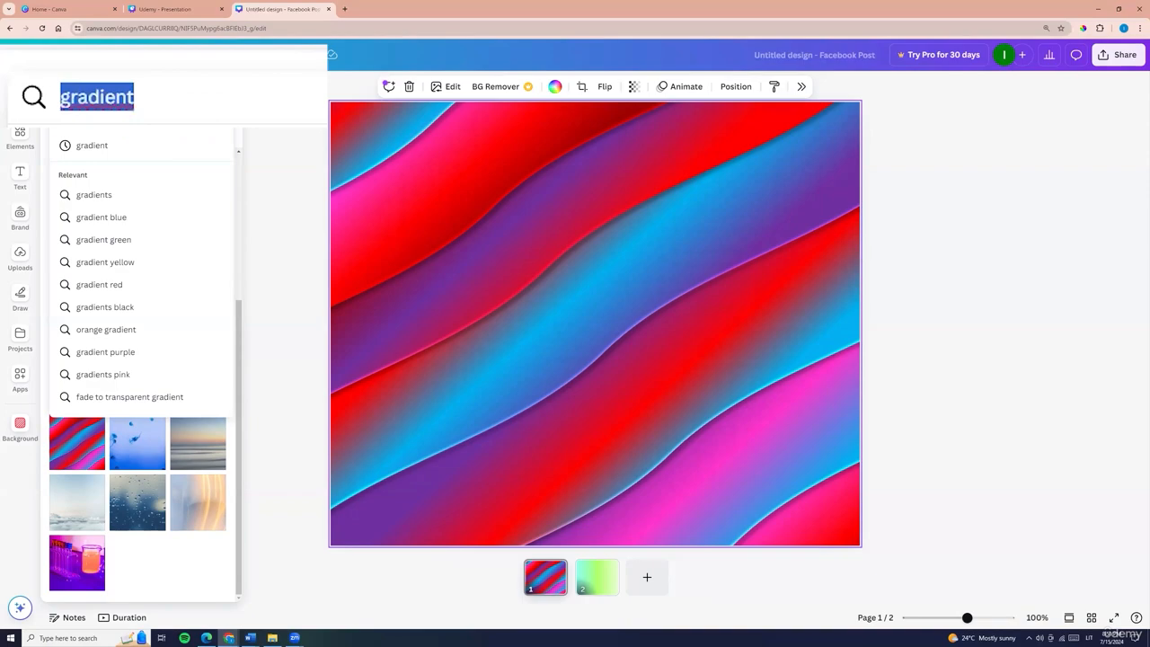
{"action": "type", "text": "colors"}
{"action": "key", "text": "Return"}
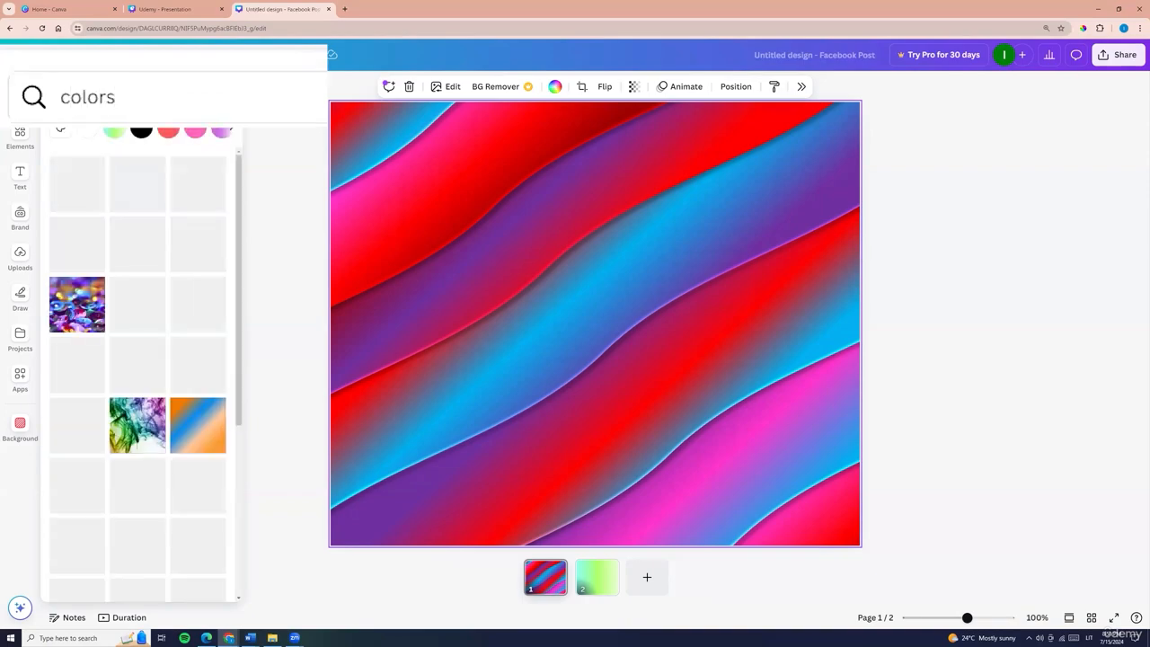
{"action": "left_click", "coordinate": [78, 184]}
{"action": "left_click", "coordinate": [137, 184]}
{"action": "left_click", "coordinate": [198, 184]}
{"action": "left_click", "coordinate": [138, 244]}
{"action": "left_click", "coordinate": [198, 244]}
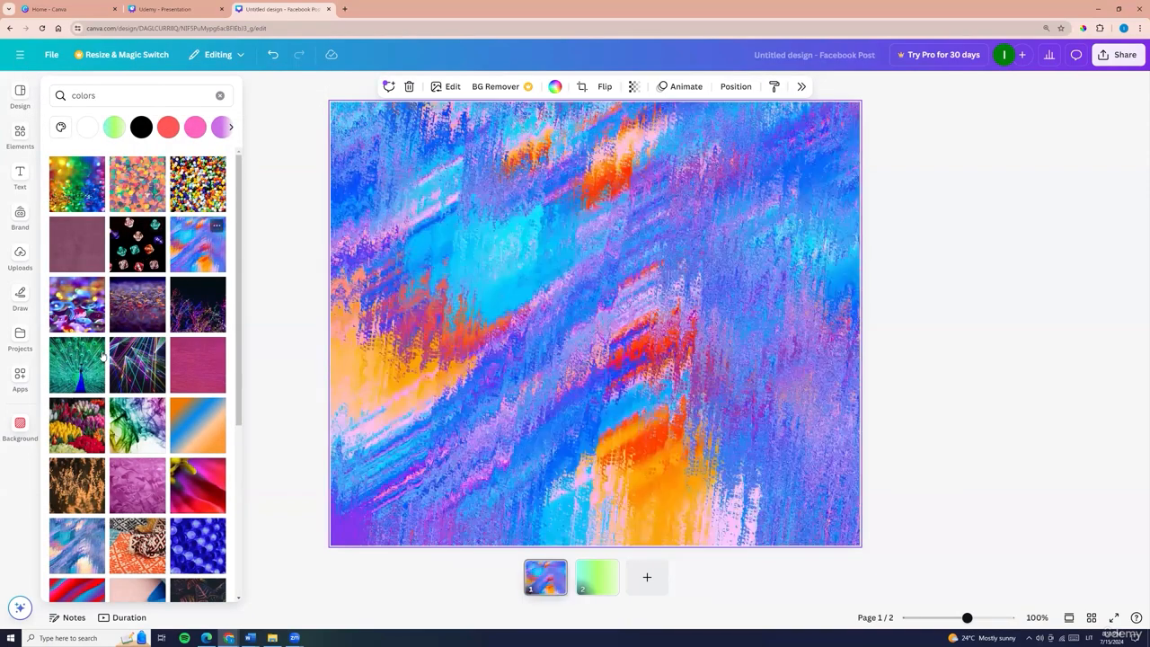
Try more of the "colors" results as page 1's background, ending with the pink hydrangea petals.
{"action": "left_click", "coordinate": [129, 323]}
{"action": "scroll", "coordinate": [128, 323], "scroll_direction": "down", "scroll_amount": 4}
{"action": "left_click", "coordinate": [129, 324]}
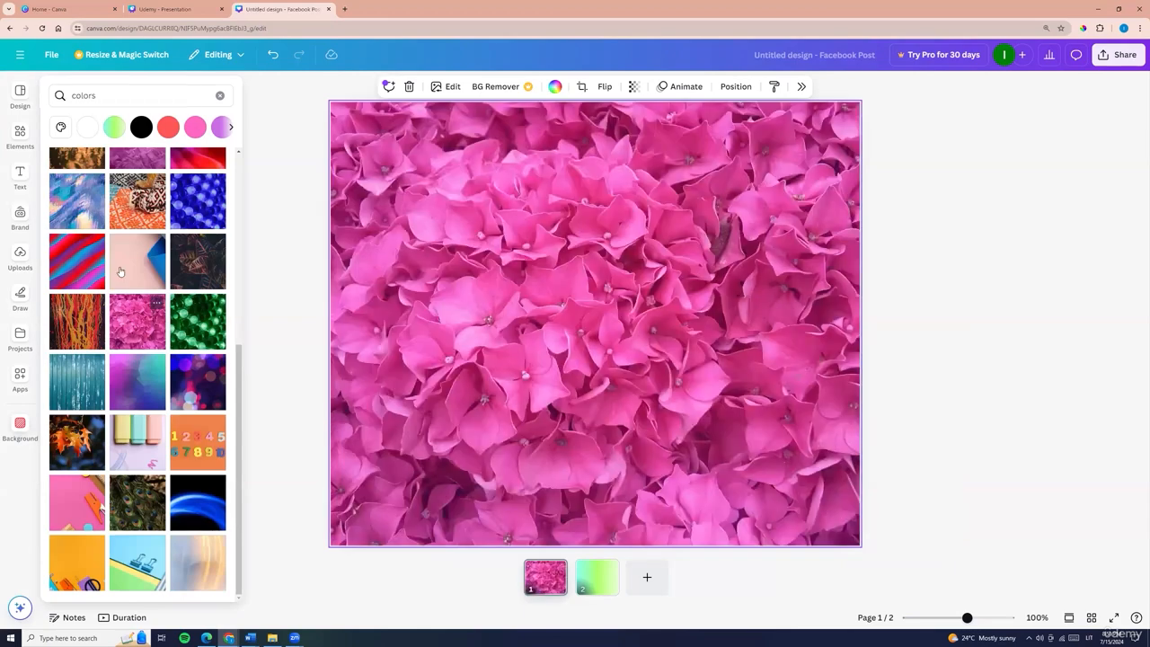
Search backgrounds for "paint" and apply several results to page 1, ending with the thick pink and turquoise paint texture.
{"action": "left_click", "coordinate": [135, 96]}
{"action": "type", "text": "paint"}
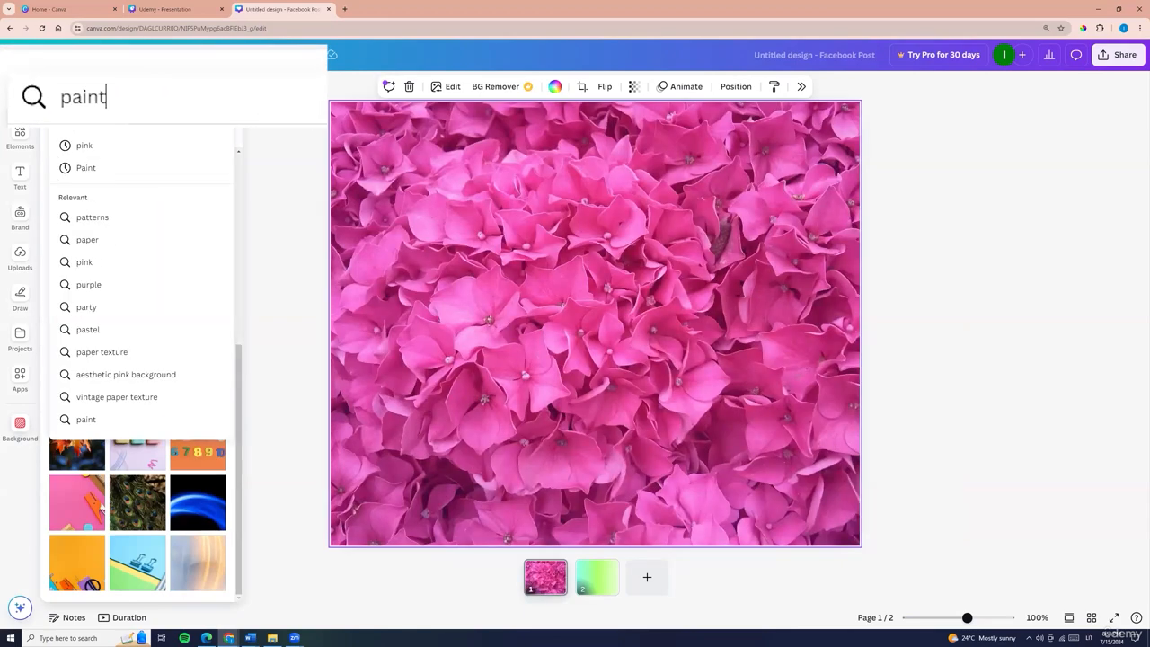
{"action": "key", "text": "Return"}
{"action": "left_click", "coordinate": [198, 244]}
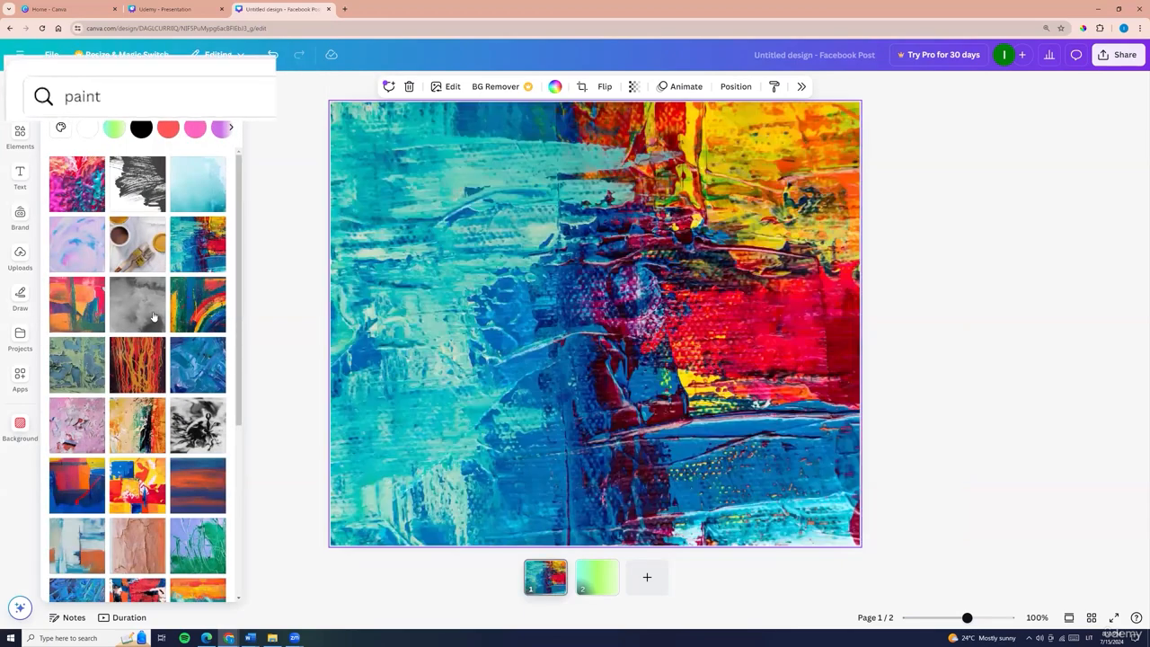
{"action": "left_click", "coordinate": [198, 304]}
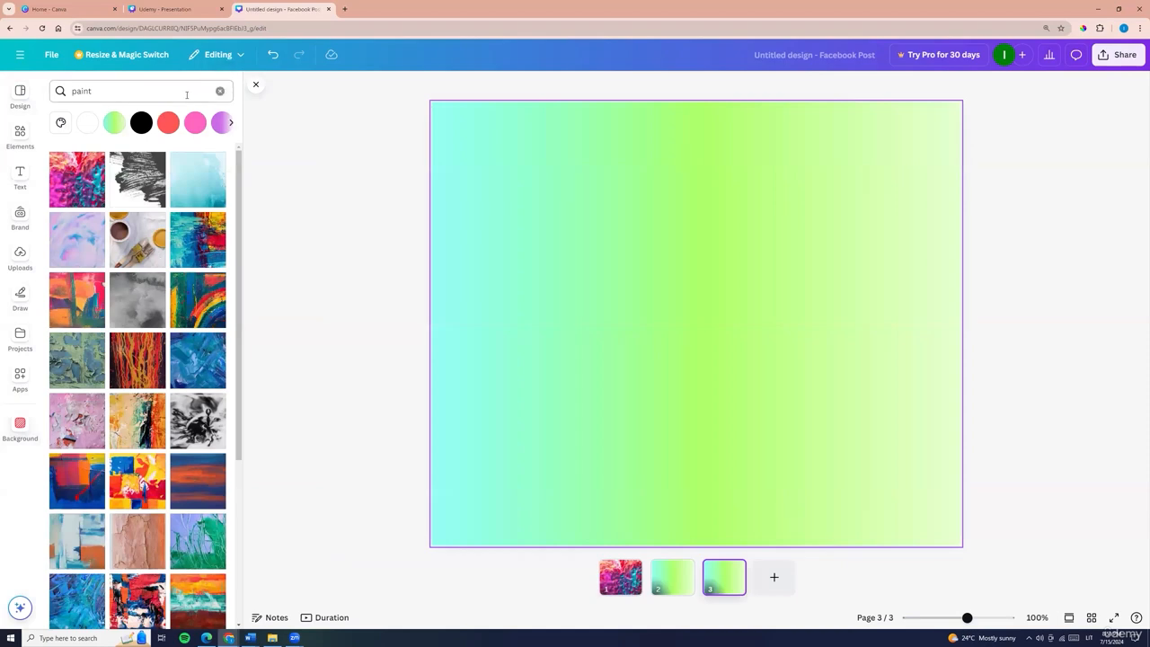
Search the background library for "Texture".
{"action": "left_click", "coordinate": [140, 90]}
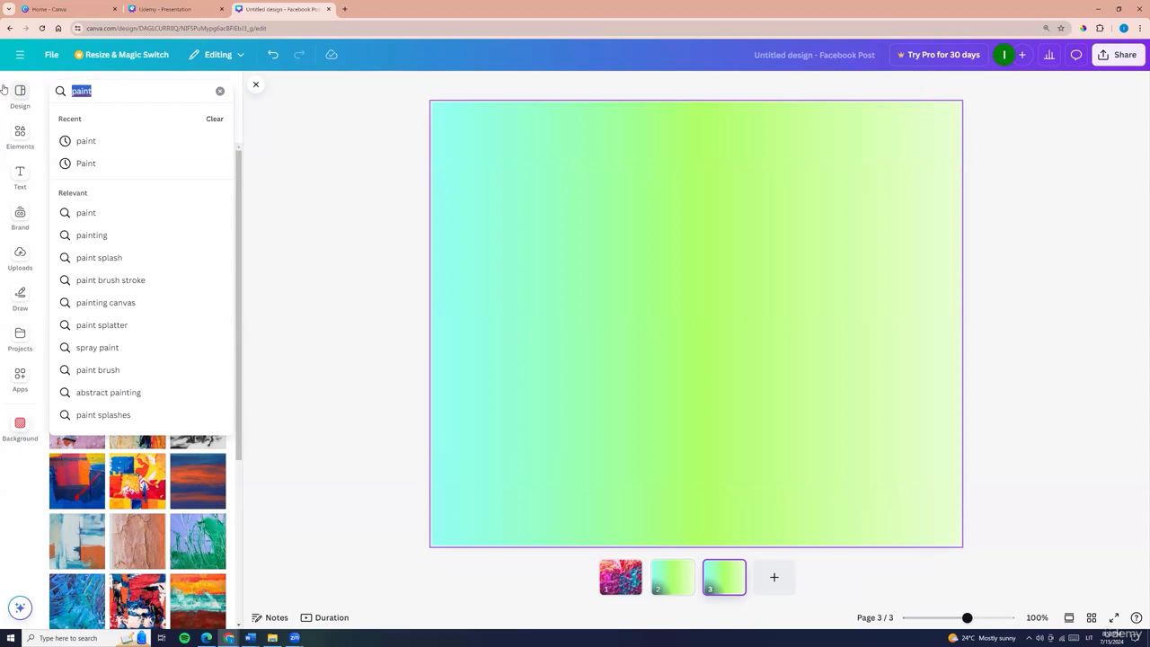
{"action": "type", "text": "Te"}
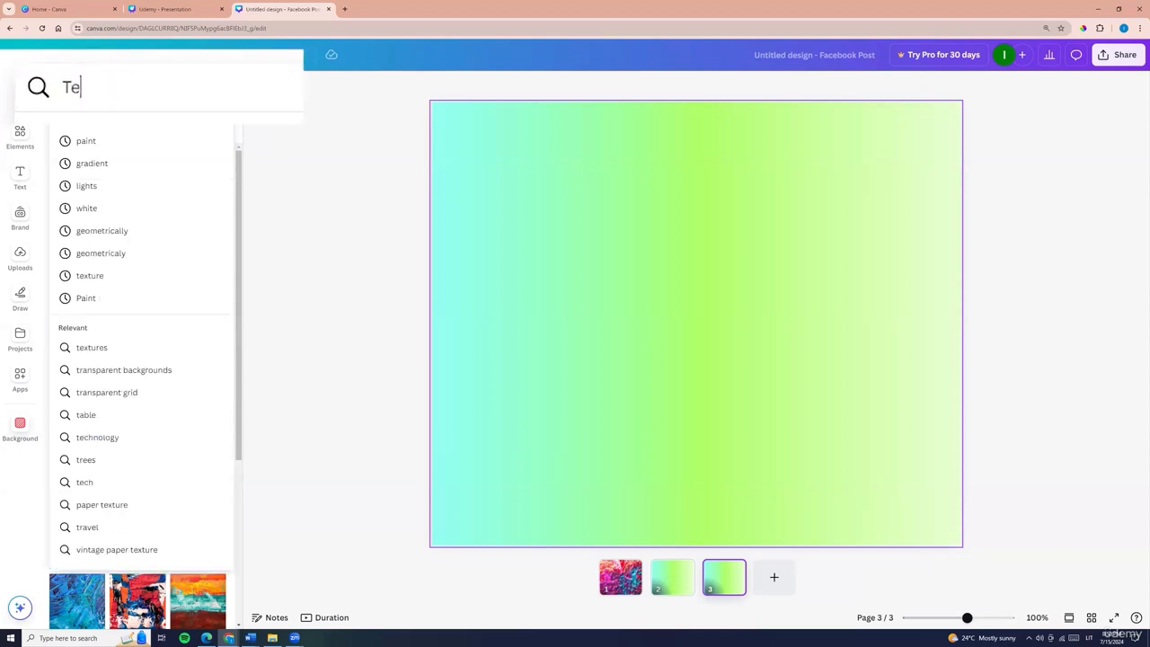
{"action": "type", "text": "xture"}
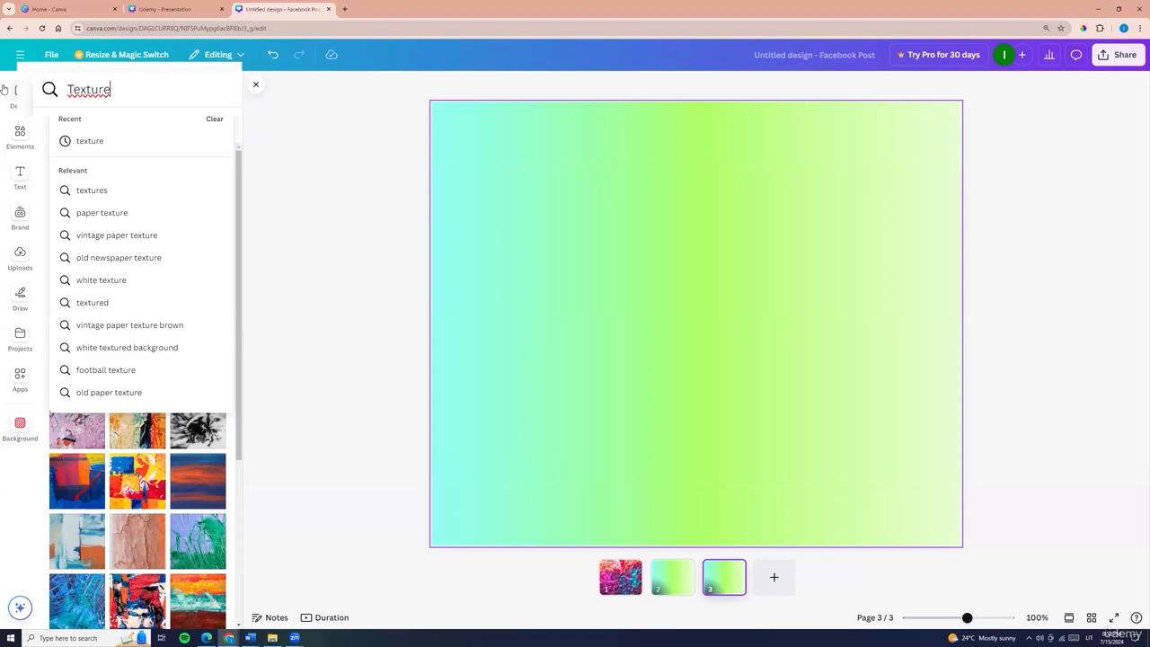
{"action": "key", "text": "Return"}
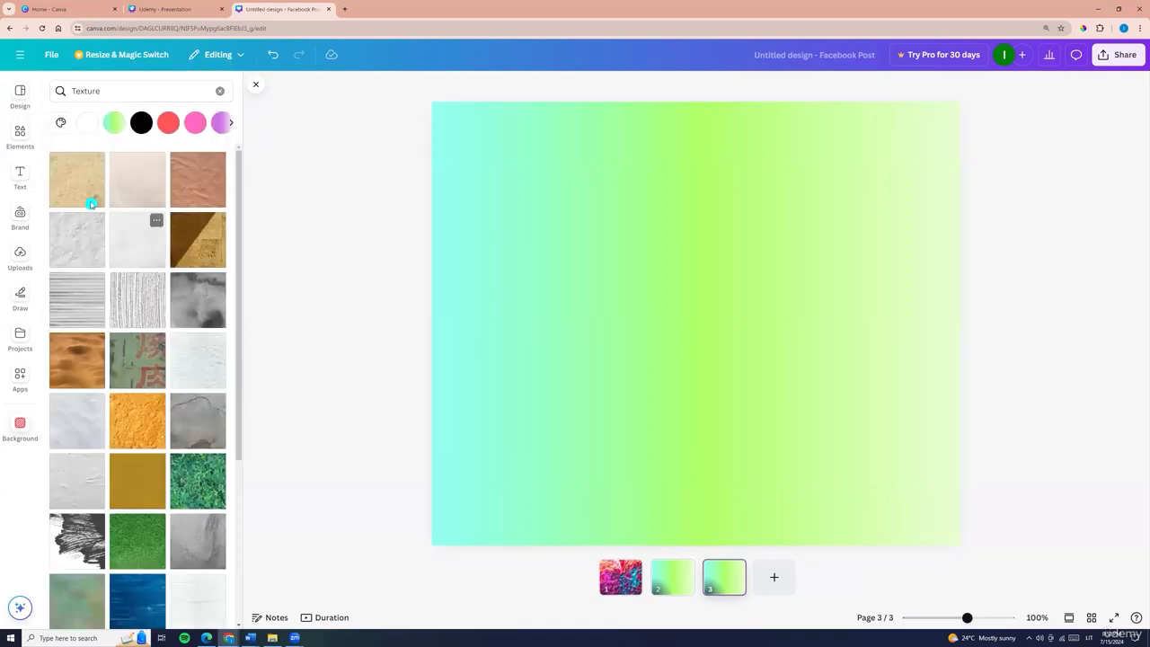
Try the beige, striped and green grass textures as page 3's background, ending with the rough grey surface.
{"action": "left_click", "coordinate": [89, 193]}
{"action": "left_click", "coordinate": [137, 299]}
{"action": "left_click", "coordinate": [80, 311]}
{"action": "left_click", "coordinate": [154, 550]}
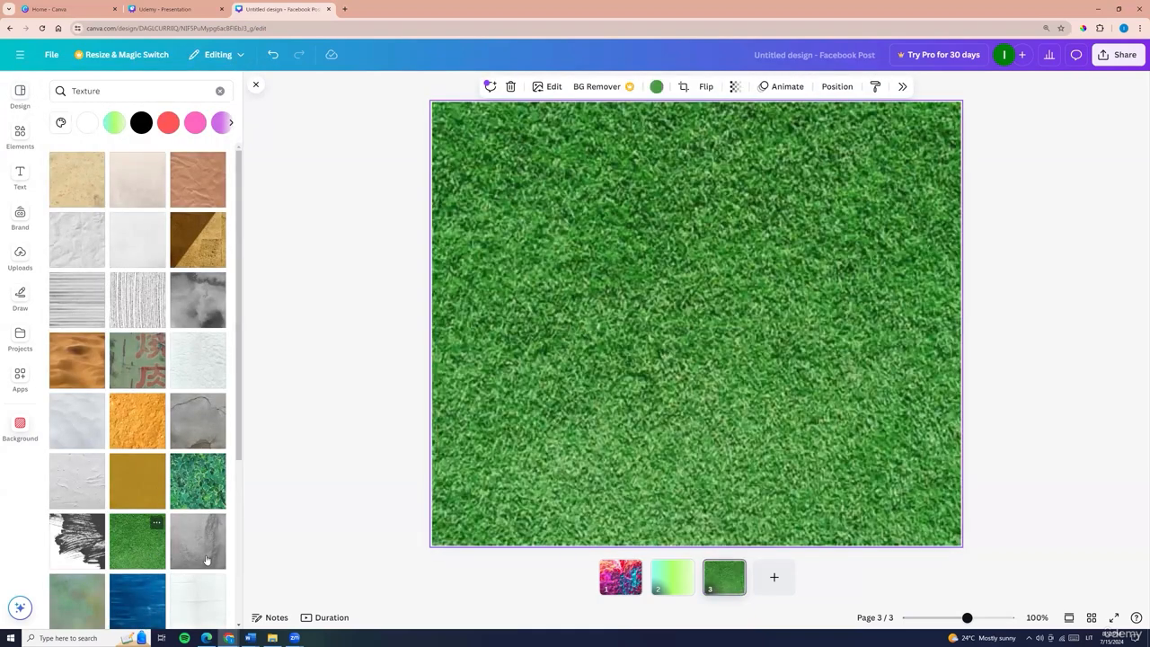
{"action": "left_click", "coordinate": [206, 560]}
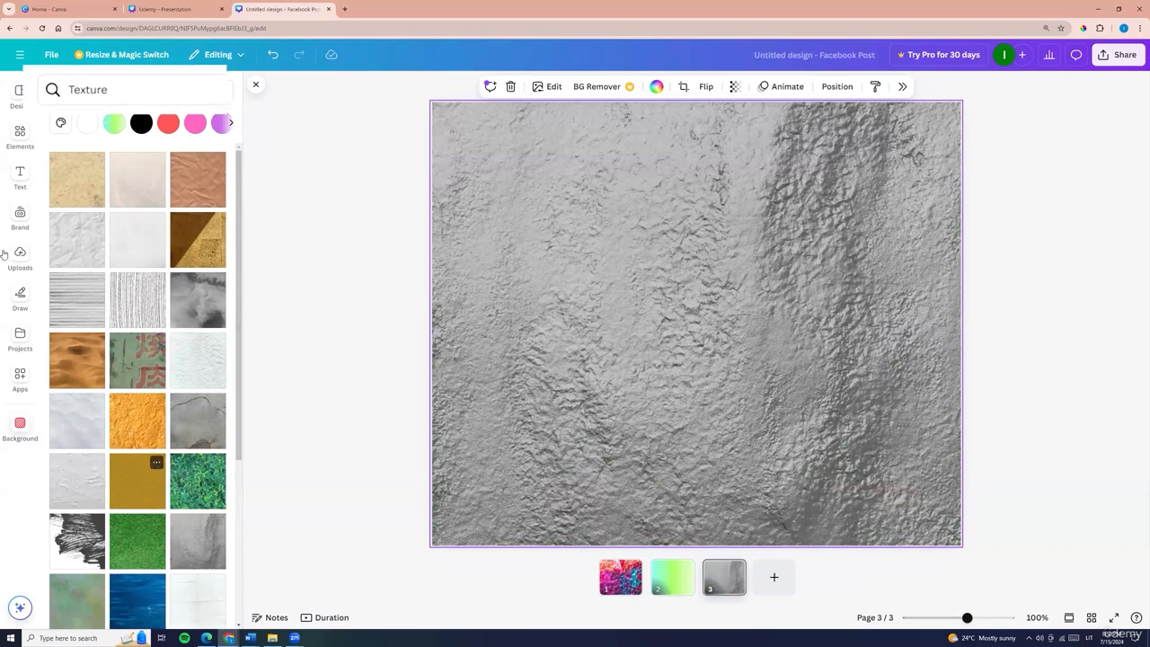
Search backgrounds for "geometrically" and apply results to page 3, ending with the white and grey faceted polygons.
{"action": "left_click", "coordinate": [14, 112]}
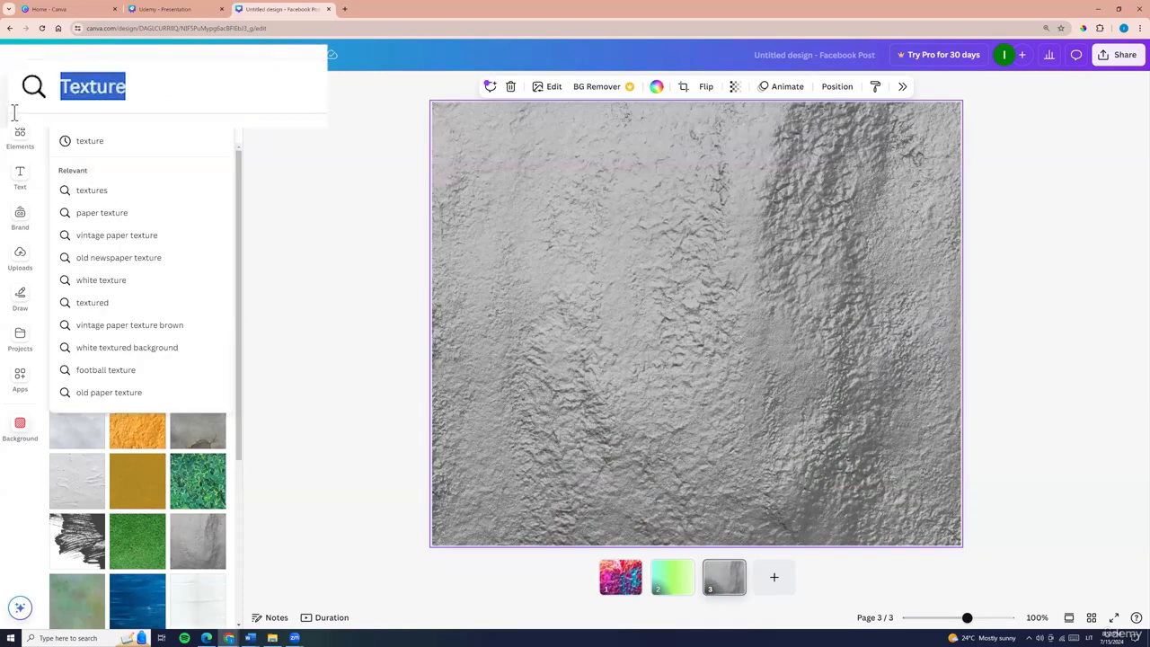
{"action": "type", "text": "geo"}
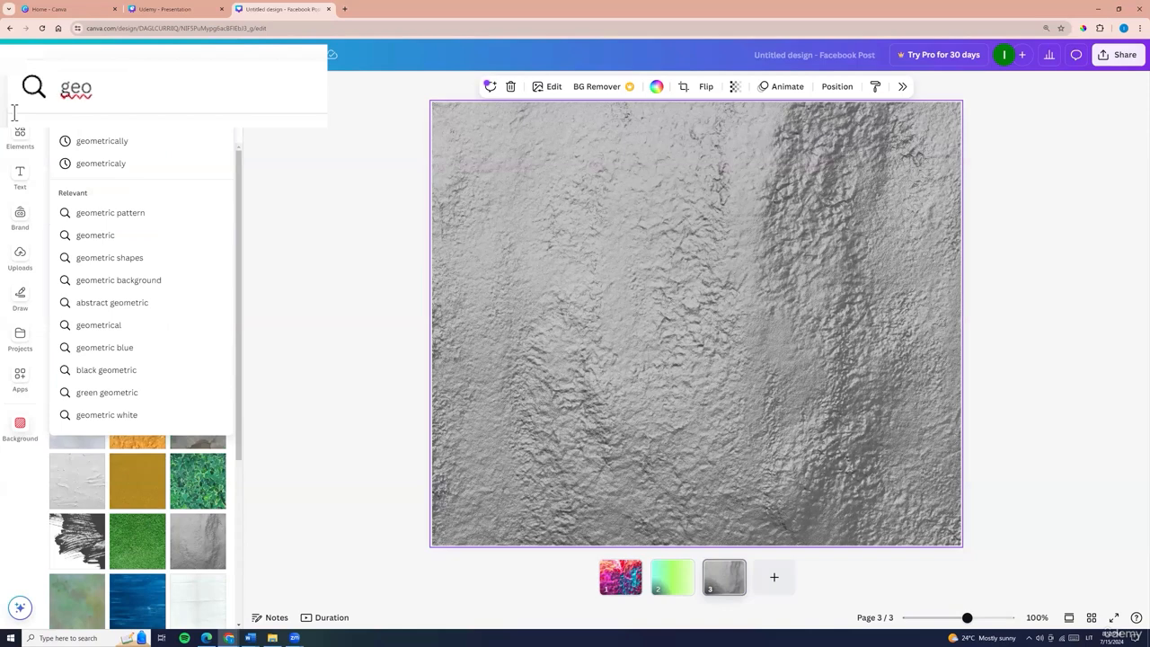
{"action": "left_click", "coordinate": [117, 142]}
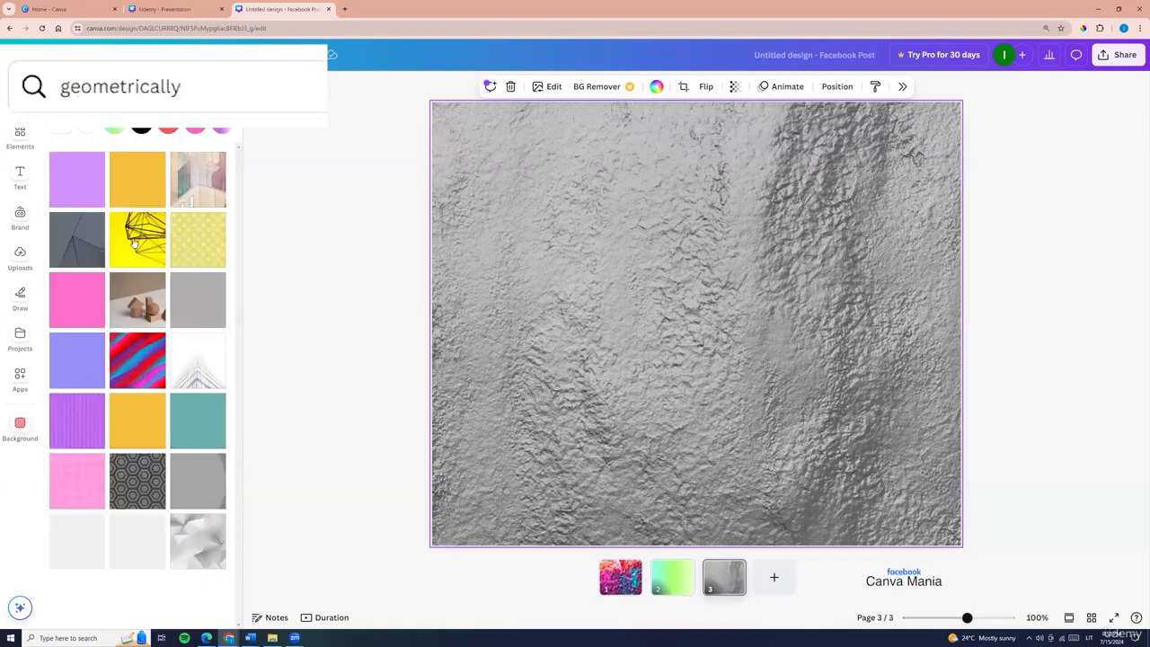
{"action": "left_click", "coordinate": [136, 239]}
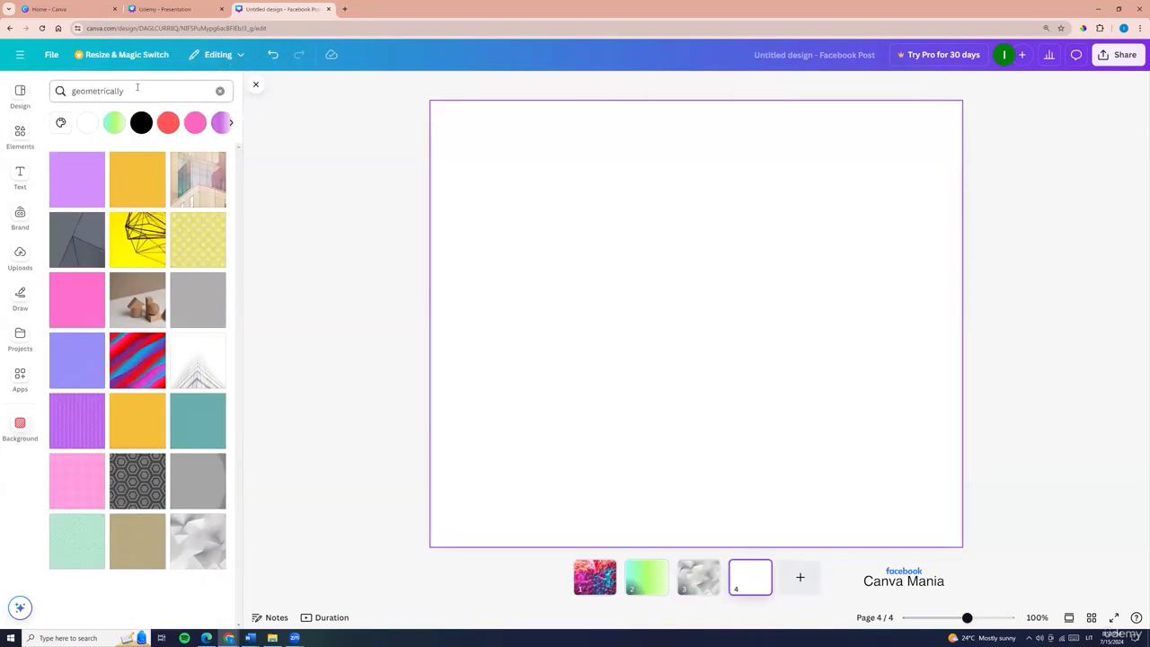
Search backgrounds for "pink" and apply results to page 4, ending with the pink swirl on a pale backdrop.
{"action": "left_click", "coordinate": [137, 89]}
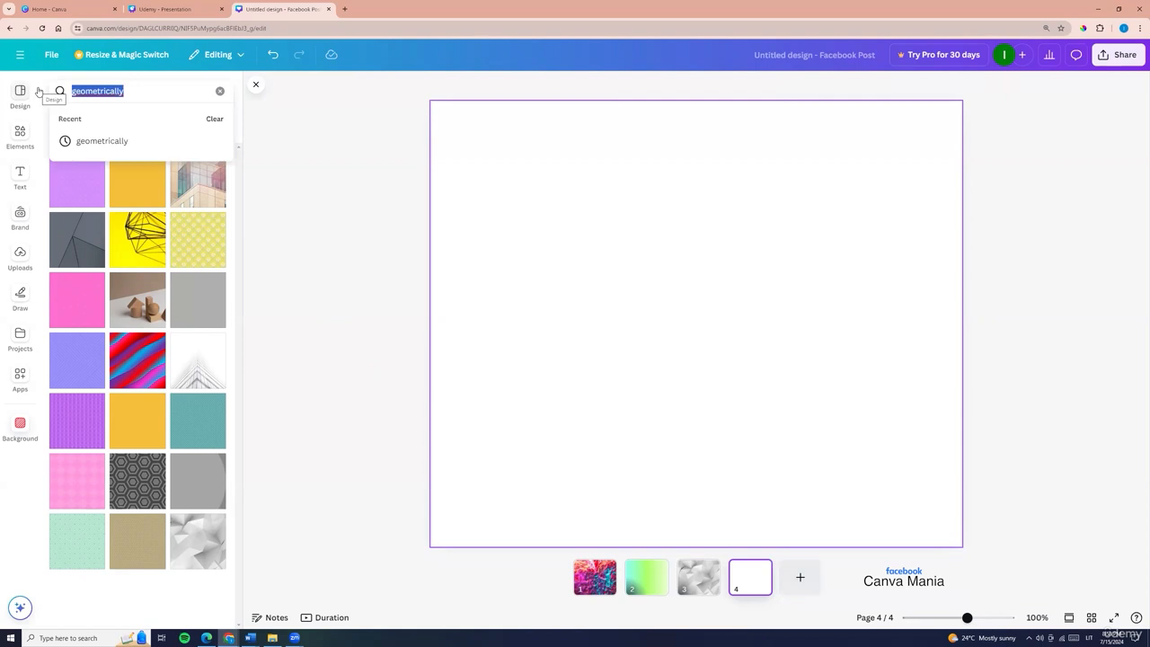
{"action": "type", "text": "pink"}
{"action": "key", "text": "Return"}
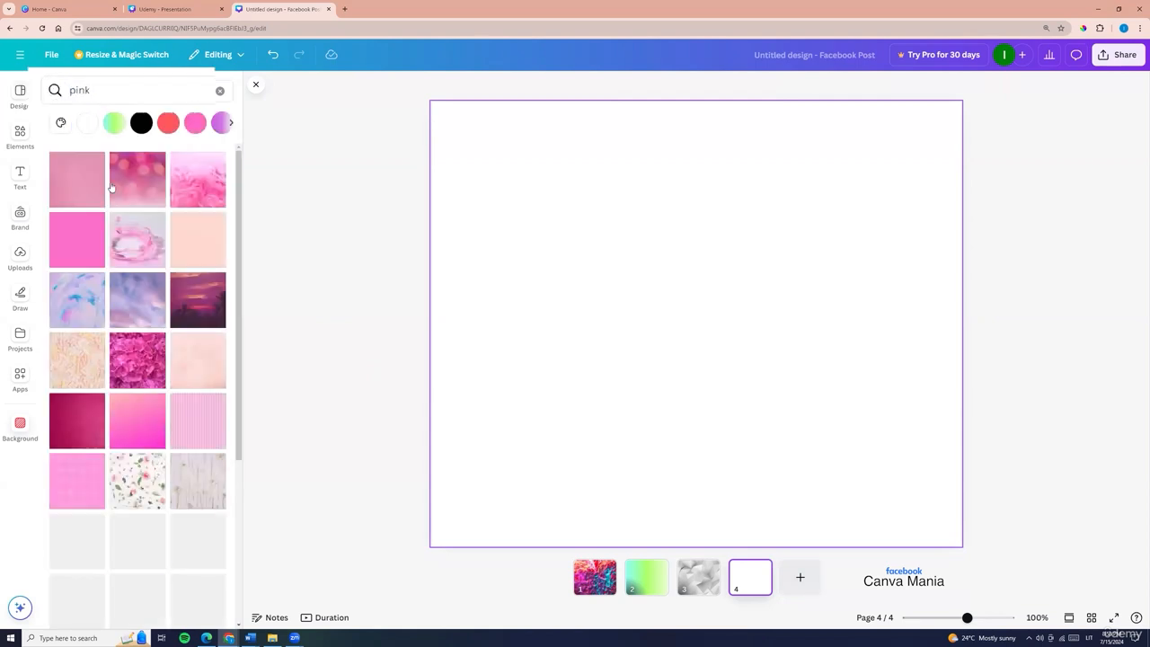
{"action": "left_click", "coordinate": [124, 249]}
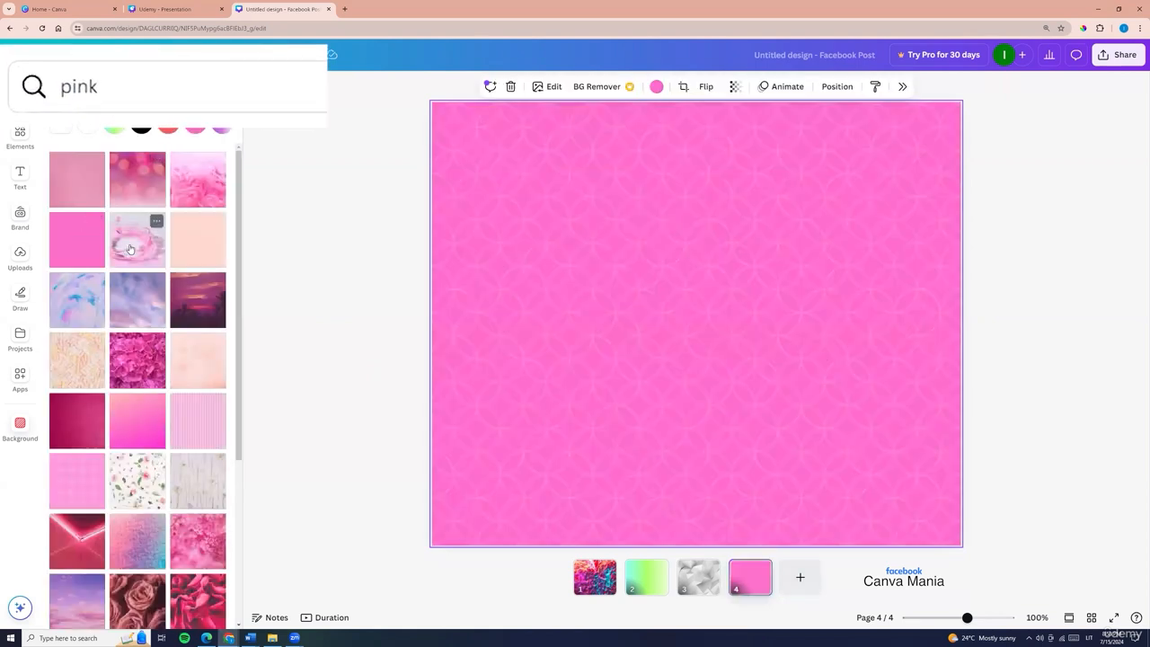
{"action": "scroll", "coordinate": [130, 249], "scroll_direction": "down", "scroll_amount": 5}
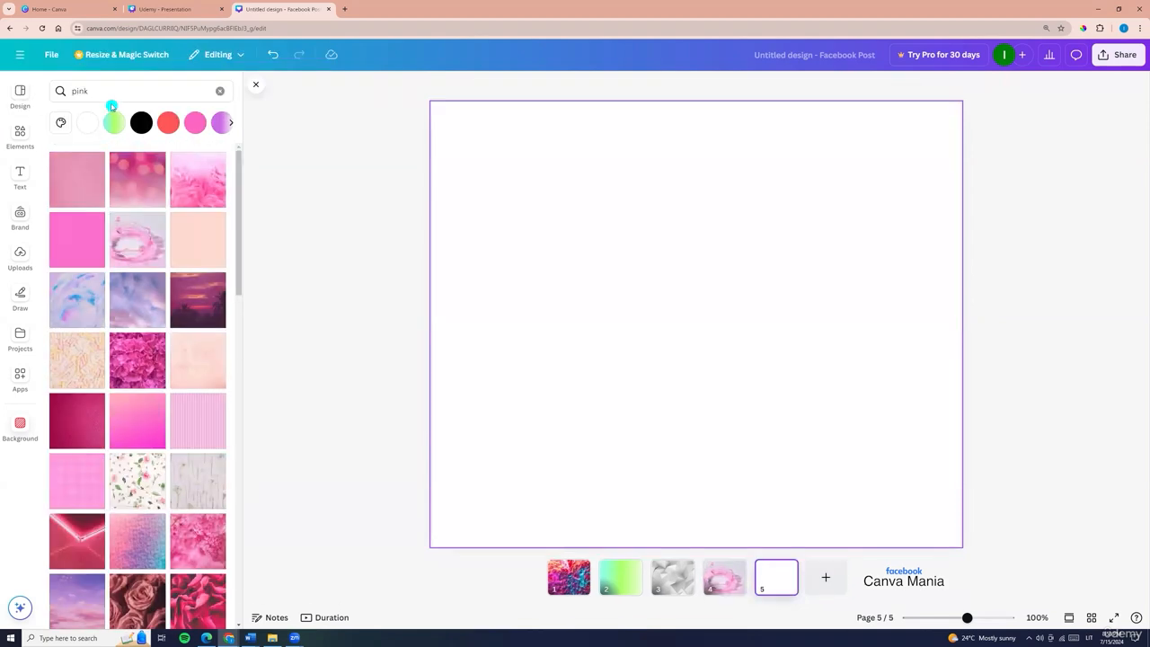
Search backgrounds for "white" and apply the white image with scattered red and orange accents to page 5.
{"action": "left_click", "coordinate": [110, 93]}
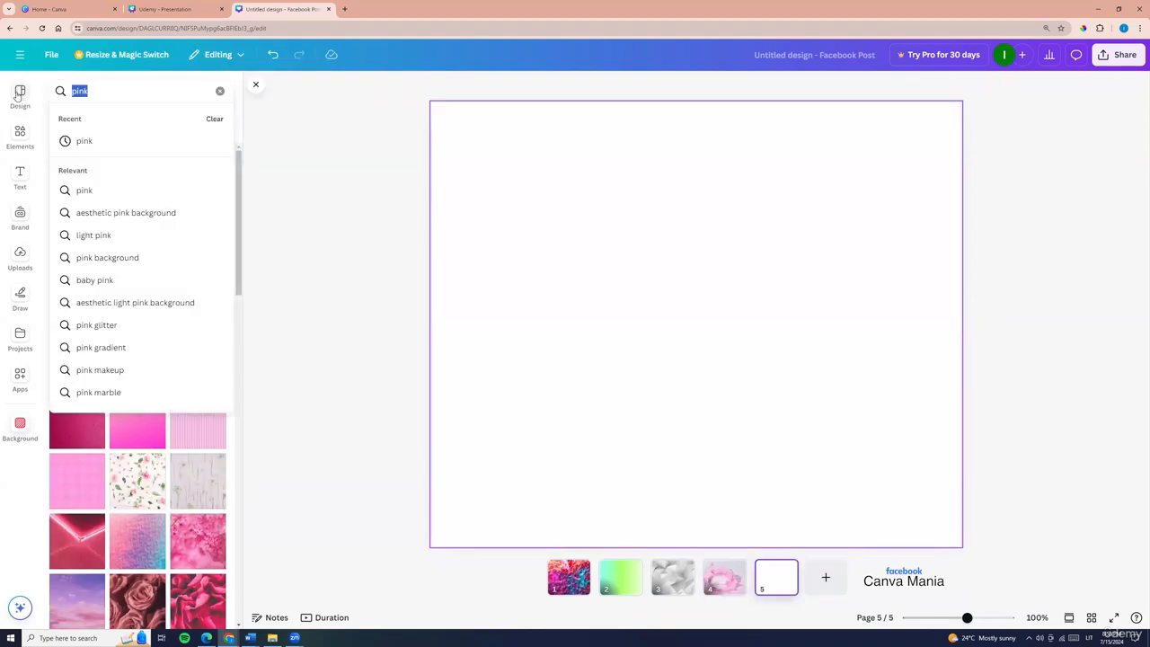
{"action": "type", "text": "white"}
{"action": "key", "text": "Return"}
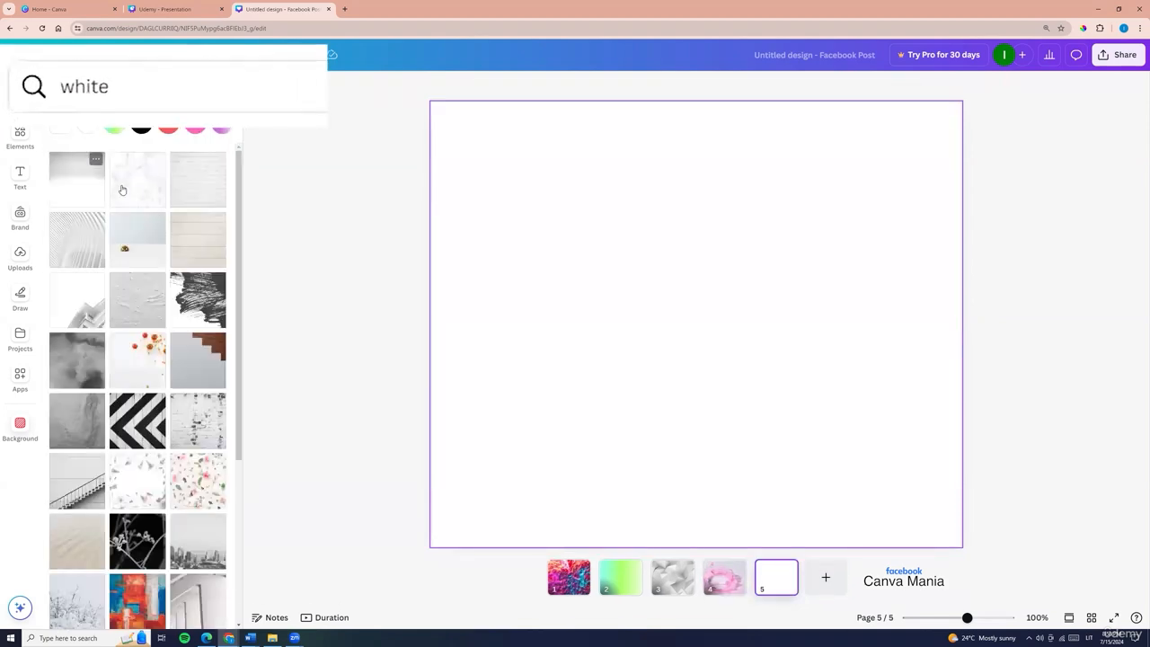
{"action": "left_click", "coordinate": [137, 360]}
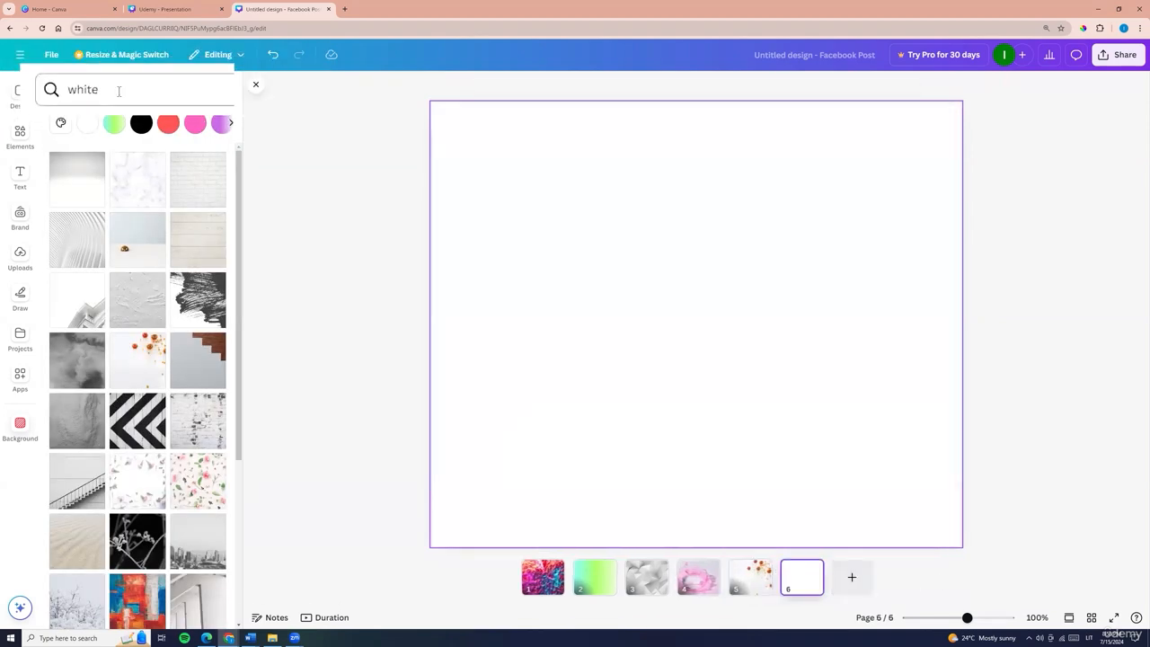
Search backgrounds for "black" and try several results on page 6, including the dark sand and the black-and-white marble.
{"action": "left_click_drag", "start_coordinate": [117, 91], "coordinate": [3, 102]}
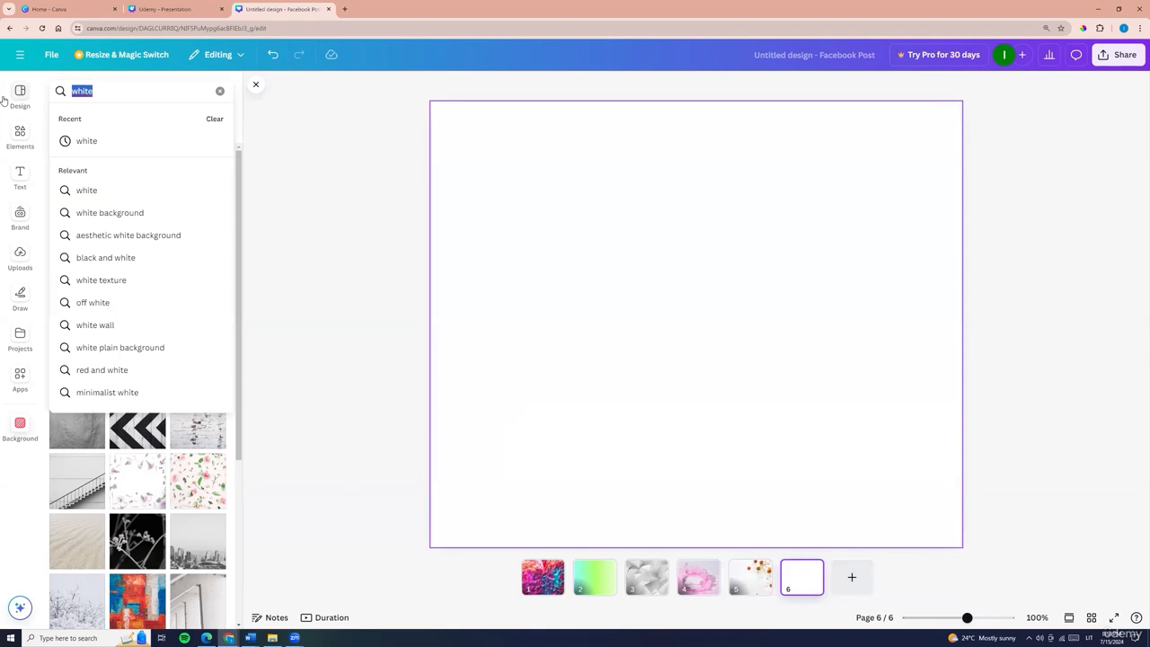
{"action": "type", "text": "black"}
{"action": "key", "text": "Return"}
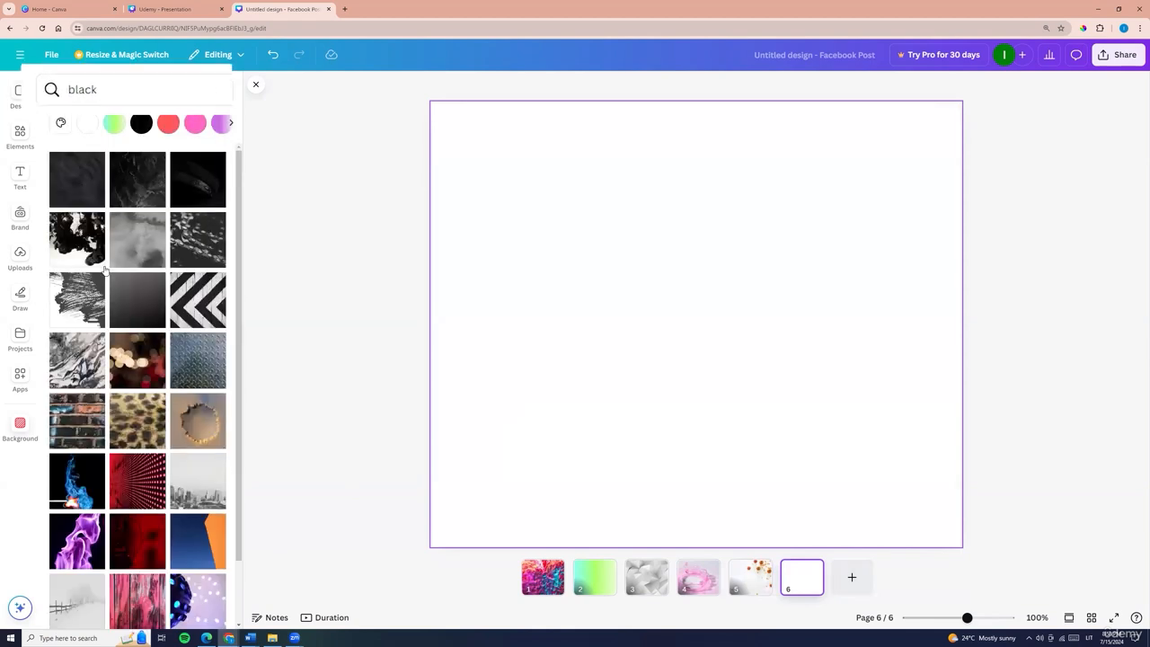
{"action": "left_click", "coordinate": [155, 221]}
{"action": "left_click", "coordinate": [77, 250]}
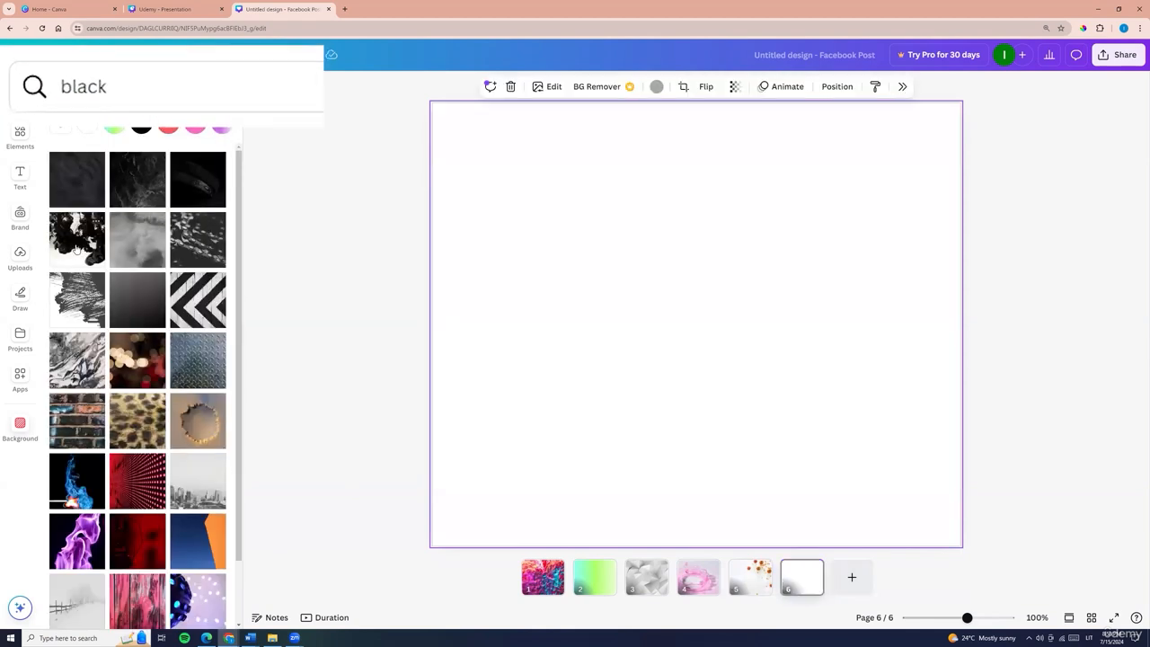
{"action": "left_click", "coordinate": [82, 186]}
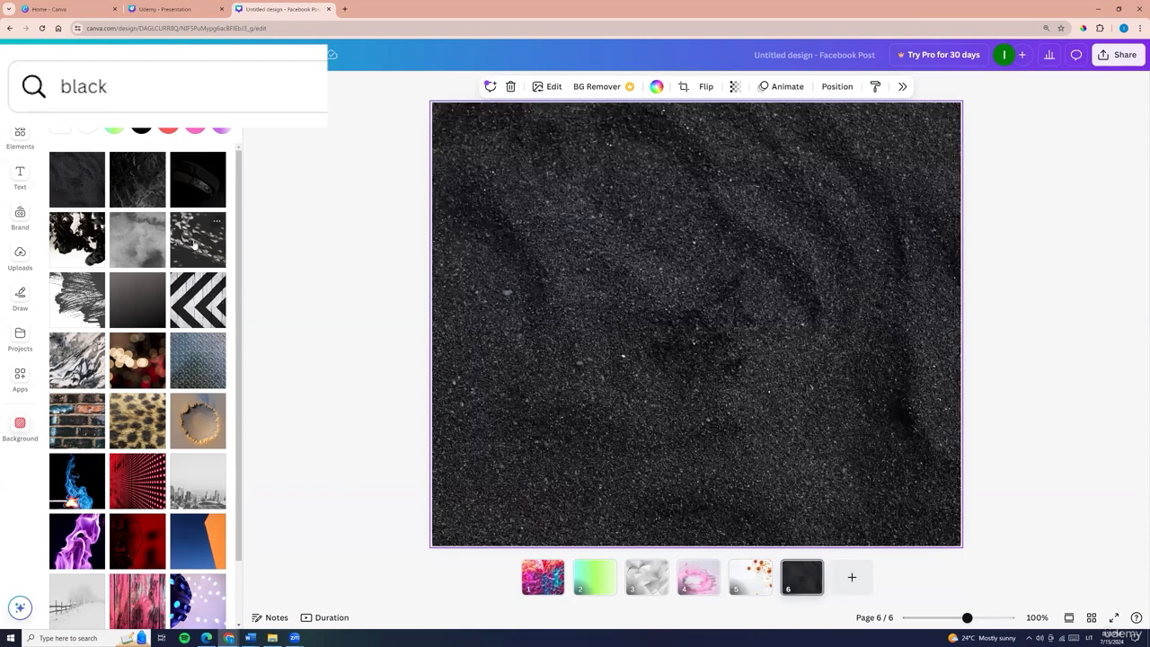
Search backgrounds for "blue" and try the light blue zigzag, blurred blue lights and rippling water images on page 6.
{"action": "left_click_drag", "start_coordinate": [100, 91], "coordinate": [4, 109]}
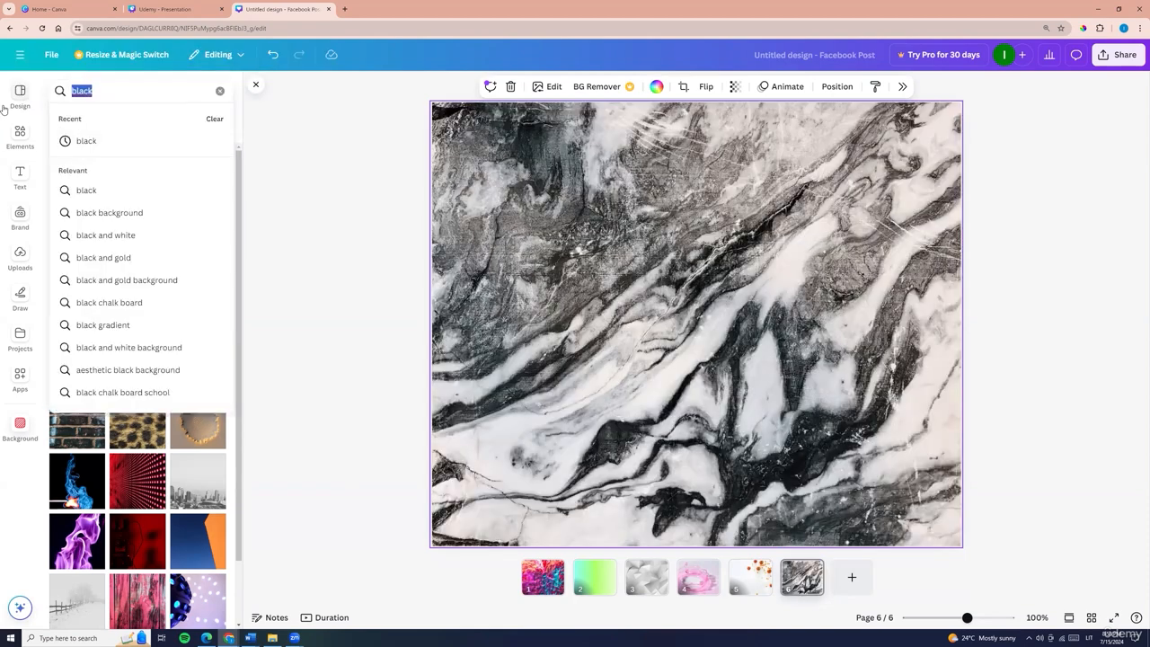
{"action": "type", "text": "bl"}
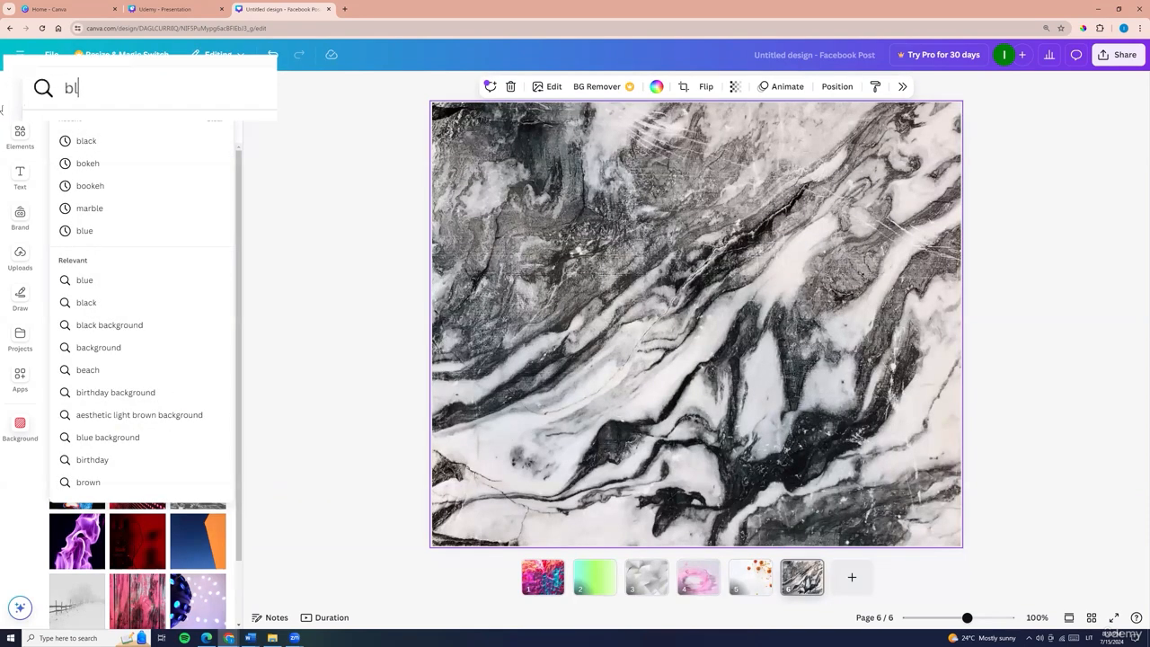
{"action": "left_click", "coordinate": [90, 249]}
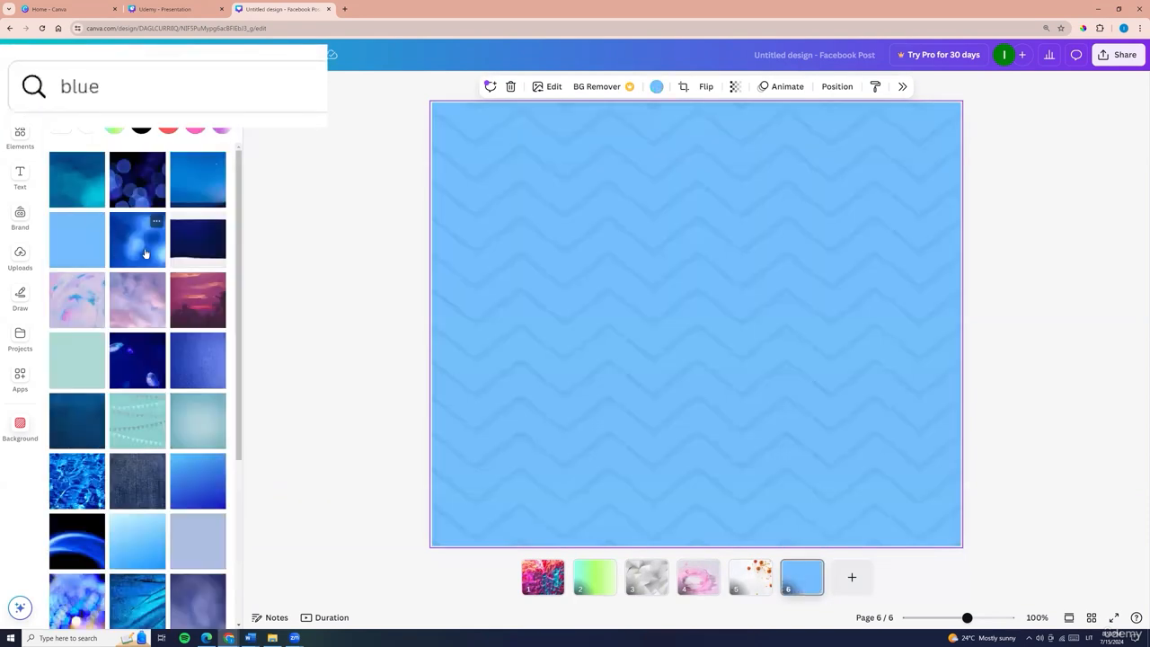
{"action": "left_click", "coordinate": [145, 253]}
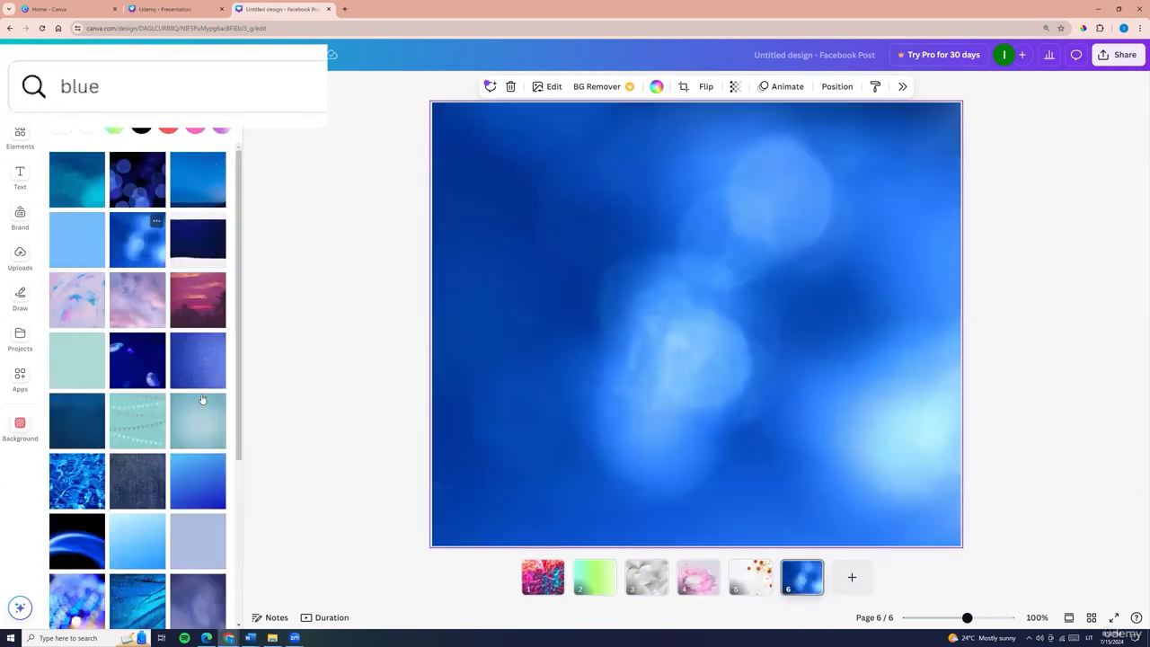
{"action": "left_click", "coordinate": [64, 476]}
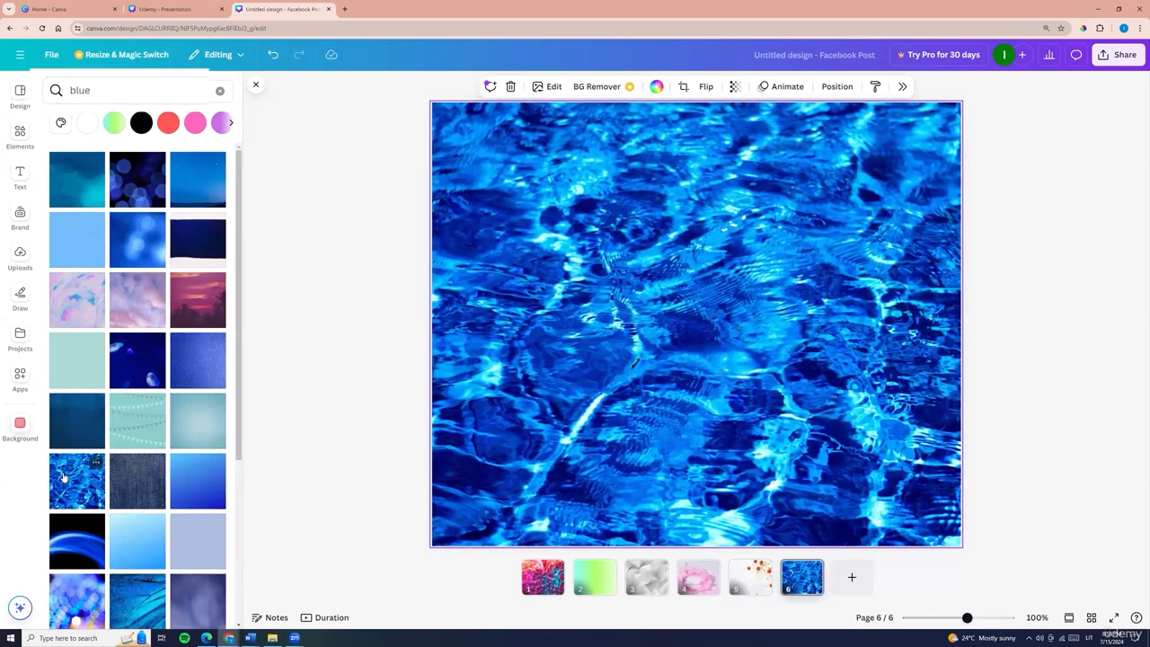
Search backgrounds for "marble" and try results on page 6, ending with the veined blue marble.
{"action": "left_click", "coordinate": [80, 91]}
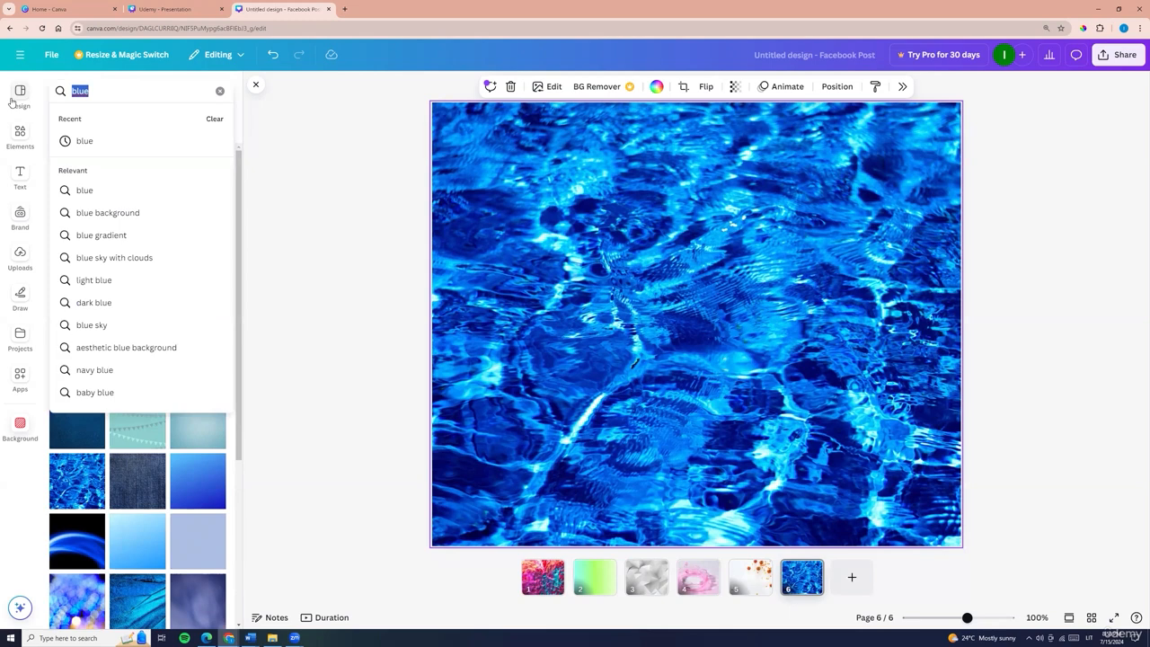
{"action": "type", "text": "marble"}
{"action": "key", "text": "Return"}
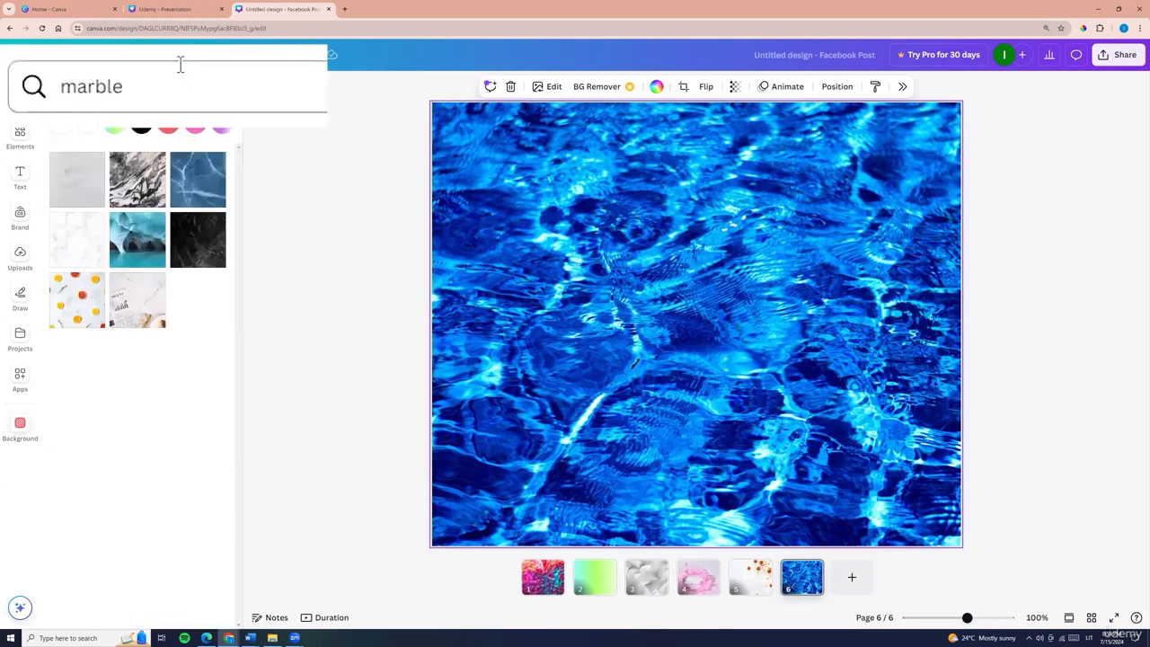
{"action": "left_click", "coordinate": [79, 236]}
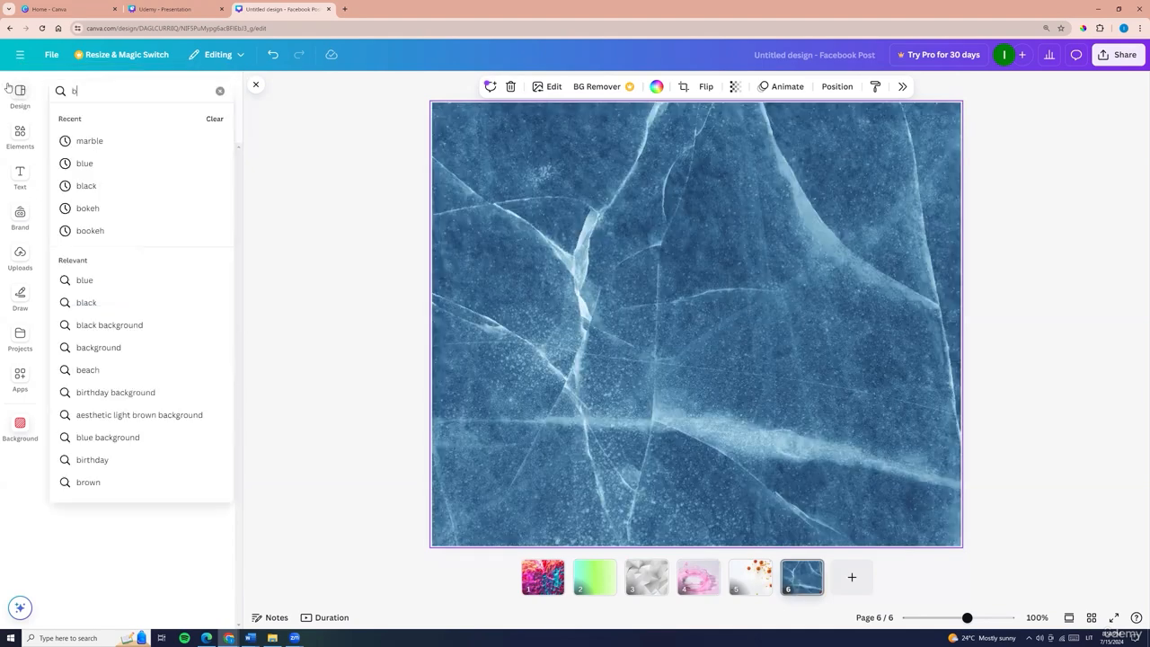
Search backgrounds for "bokeh" and apply the navy image with yellow and orange light circles to page 6.
{"action": "type", "text": "h"}
{"action": "key", "text": "Return"}
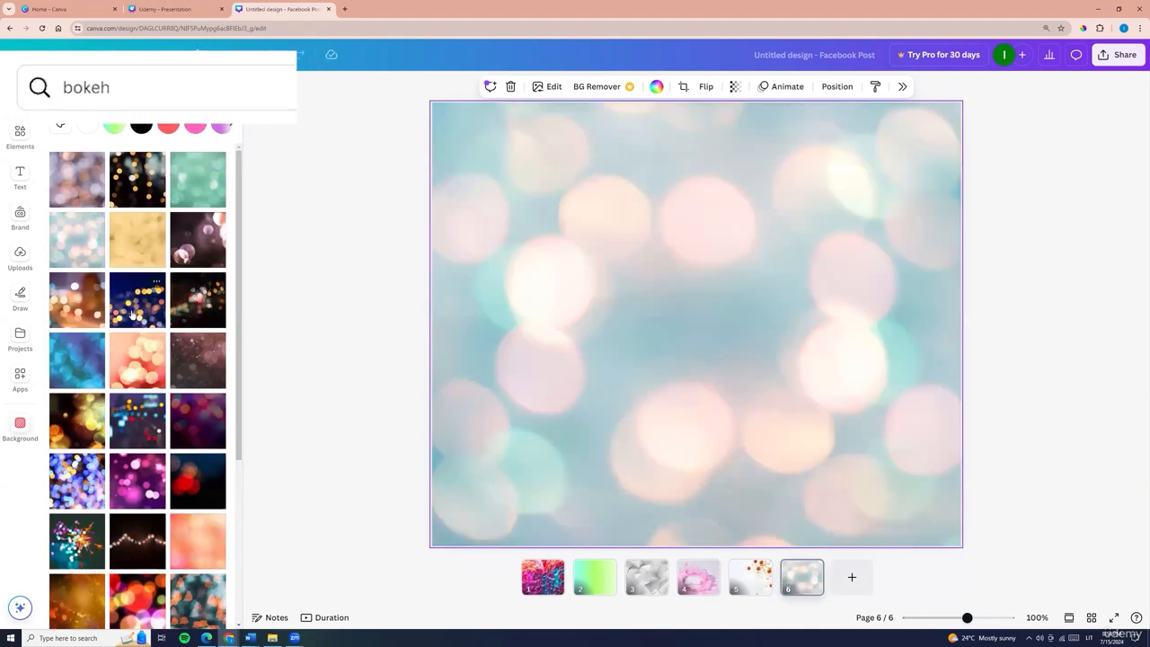
{"action": "left_click", "coordinate": [135, 302]}
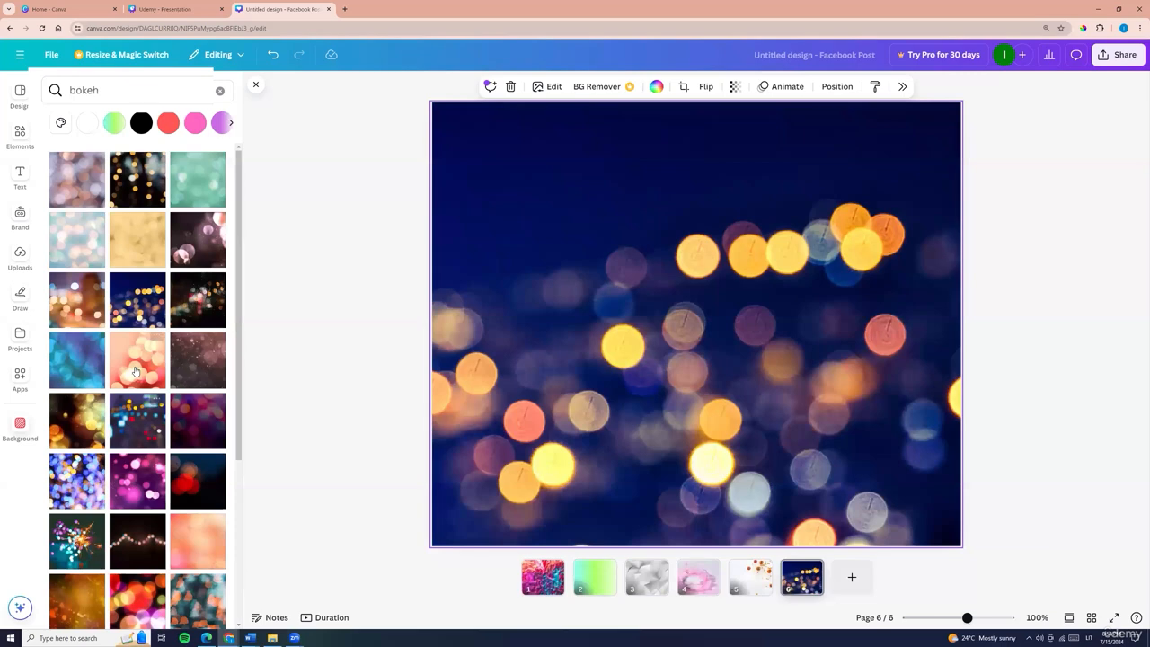
Try the blue and yellow bokeh on page 6, search backgrounds for "lights" and try several results, ending with the red dotted lights.
{"action": "left_click", "coordinate": [78, 487]}
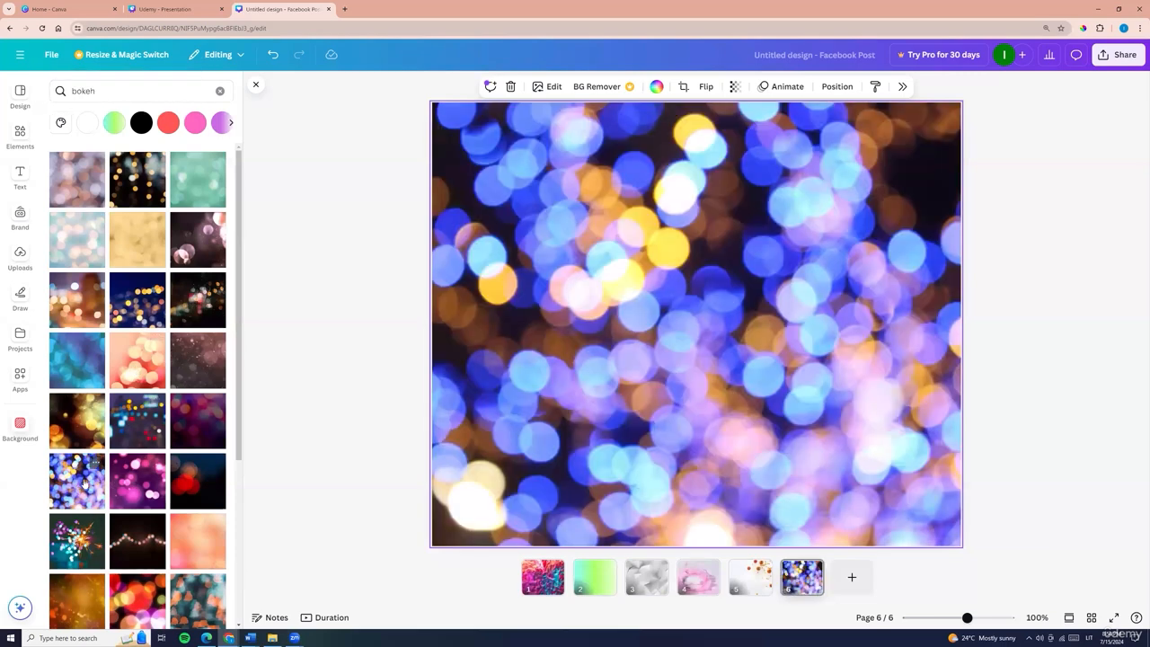
{"action": "left_click", "coordinate": [99, 92]}
{"action": "type", "text": "lights"}
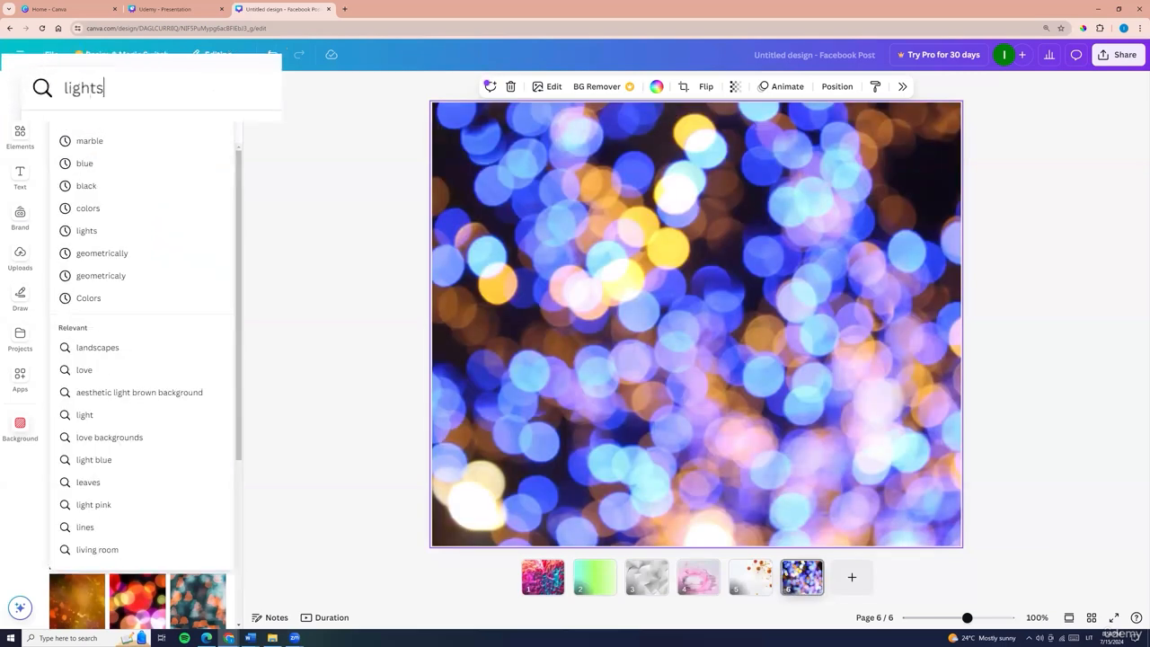
{"action": "key", "text": "Return"}
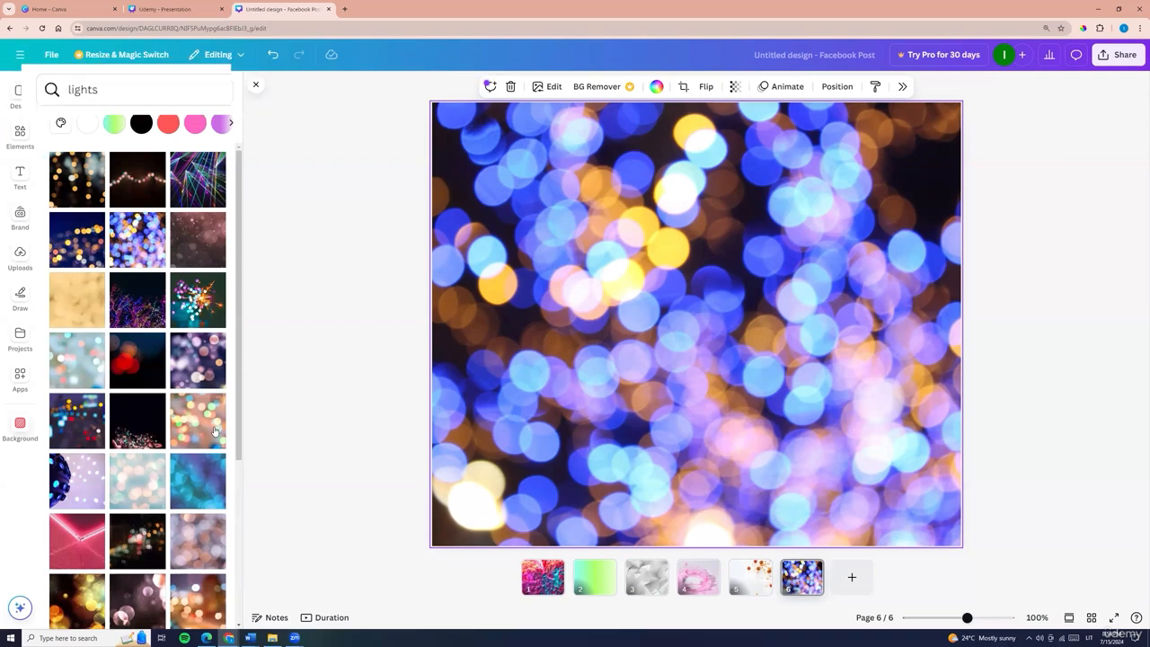
{"action": "left_click", "coordinate": [197, 421]}
{"action": "scroll", "coordinate": [147, 498], "scroll_direction": "down", "scroll_amount": 3}
{"action": "left_click", "coordinate": [75, 288]}
{"action": "left_click", "coordinate": [146, 467]}
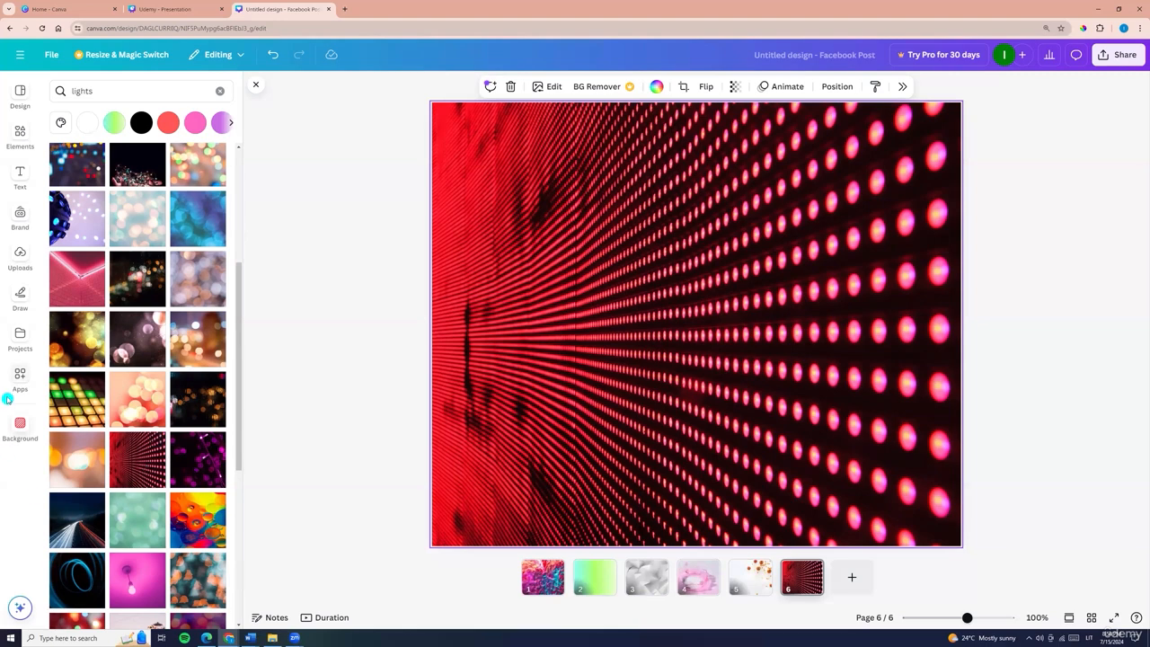
Add page 7 and insert the orange photo with daisies from the Photos app.
{"action": "left_click", "coordinate": [851, 578]}
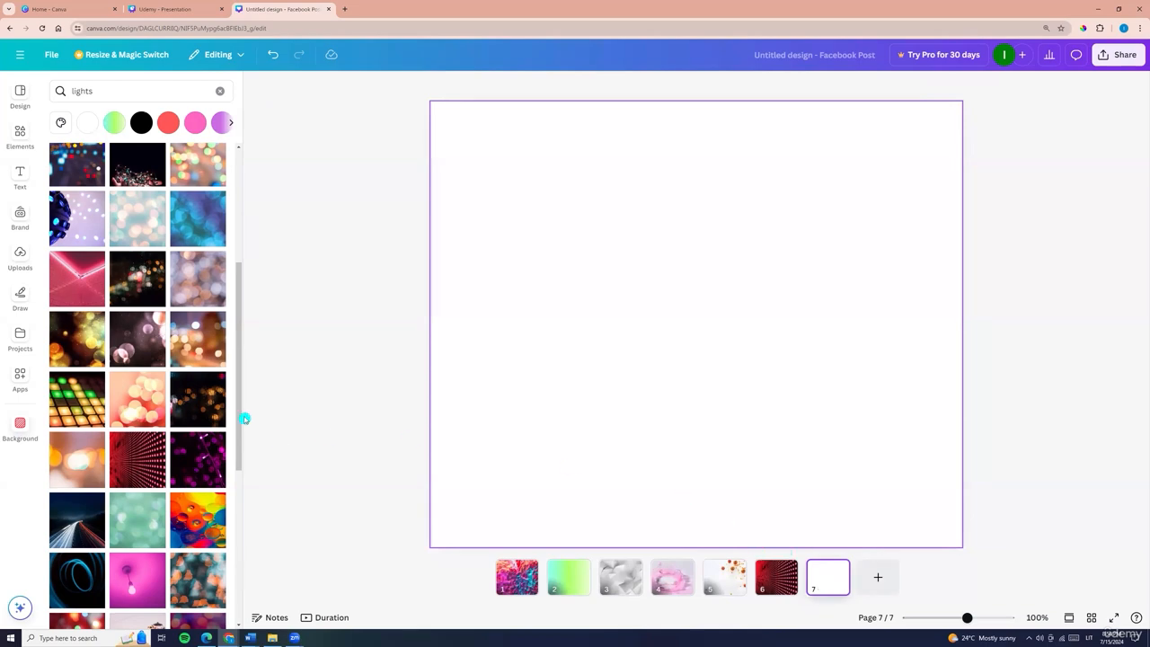
{"action": "left_click", "coordinate": [21, 376]}
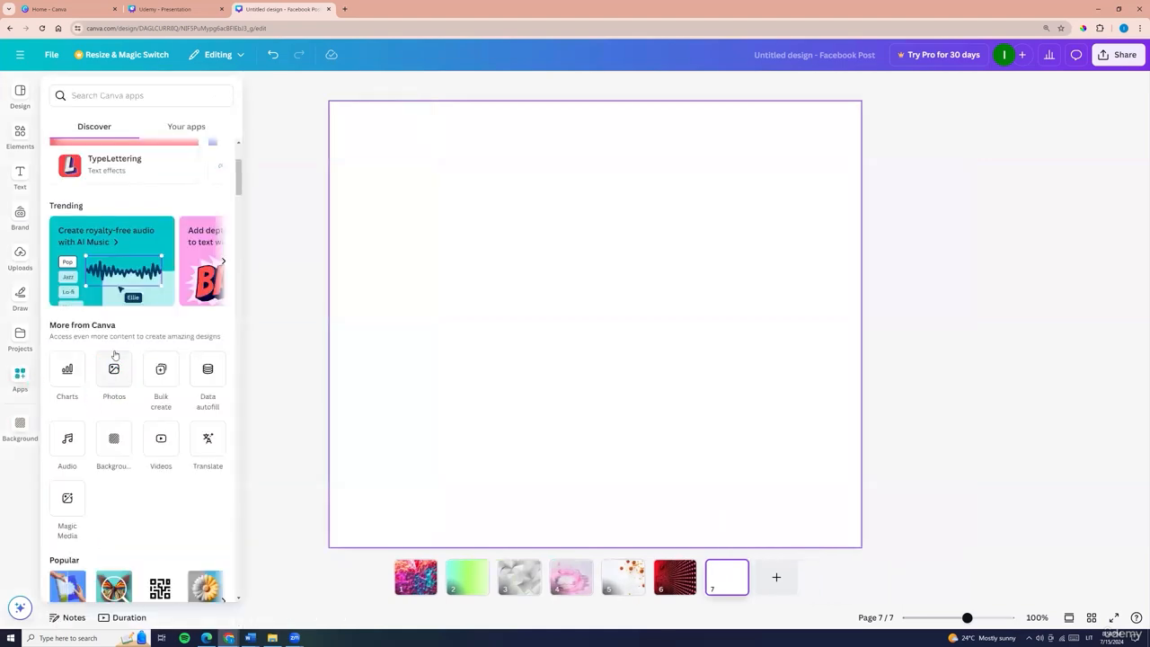
{"action": "left_click", "coordinate": [114, 373]}
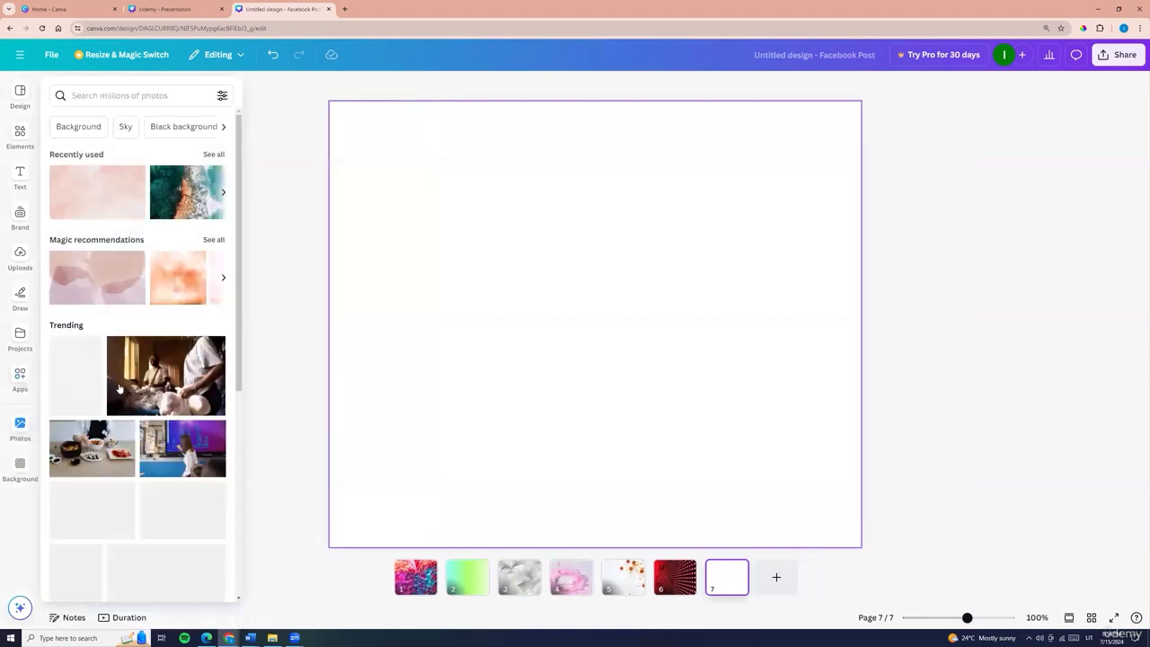
{"action": "scroll", "coordinate": [119, 388], "scroll_direction": "down", "scroll_amount": 5}
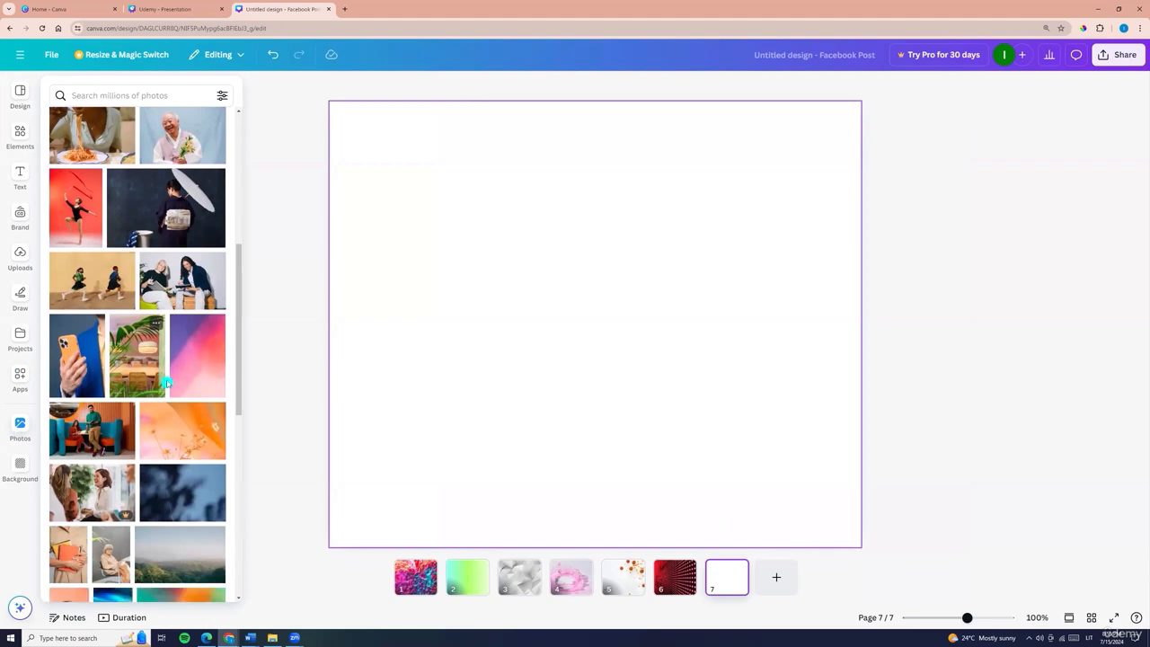
{"action": "left_click", "coordinate": [191, 437]}
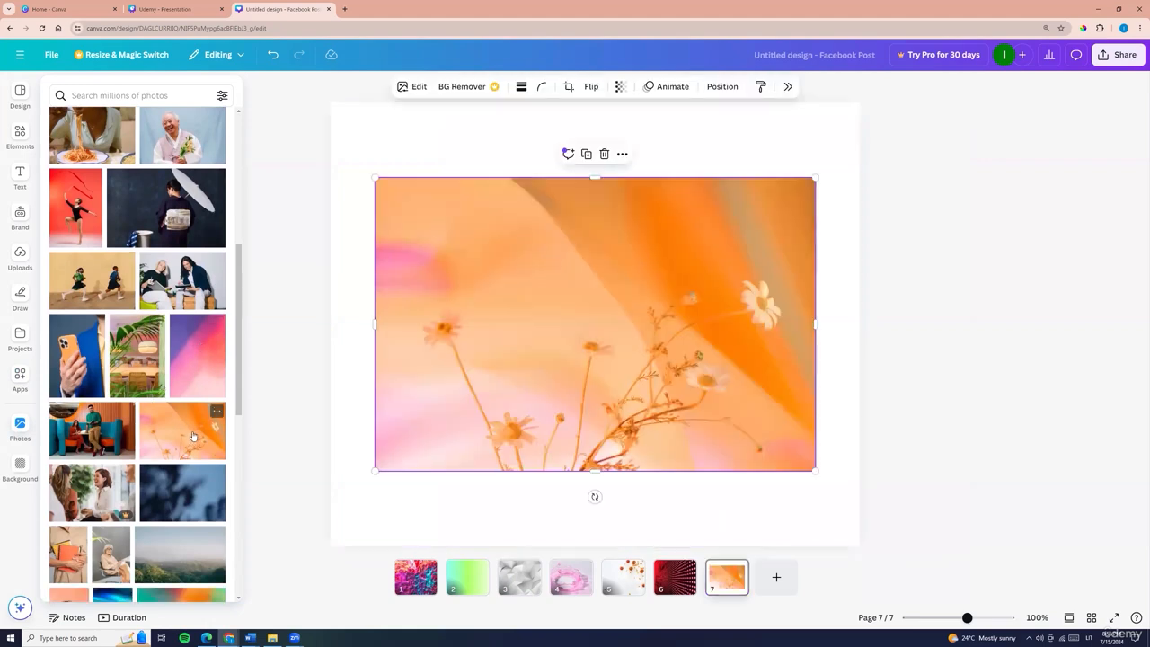
Make the orange daisy photo the background of page 7 and shift it leftward within its crop to show the white daisy.
{"action": "left_click", "coordinate": [628, 246]}
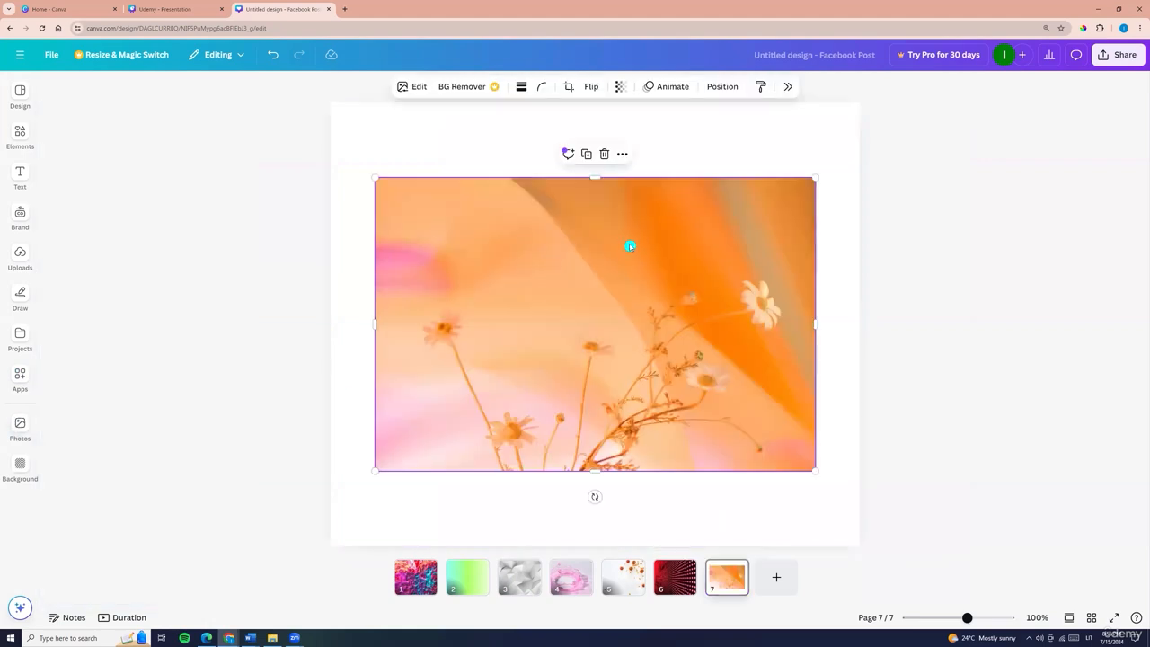
{"action": "right_click", "coordinate": [628, 246]}
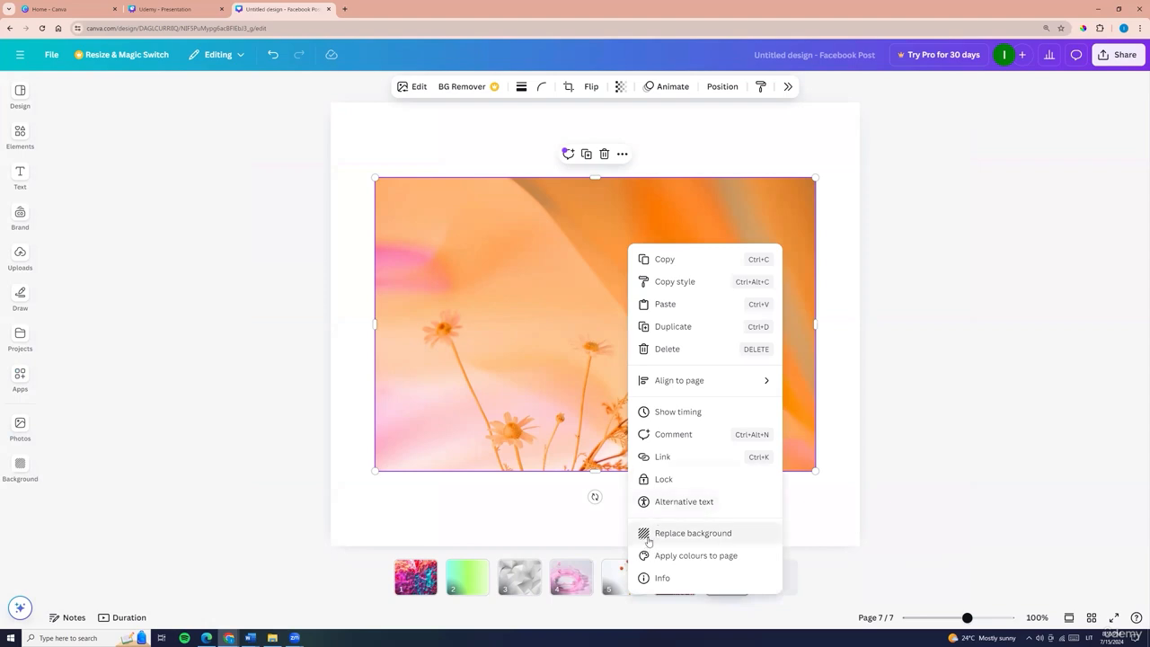
{"action": "left_click", "coordinate": [685, 535]}
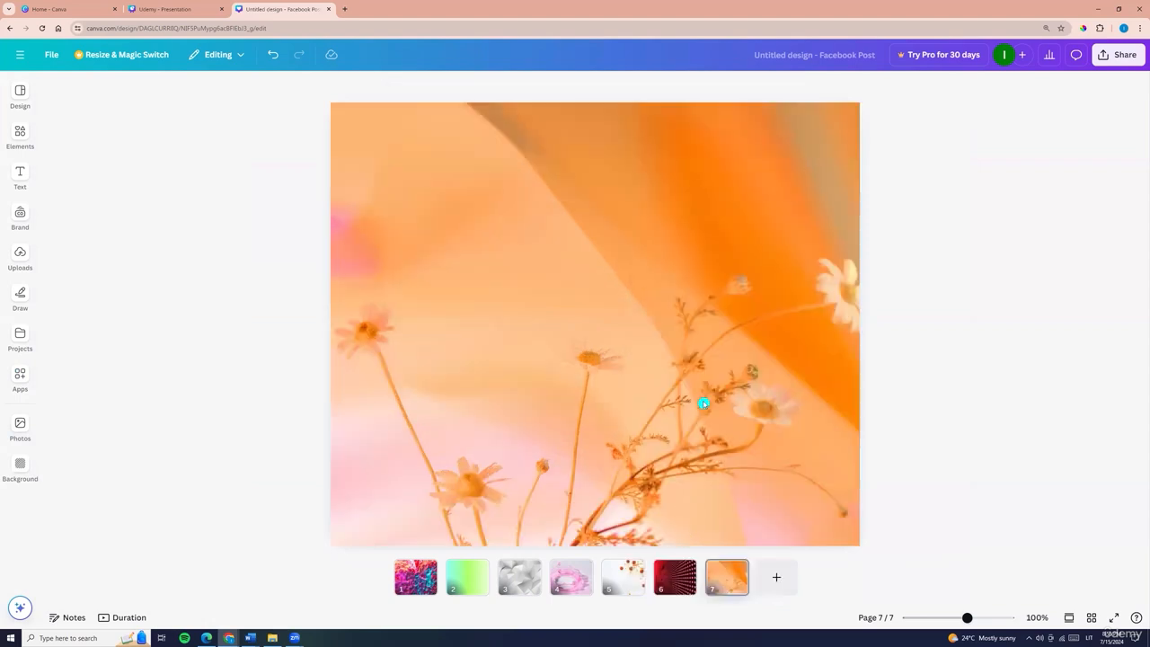
{"action": "double_click", "coordinate": [609, 324]}
{"action": "left_click_drag", "start_coordinate": [621, 323], "coordinate": [519, 288]}
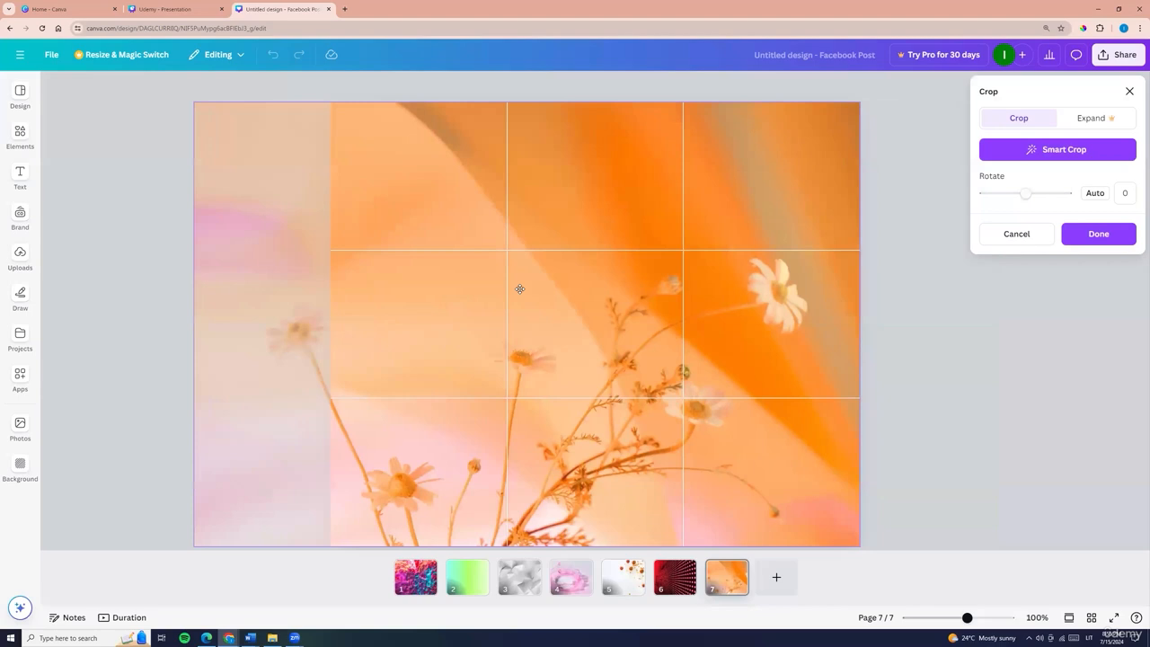
{"action": "left_click", "coordinate": [108, 261]}
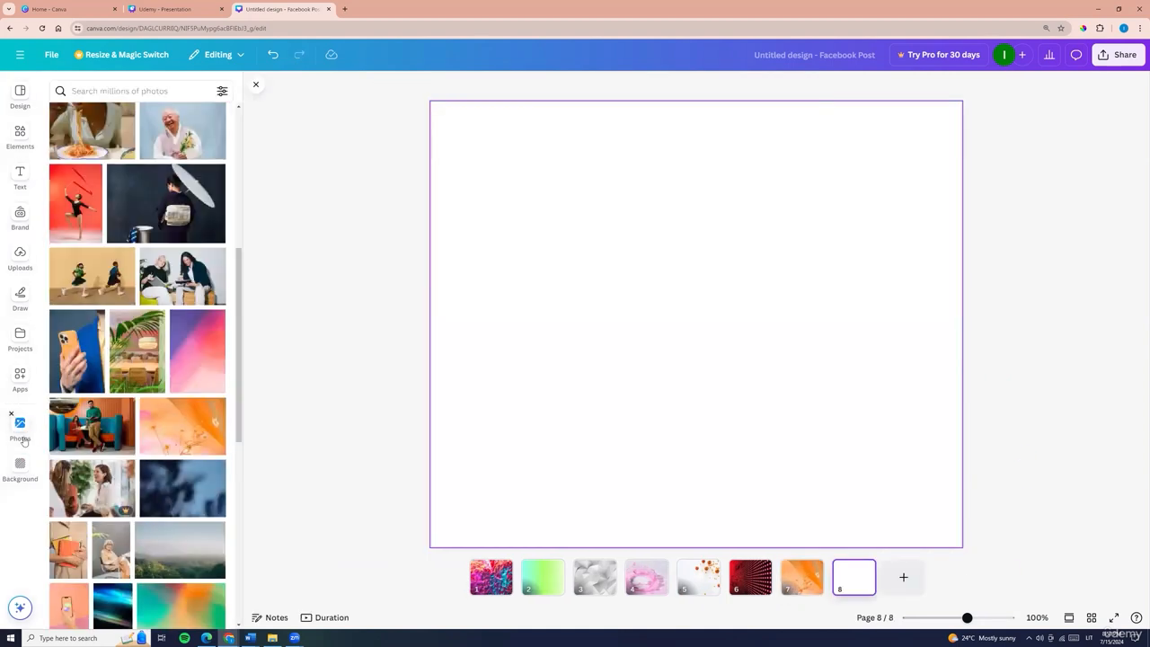
Search the photos for "gradient" to find a background for page 8.
{"action": "left_click", "coordinate": [122, 90]}
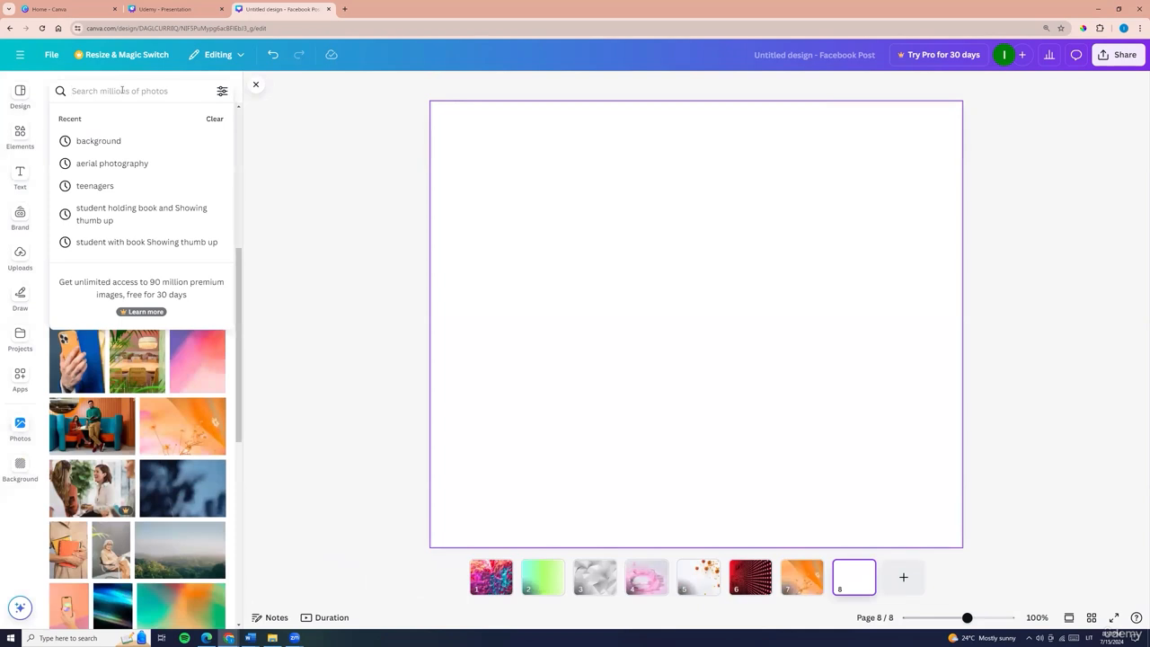
{"action": "type", "text": "gr"}
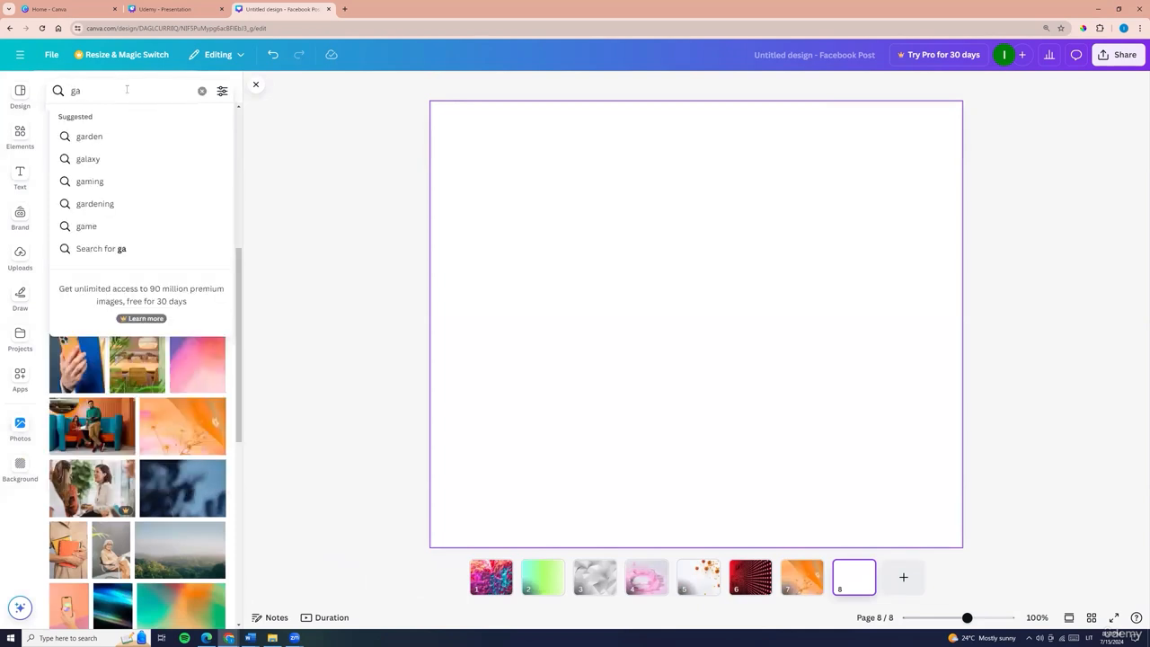
{"action": "type", "text": "adien"}
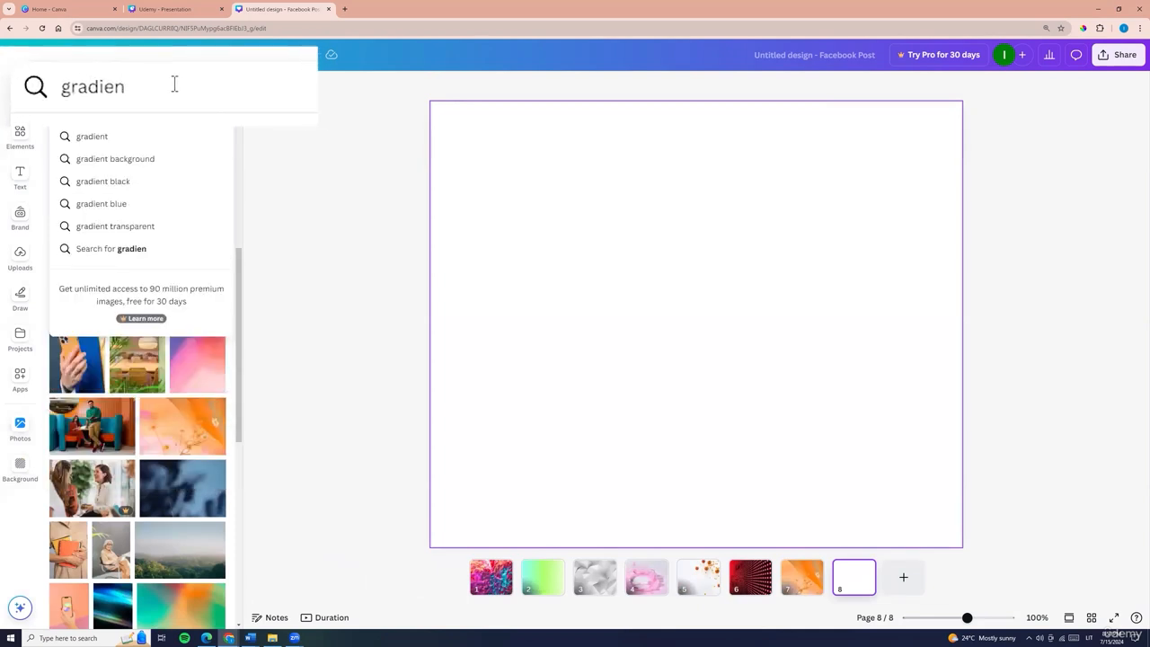
{"action": "type", "text": "t"}
{"action": "key", "text": "Return"}
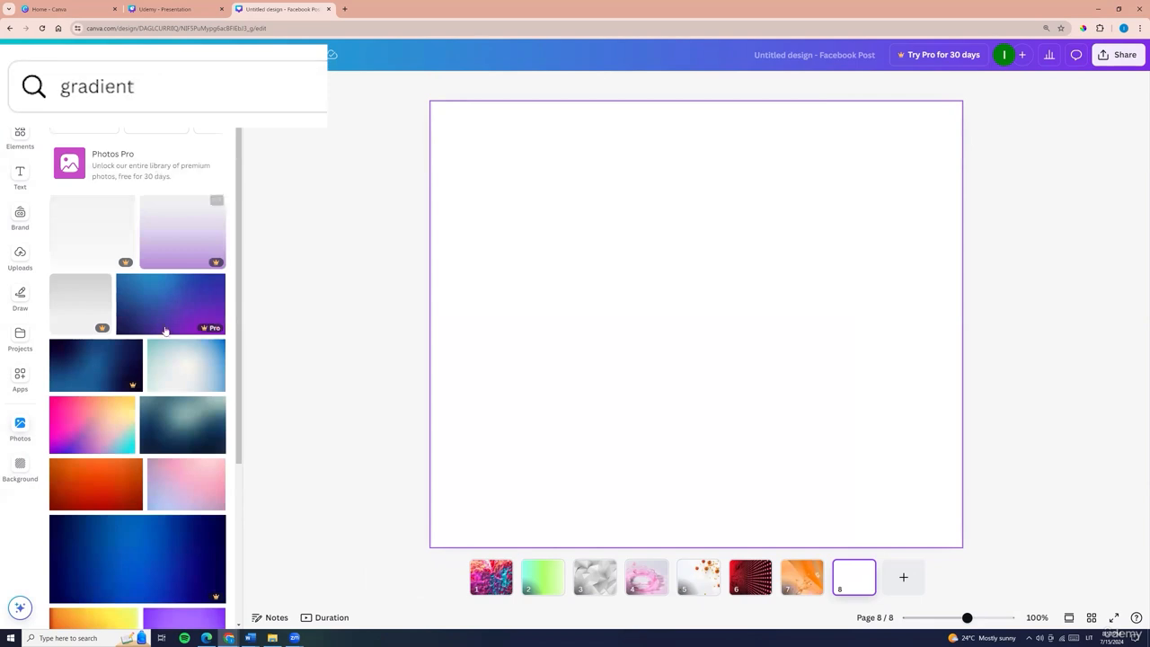
Insert the pink, yellow and turquoise gradient photo on page 8 and make it the page background.
{"action": "scroll", "coordinate": [153, 355], "scroll_direction": "down", "scroll_amount": 2}
{"action": "scroll", "coordinate": [152, 355], "scroll_direction": "down", "scroll_amount": 1}
{"action": "scroll", "coordinate": [135, 359], "scroll_direction": "up", "scroll_amount": 2}
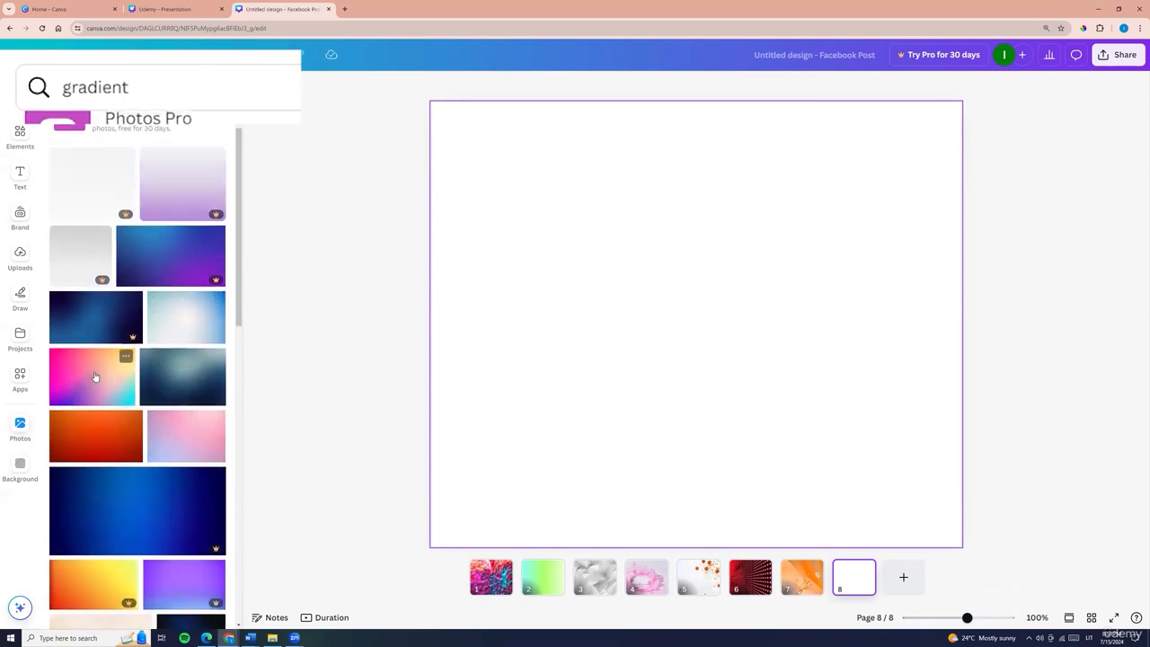
{"action": "left_click", "coordinate": [95, 372]}
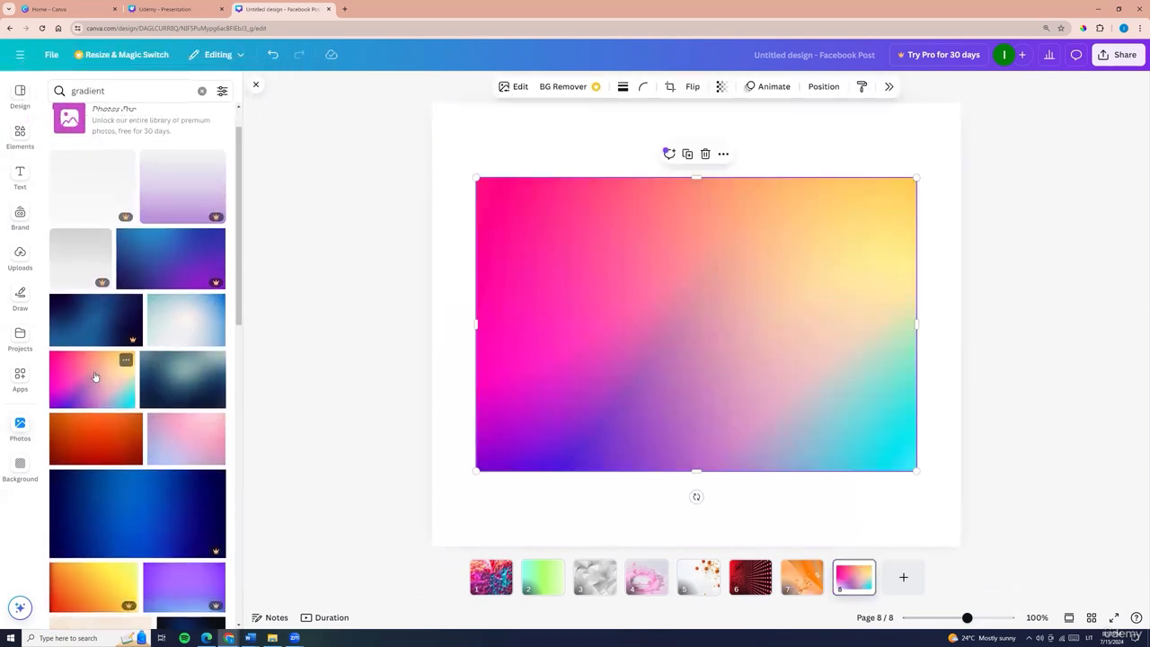
{"action": "scroll", "coordinate": [94, 372], "scroll_direction": "up", "scroll_amount": 1}
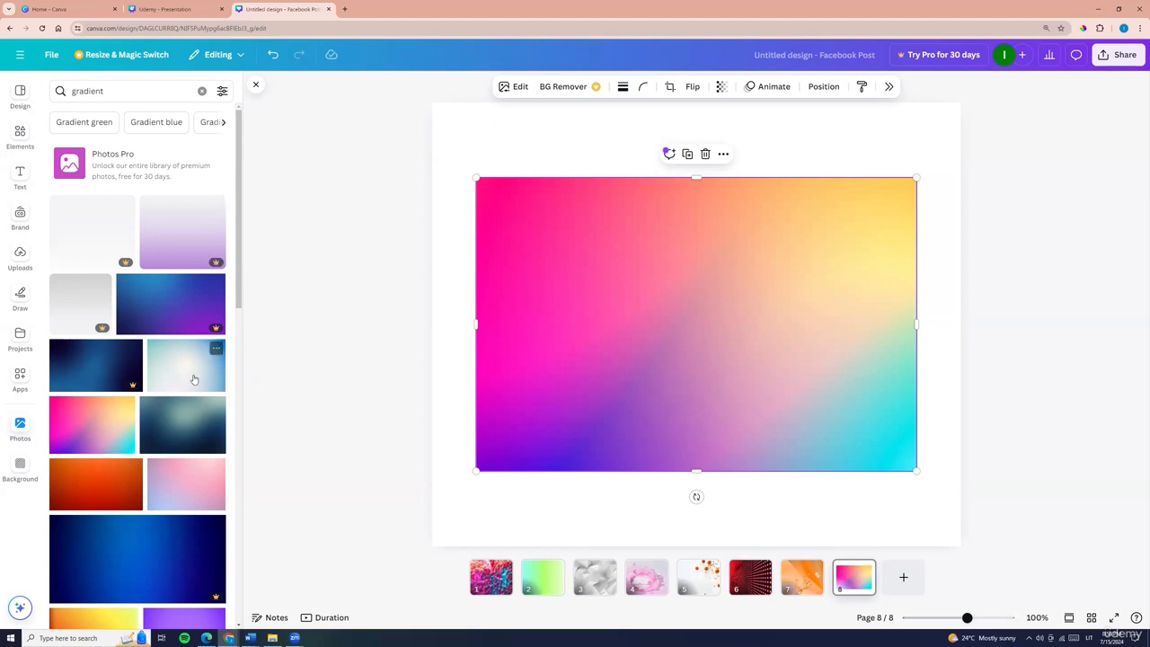
{"action": "right_click", "coordinate": [617, 326]}
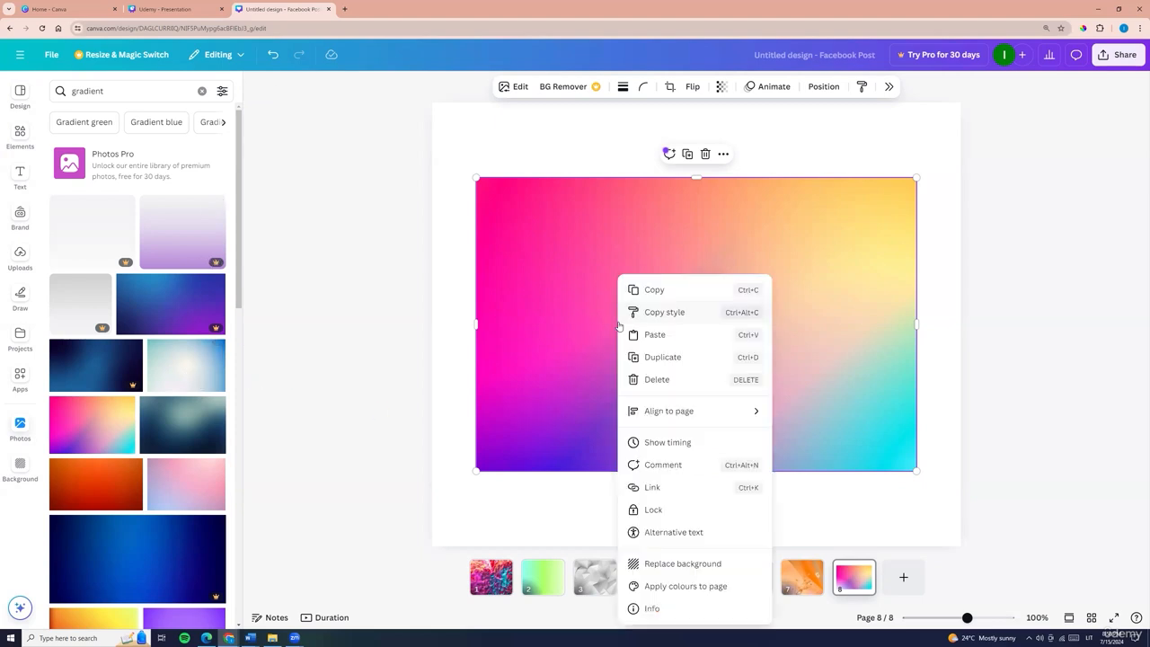
{"action": "left_click", "coordinate": [654, 563]}
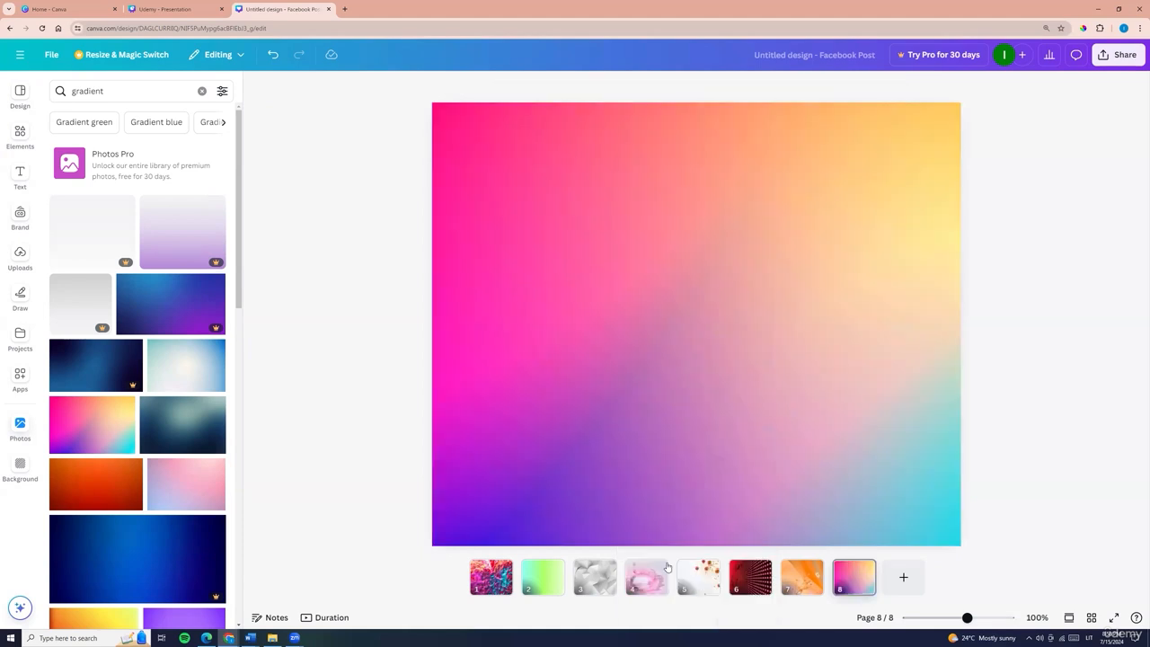
Add page 9 and set the pastel pink, lilac and light blue gradient photo as its background.
{"action": "left_click", "coordinate": [905, 578]}
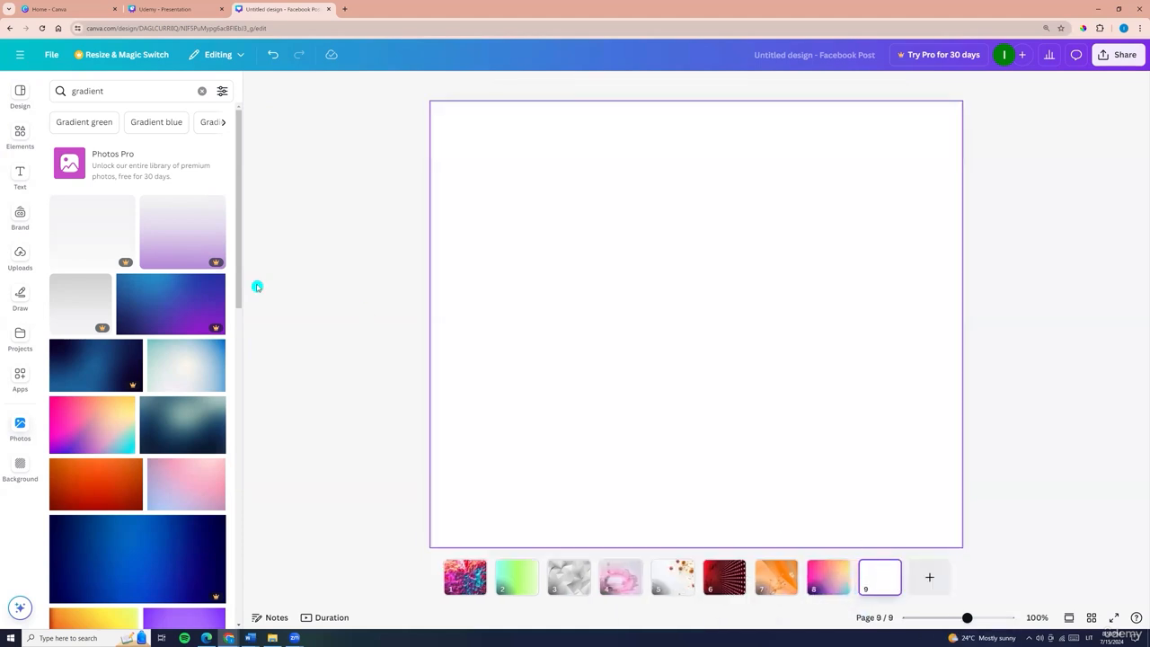
{"action": "scroll", "coordinate": [122, 302], "scroll_direction": "down", "scroll_amount": 3}
{"action": "scroll", "coordinate": [122, 302], "scroll_direction": "down", "scroll_amount": 3}
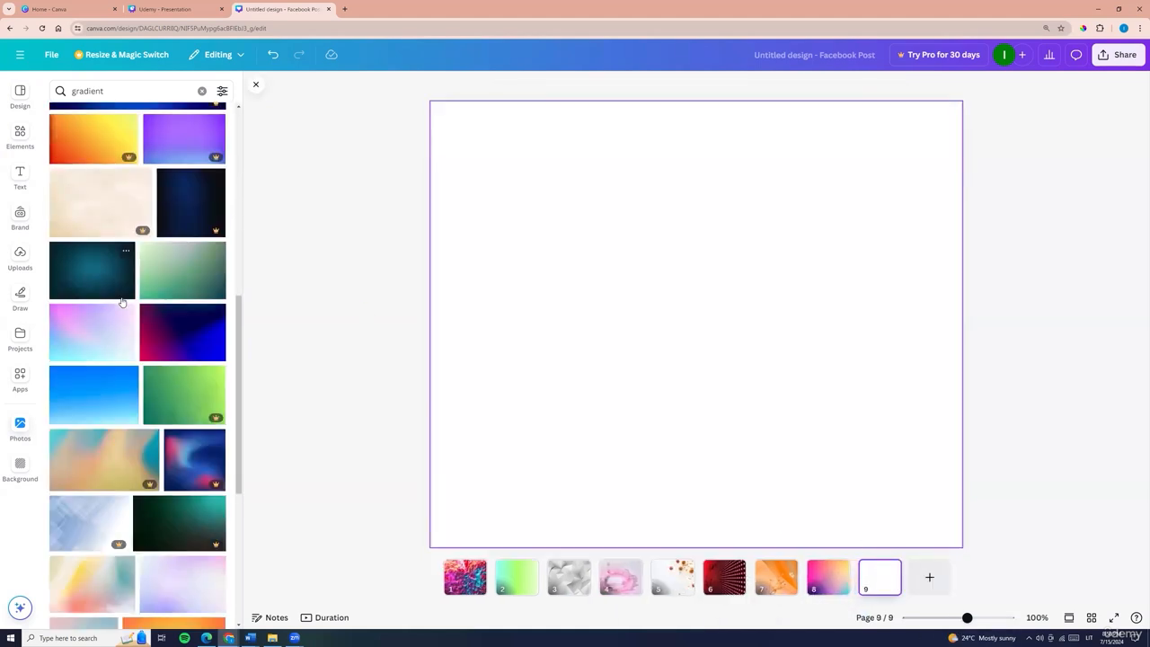
{"action": "left_click", "coordinate": [107, 333]}
{"action": "right_click", "coordinate": [589, 357]}
{"action": "left_click", "coordinate": [654, 565]}
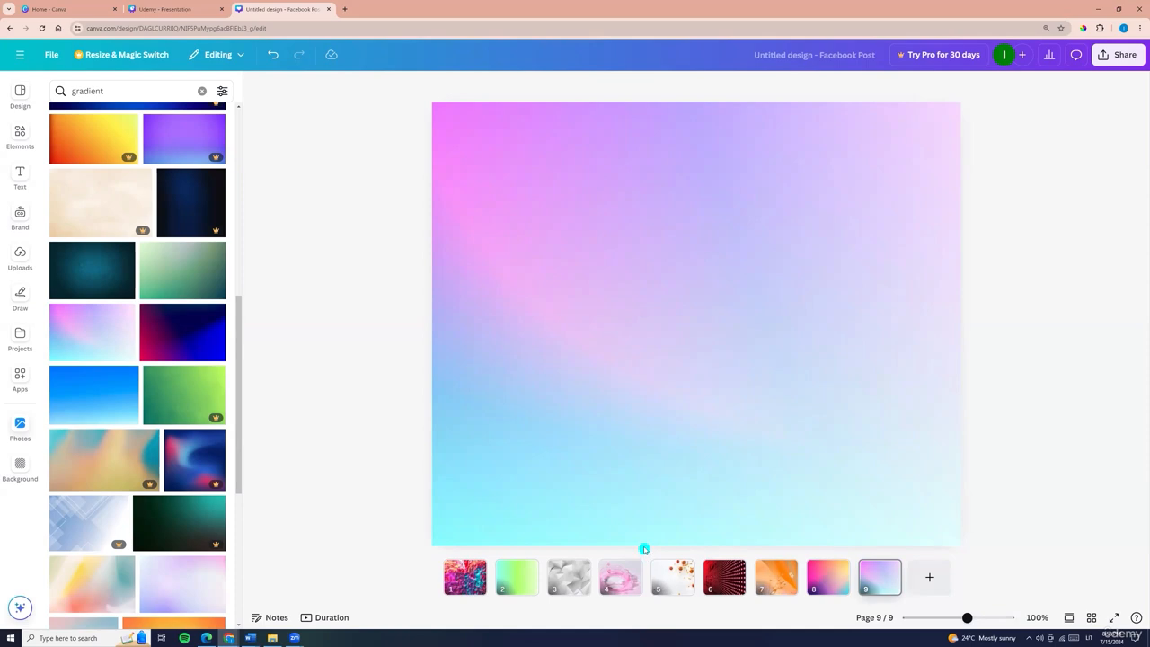
Replace the photo search term with "background" and run the search.
{"action": "left_click", "coordinate": [91, 86]}
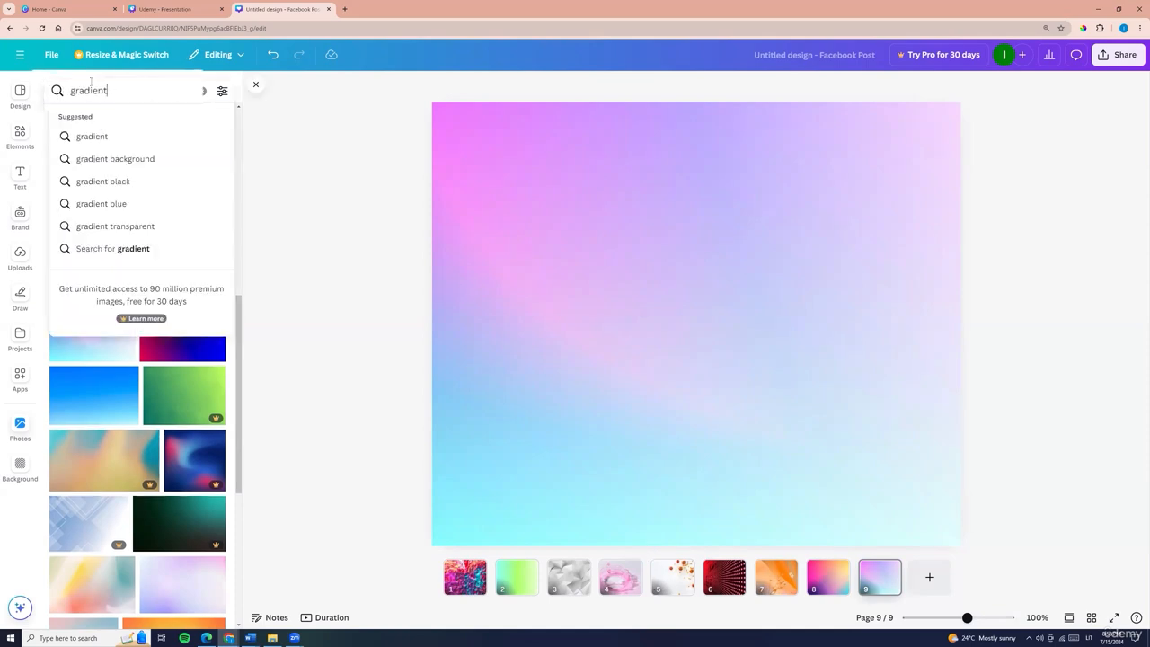
{"action": "double_click", "coordinate": [91, 87]}
{"action": "type", "text": "Bac"}
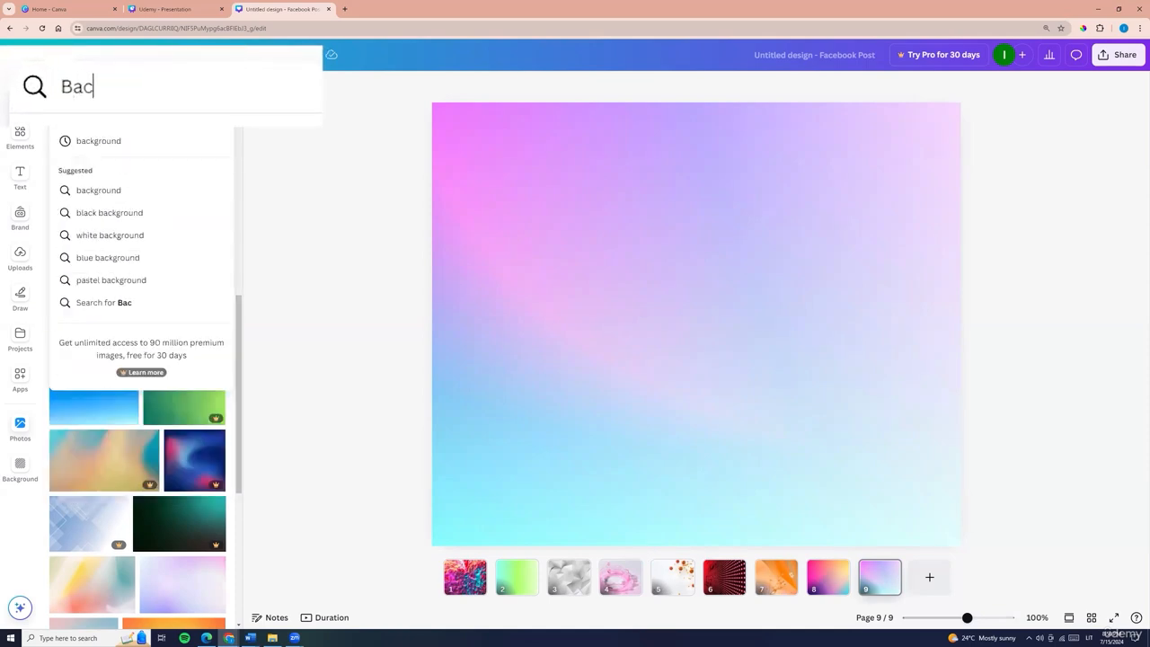
{"action": "type", "text": "kgrie"}
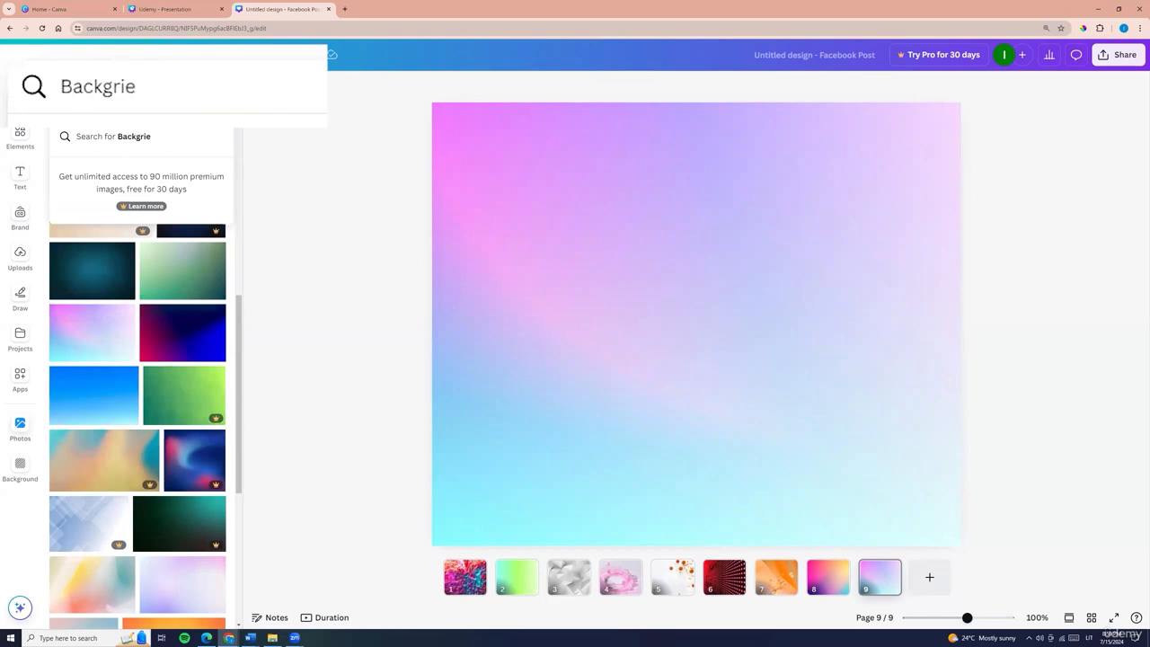
{"action": "key", "text": "BackSpace"}
{"action": "key", "text": "BackSpace"}
{"action": "left_click", "coordinate": [128, 142]}
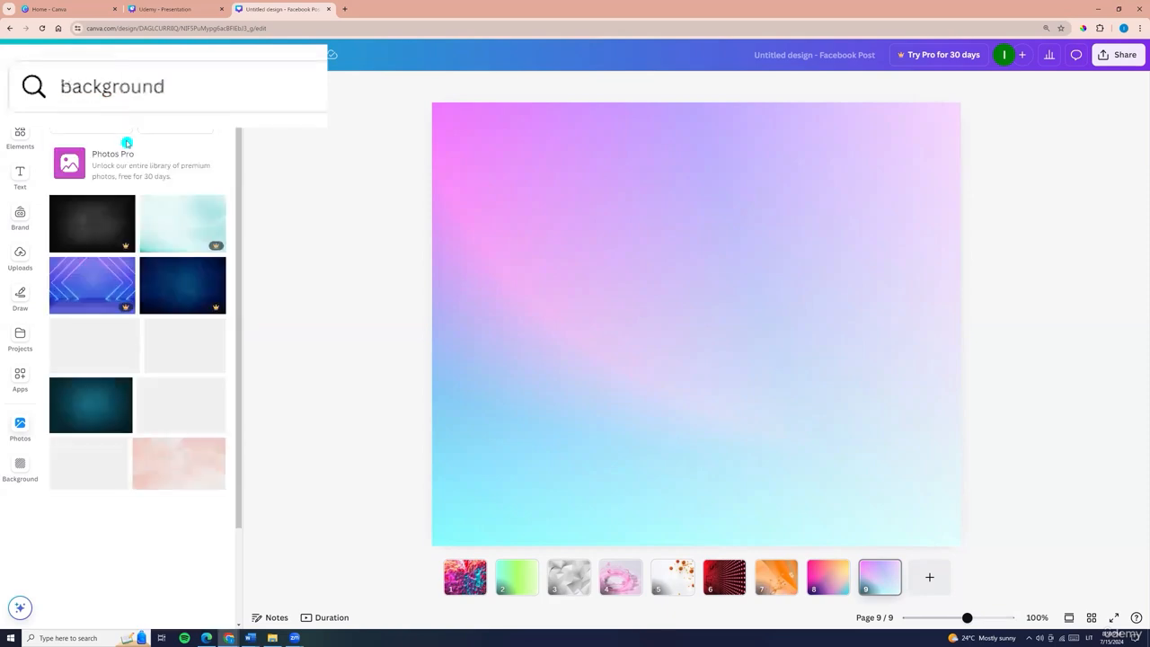
Try photos as the background of page 9, including the purple stage with spotlights, ending with the orange polygon pattern.
{"action": "scroll", "coordinate": [198, 310], "scroll_direction": "down", "scroll_amount": 2}
{"action": "left_click", "coordinate": [180, 303]}
{"action": "right_click", "coordinate": [664, 329]}
{"action": "left_click", "coordinate": [719, 539]}
{"action": "scroll", "coordinate": [107, 296], "scroll_direction": "down", "scroll_amount": 3}
{"action": "left_click", "coordinate": [94, 284]}
{"action": "right_click", "coordinate": [565, 338]}
{"action": "scroll", "coordinate": [126, 340], "scroll_direction": "down", "scroll_amount": 3}
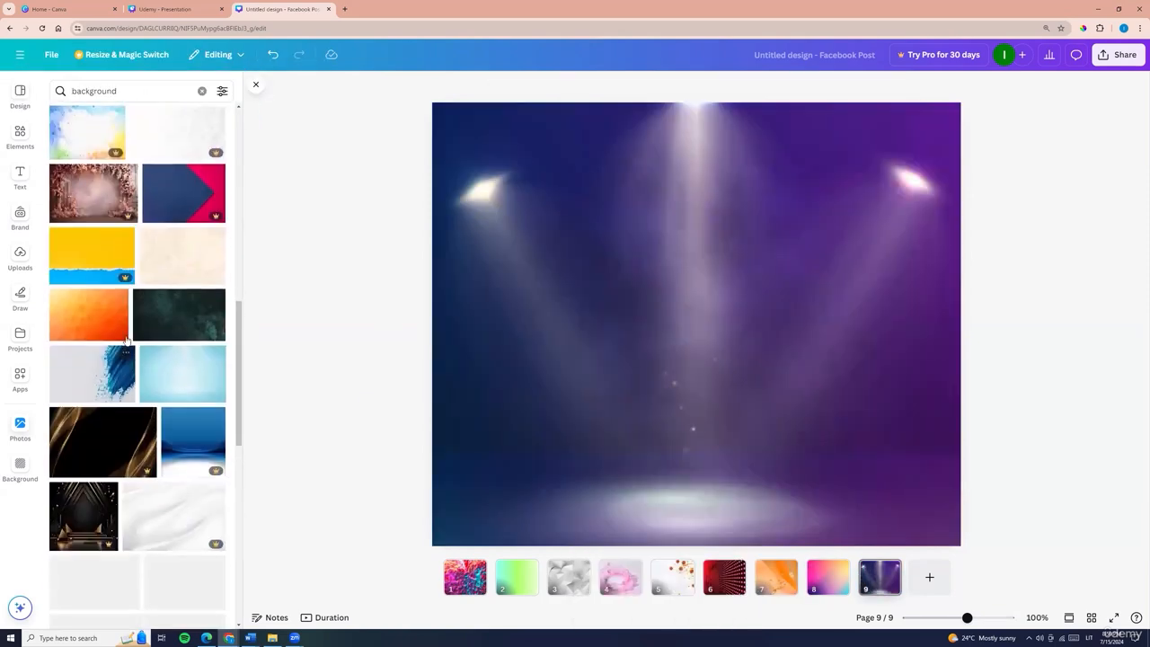
{"action": "left_click", "coordinate": [124, 334]}
Change the photo search term to "pink background" and run the search.
{"action": "left_click", "coordinate": [117, 93]}
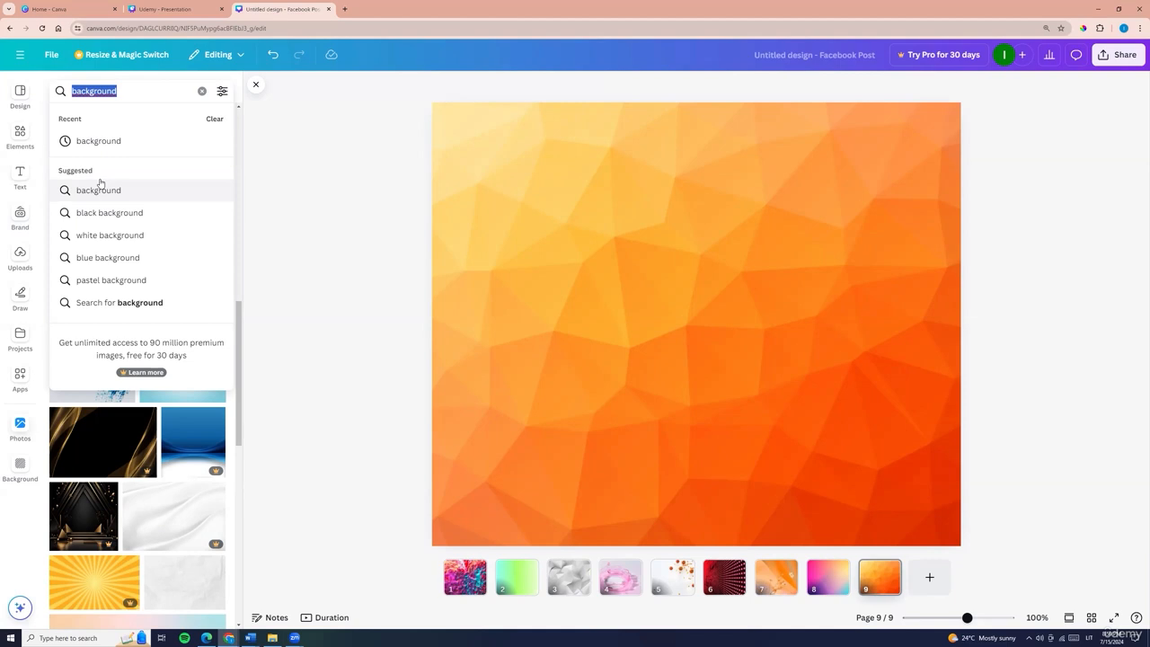
{"action": "left_click", "coordinate": [74, 91]}
{"action": "type", "text": "pink"}
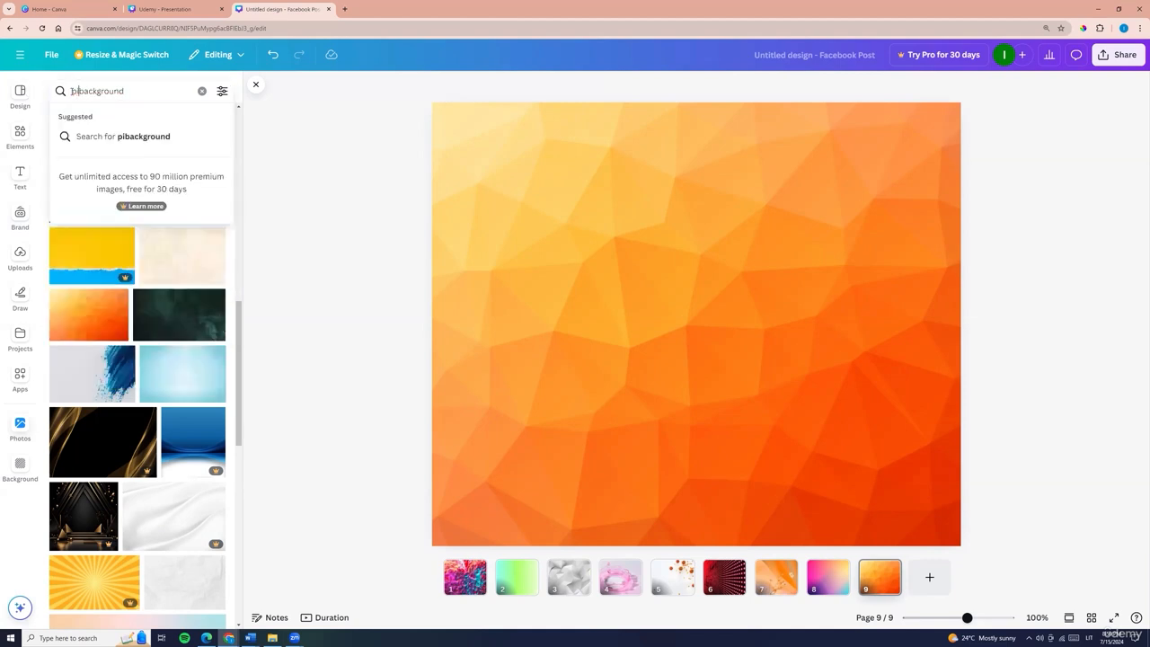
{"action": "key", "text": "Return"}
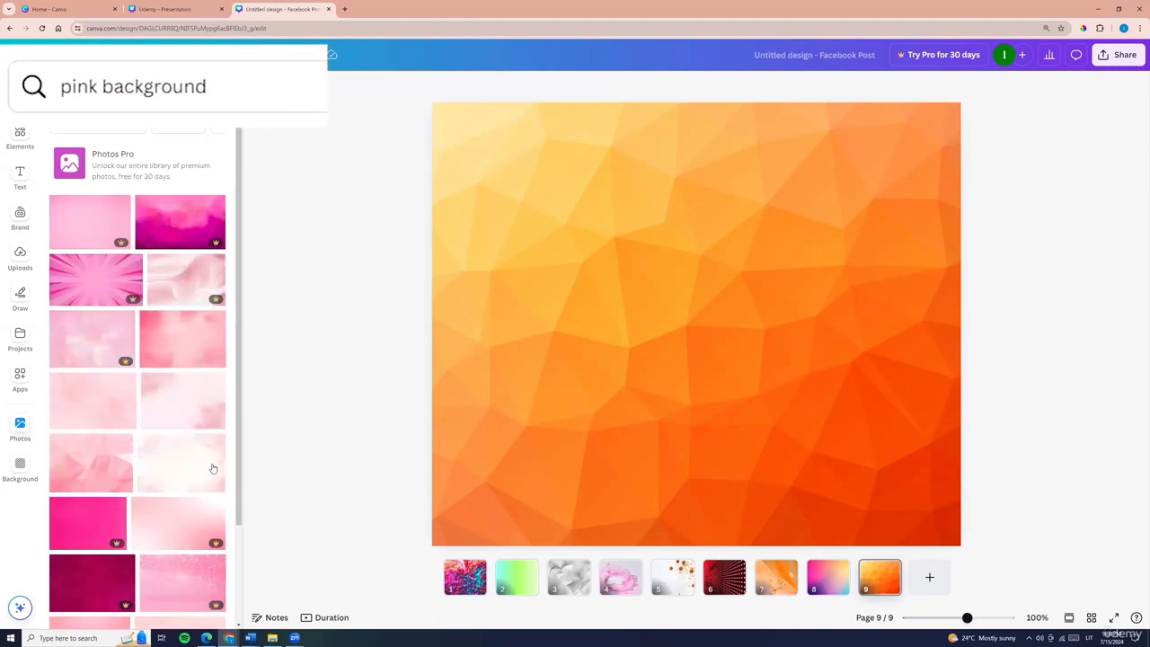
Insert the pink polygon photo on page 9 and replace the page background with it.
{"action": "left_click", "coordinate": [88, 462]}
{"action": "right_click", "coordinate": [638, 318]}
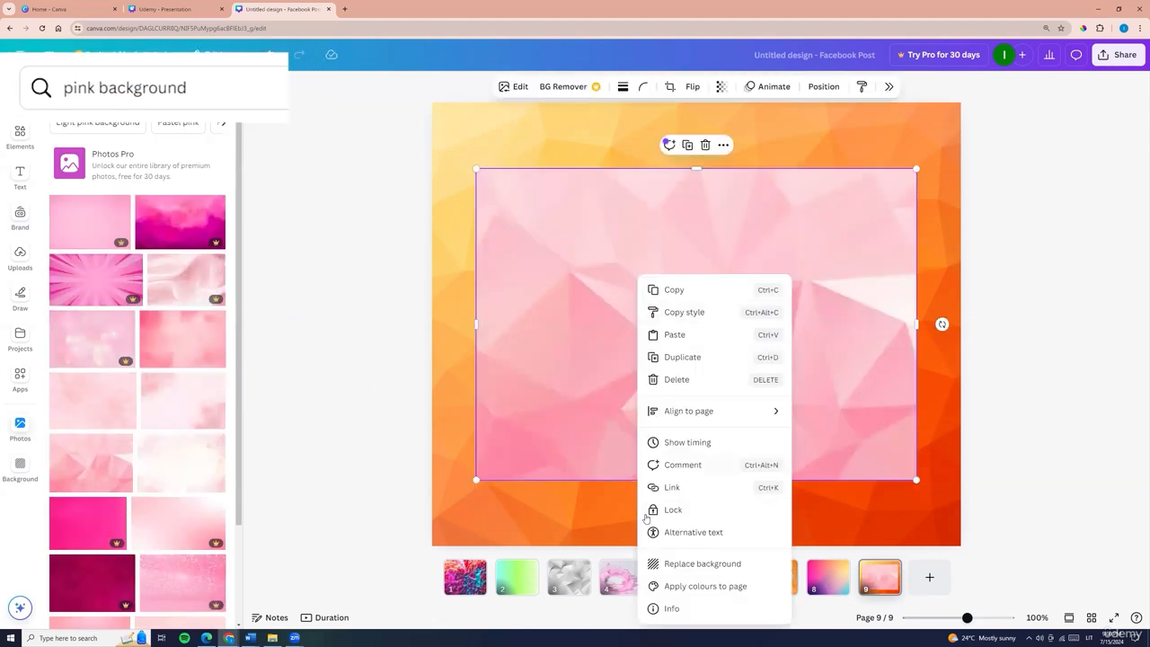
{"action": "left_click", "coordinate": [698, 562]}
Insert the pink rippling water photo from the search results and make it page 9's background.
{"action": "scroll", "coordinate": [154, 379], "scroll_direction": "down", "scroll_amount": 2}
{"action": "scroll", "coordinate": [153, 379], "scroll_direction": "down", "scroll_amount": 3}
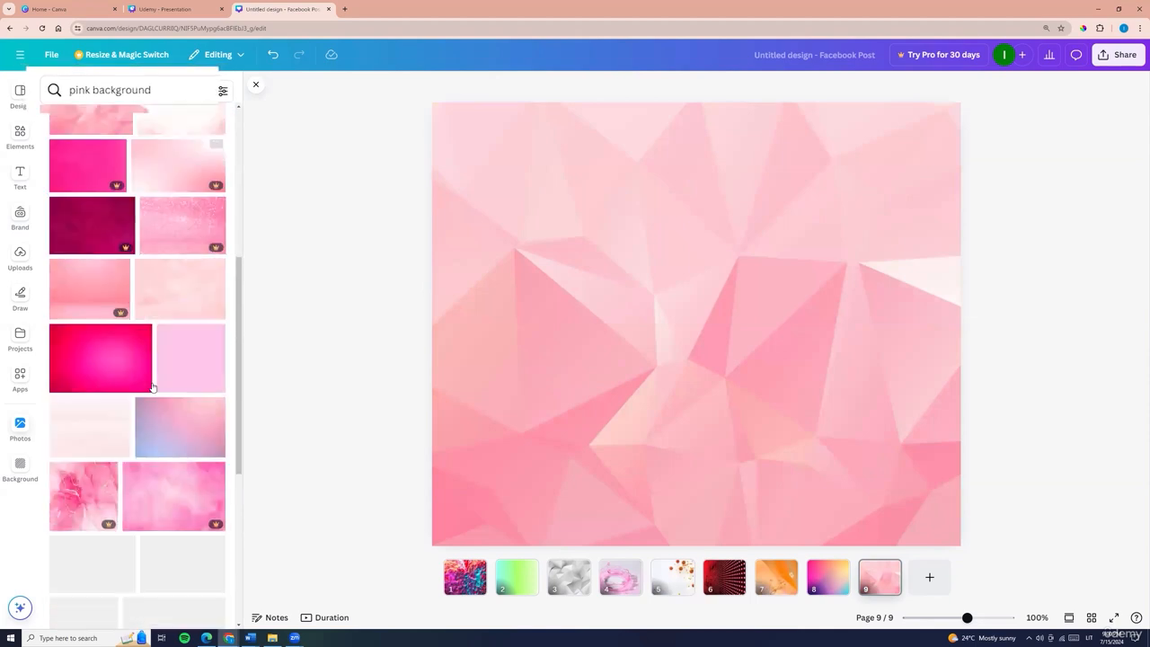
{"action": "scroll", "coordinate": [95, 342], "scroll_direction": "down", "scroll_amount": 3}
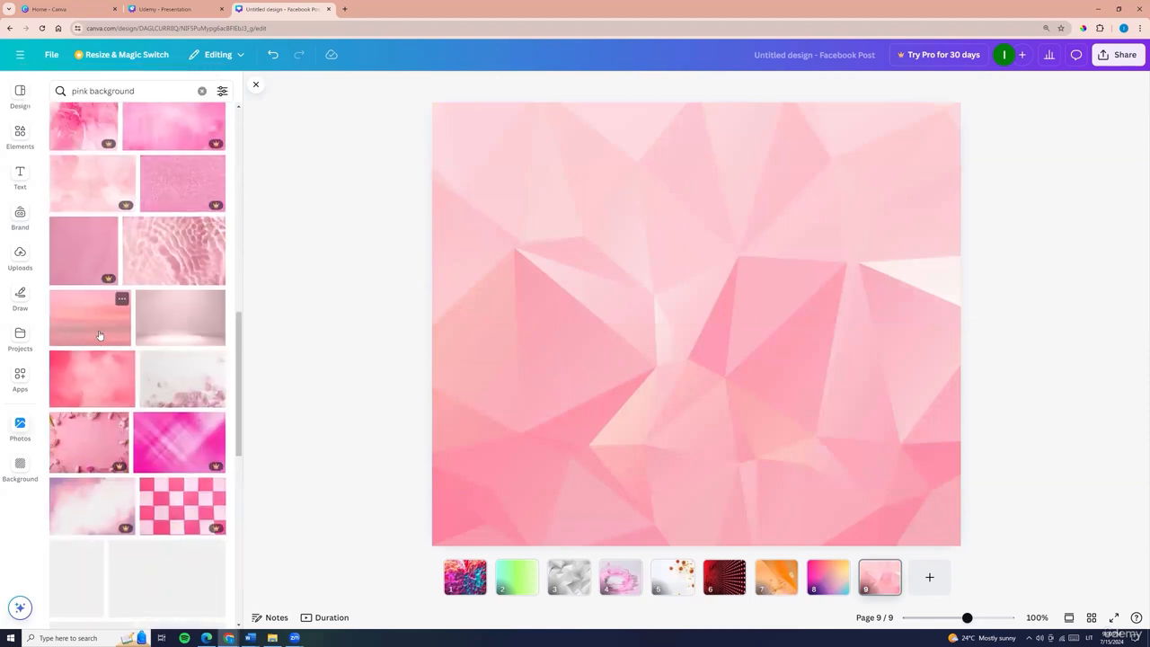
{"action": "left_click", "coordinate": [172, 259]}
{"action": "right_click", "coordinate": [690, 443]}
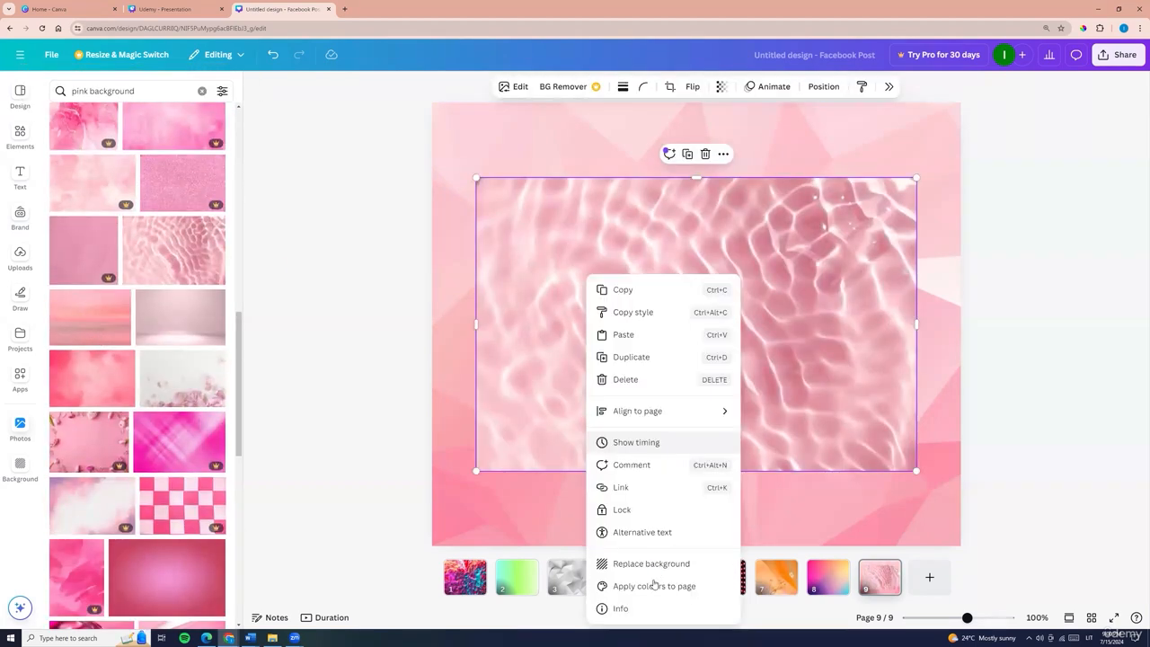
{"action": "left_click", "coordinate": [645, 562]}
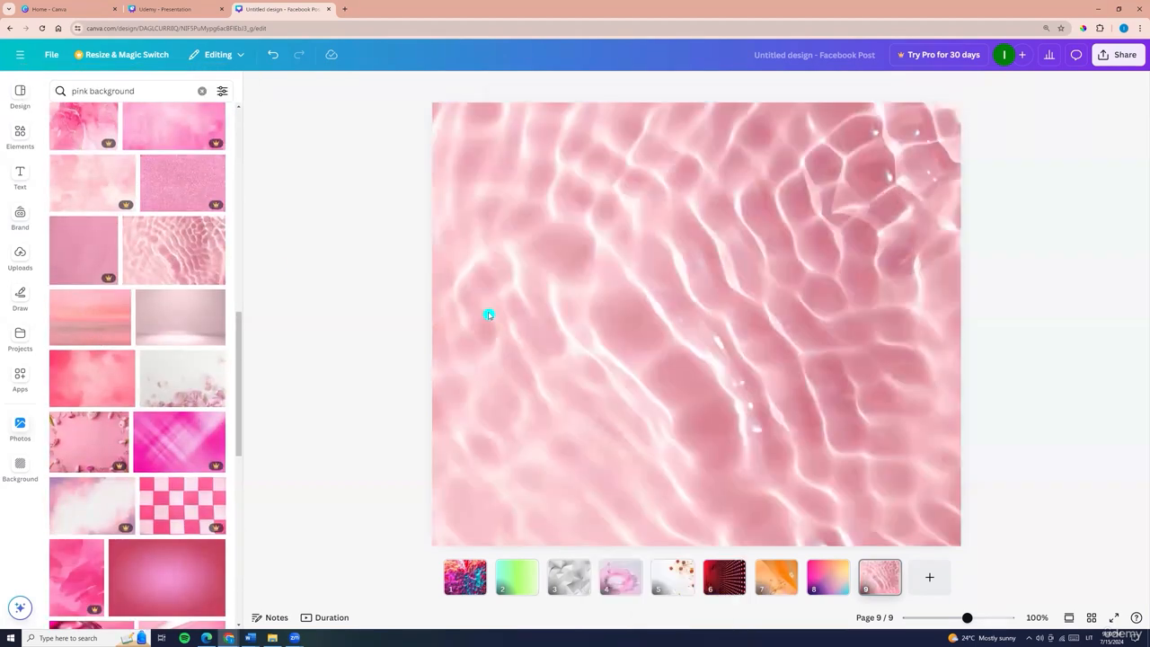
Search the photos for "white background" and set a plain white free photo as page 9's background.
{"action": "double_click", "coordinate": [82, 92]}
{"action": "type", "text": "white"}
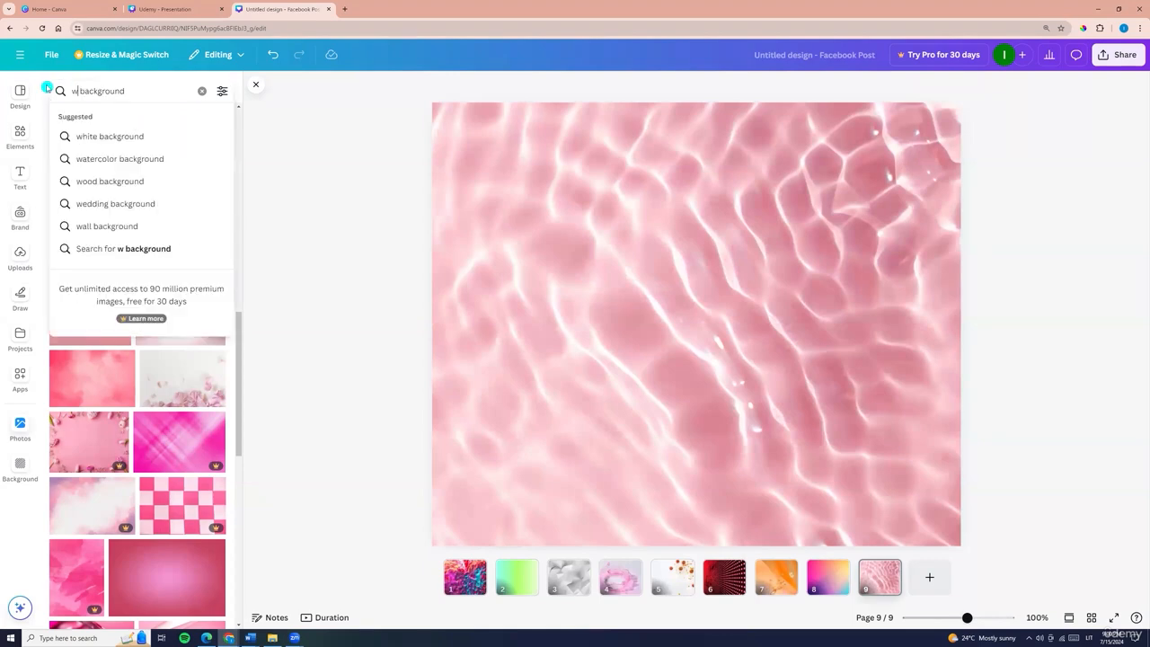
{"action": "key", "text": "Return"}
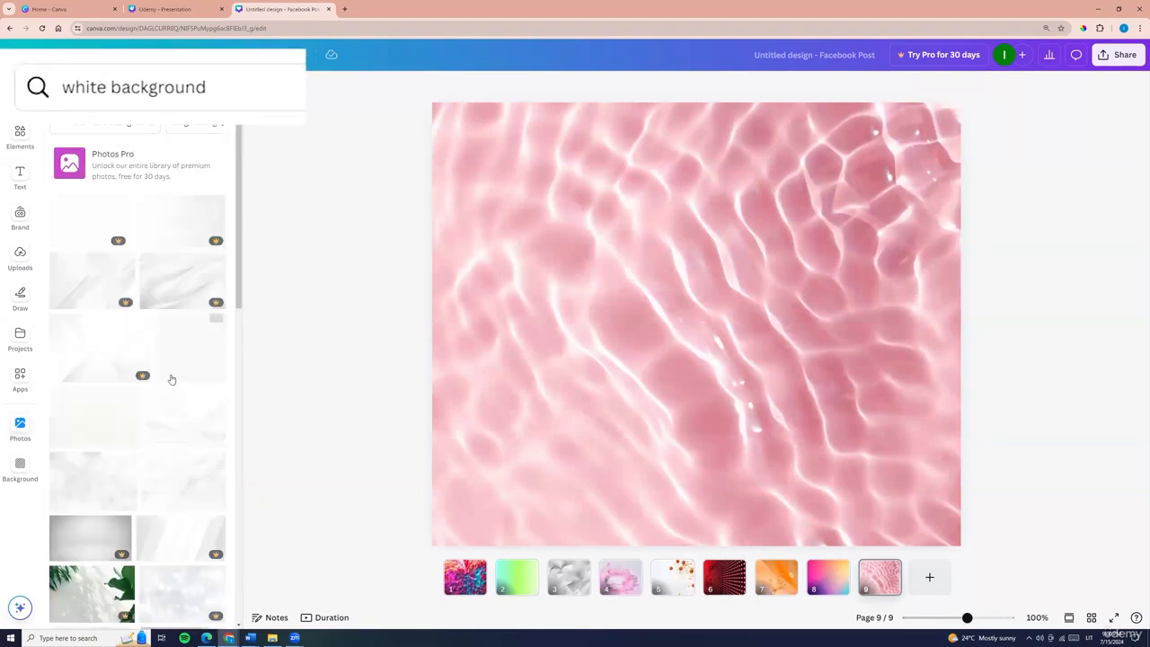
{"action": "left_click", "coordinate": [177, 419]}
{"action": "right_click", "coordinate": [521, 396]}
{"action": "left_click", "coordinate": [575, 562]}
Add page 10 and set the softly creased white fabric photo as its background.
{"action": "left_click", "coordinate": [935, 584]}
{"action": "scroll", "coordinate": [181, 369], "scroll_direction": "down", "scroll_amount": 5}
{"action": "left_click", "coordinate": [183, 369]}
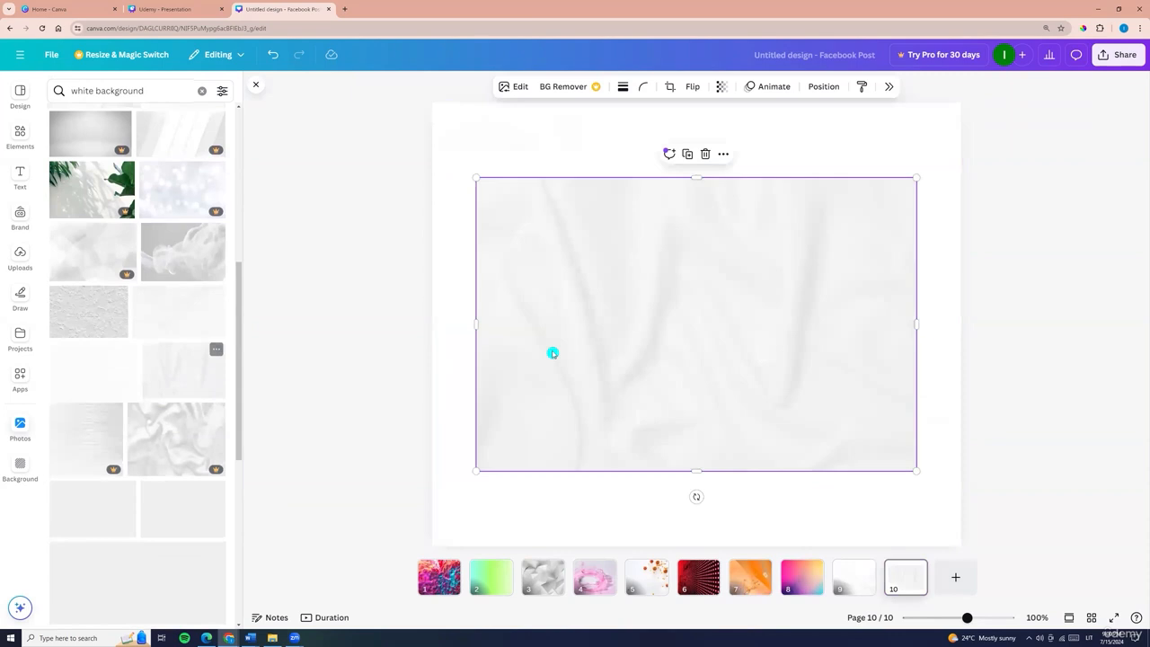
{"action": "right_click", "coordinate": [593, 373]}
{"action": "left_click", "coordinate": [648, 562]}
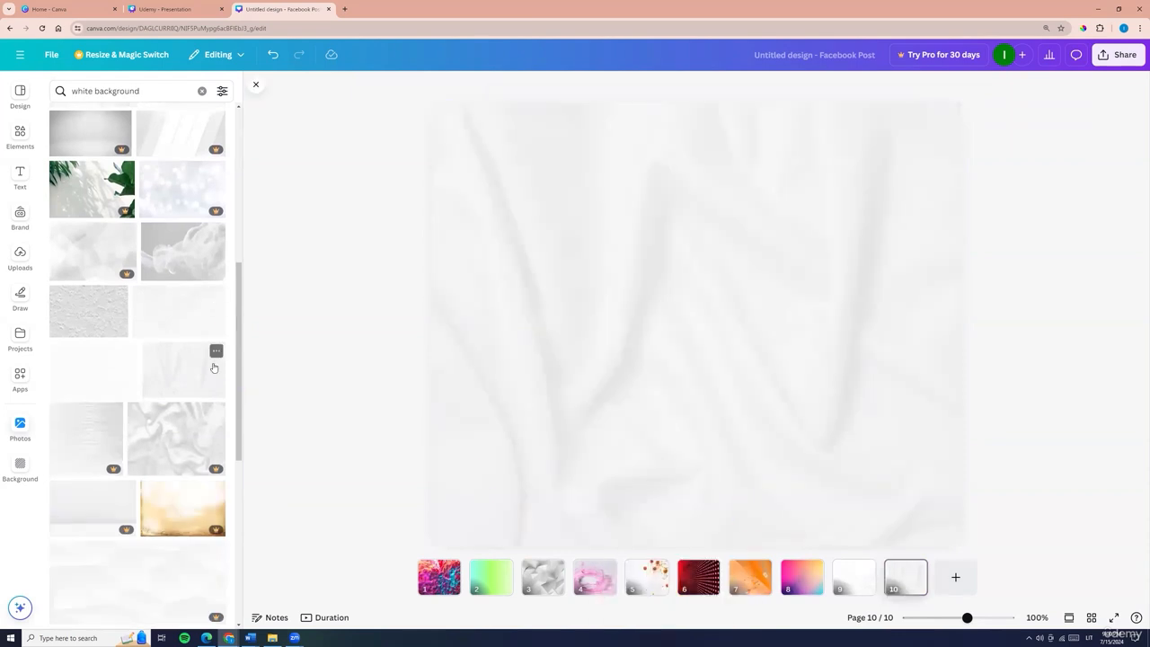
Replace page 10's background with the white podium photo with curved panels.
{"action": "scroll", "coordinate": [161, 341], "scroll_direction": "down", "scroll_amount": 3}
{"action": "left_click", "coordinate": [81, 441]}
{"action": "right_click", "coordinate": [565, 280]}
{"action": "left_click", "coordinate": [619, 562]}
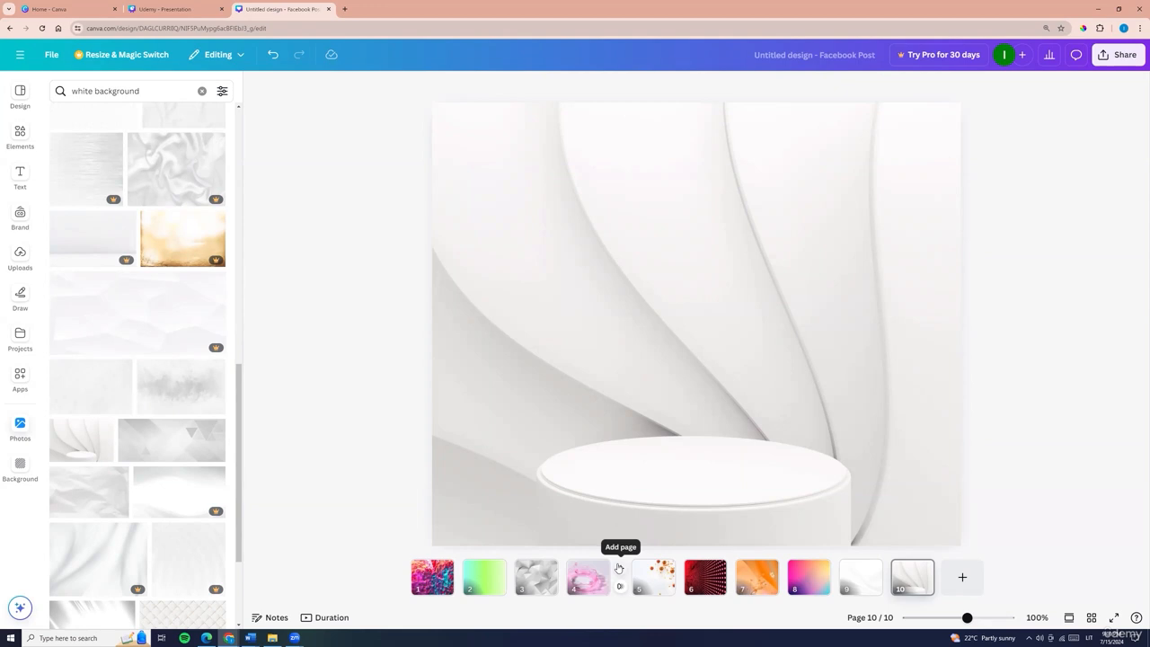
Star the white podium photo and open the Starred folder among the projects to find it.
{"action": "left_click", "coordinate": [103, 429]}
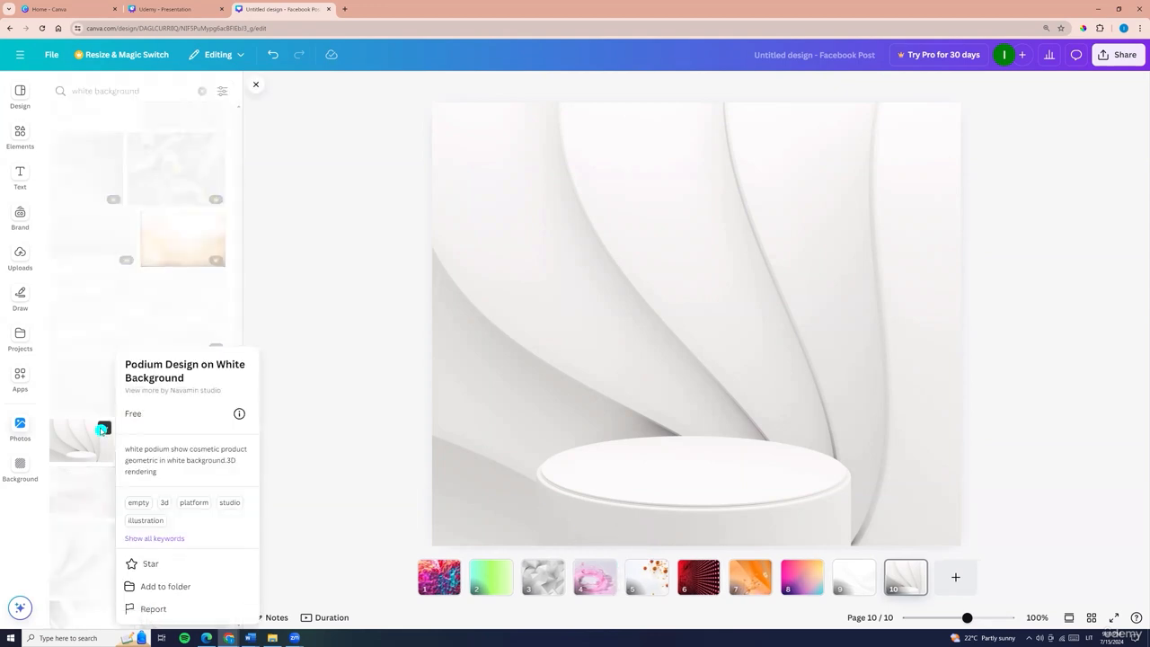
{"action": "left_click", "coordinate": [146, 563]}
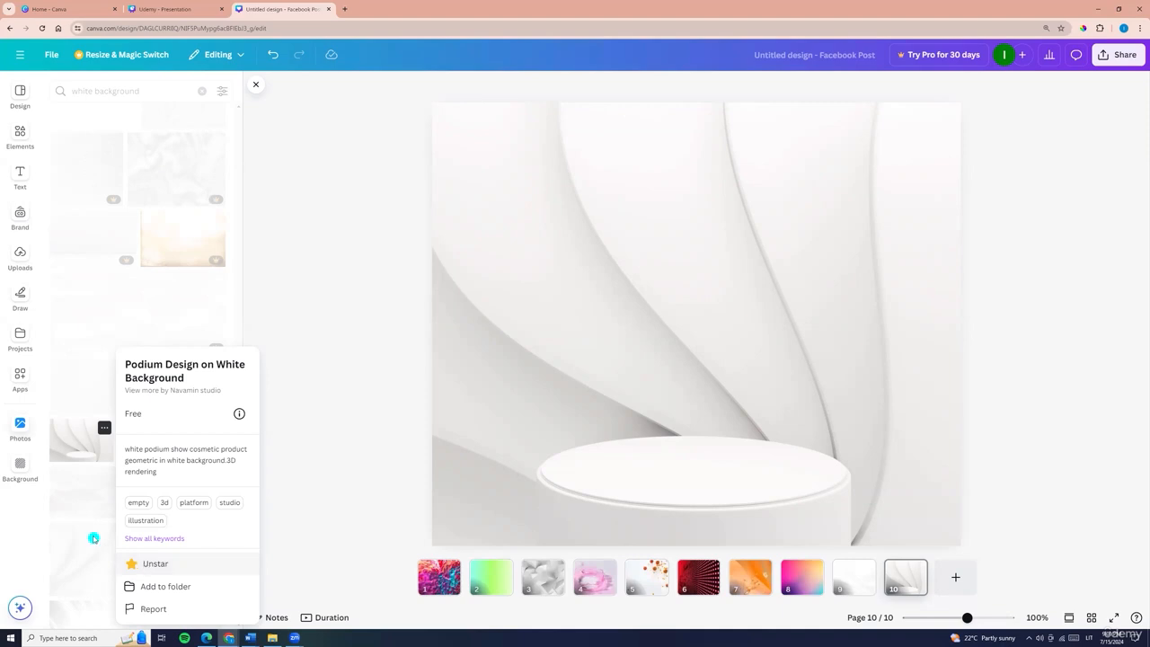
{"action": "left_click", "coordinate": [14, 338]}
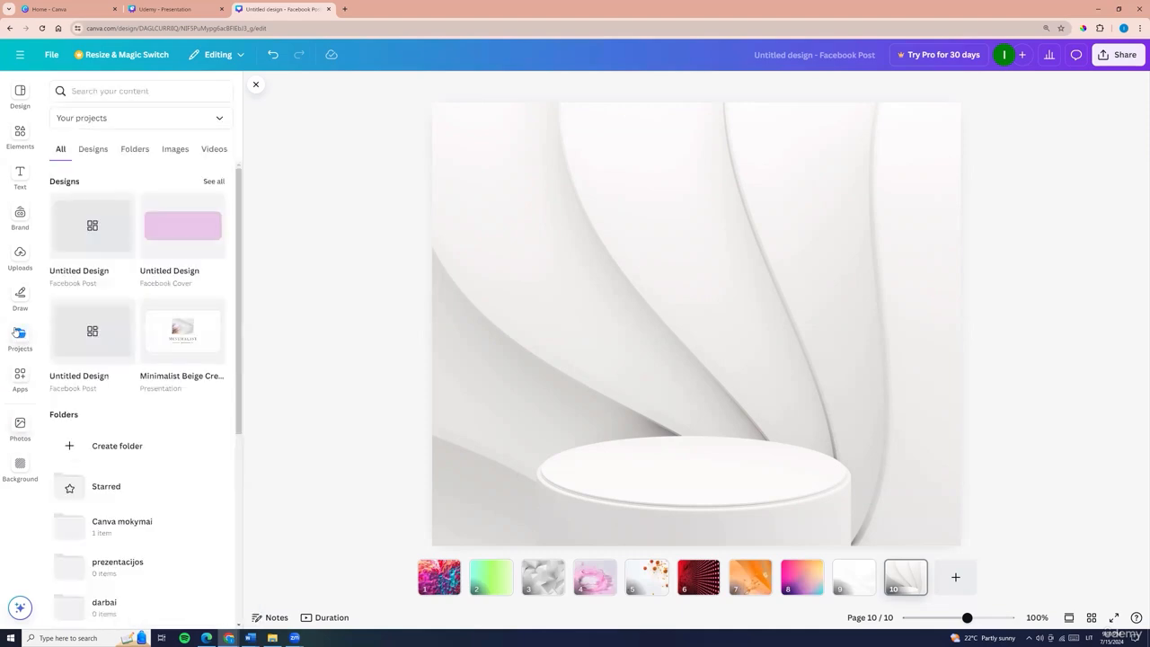
{"action": "left_click", "coordinate": [77, 490]}
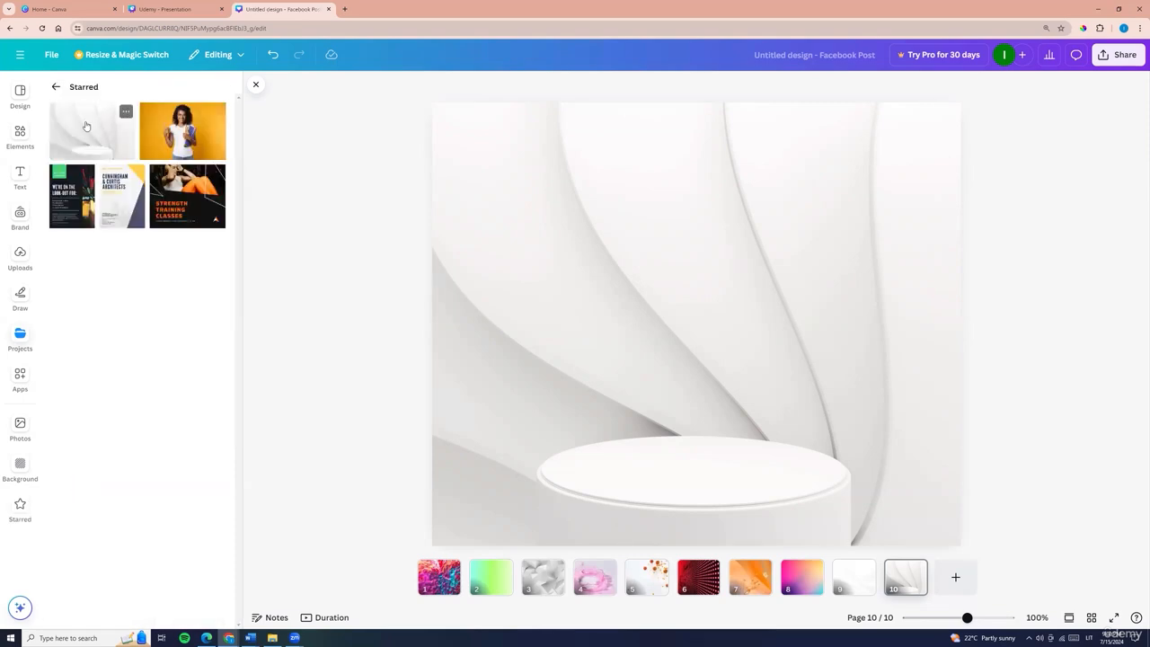
{"action": "left_click", "coordinate": [85, 126]}
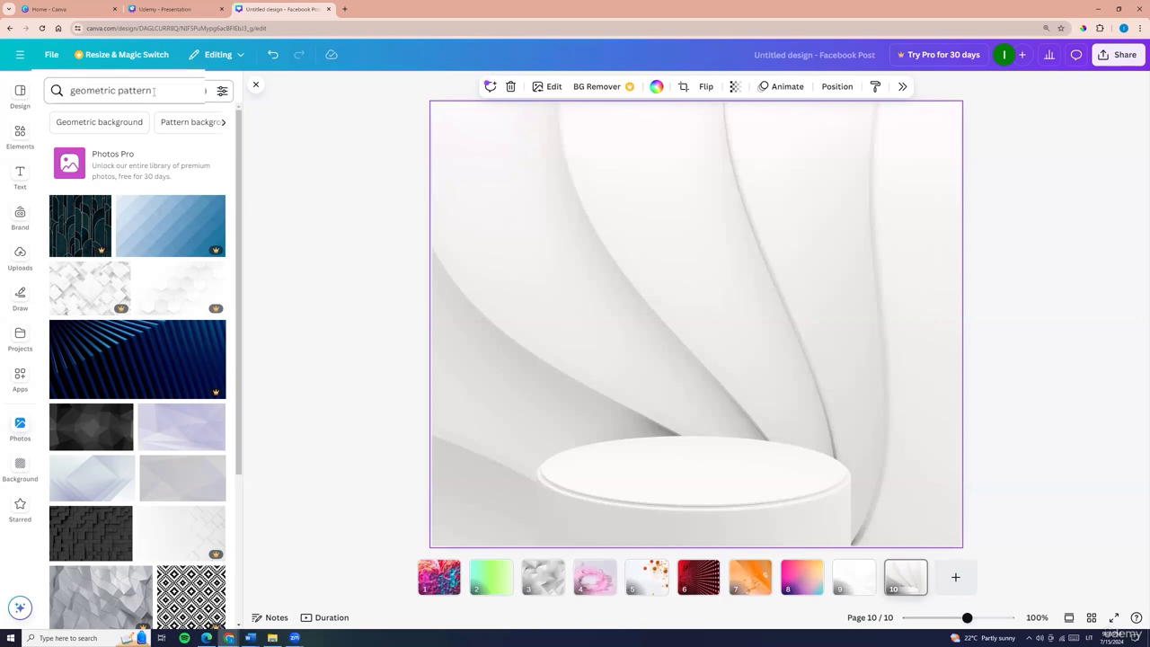
Set the pale blue diamond photo from the "geometric pattern" results as page 10's background and reposition it to show the image's right side.
{"action": "scroll", "coordinate": [108, 359], "scroll_direction": "down", "scroll_amount": 3}
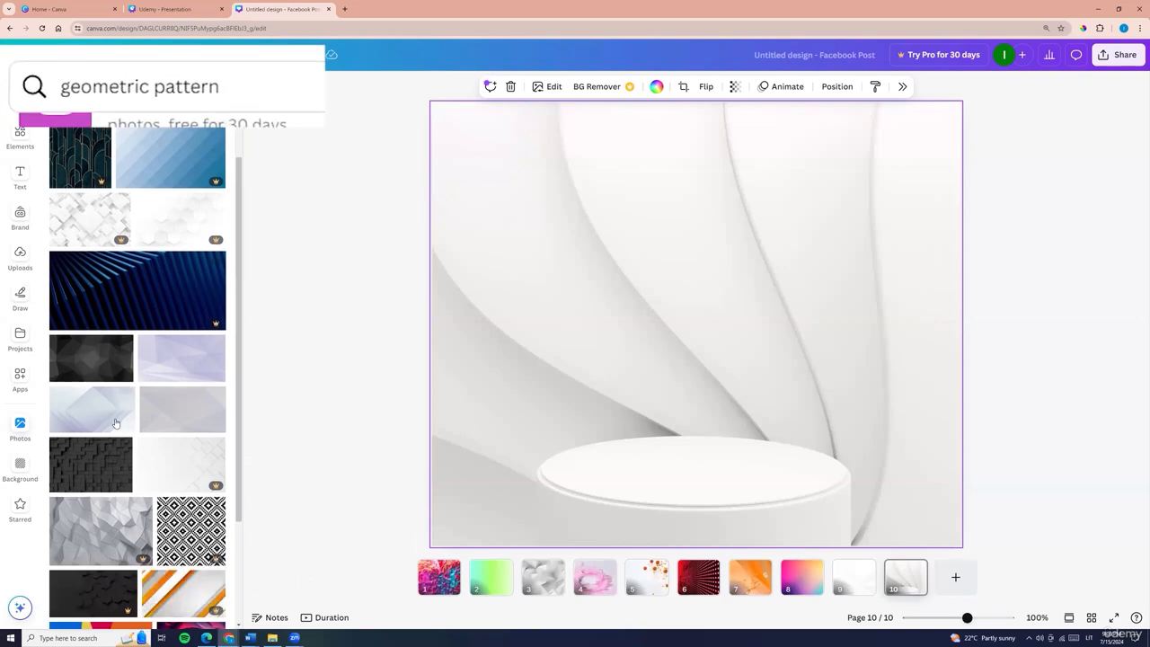
{"action": "left_click", "coordinate": [90, 299]}
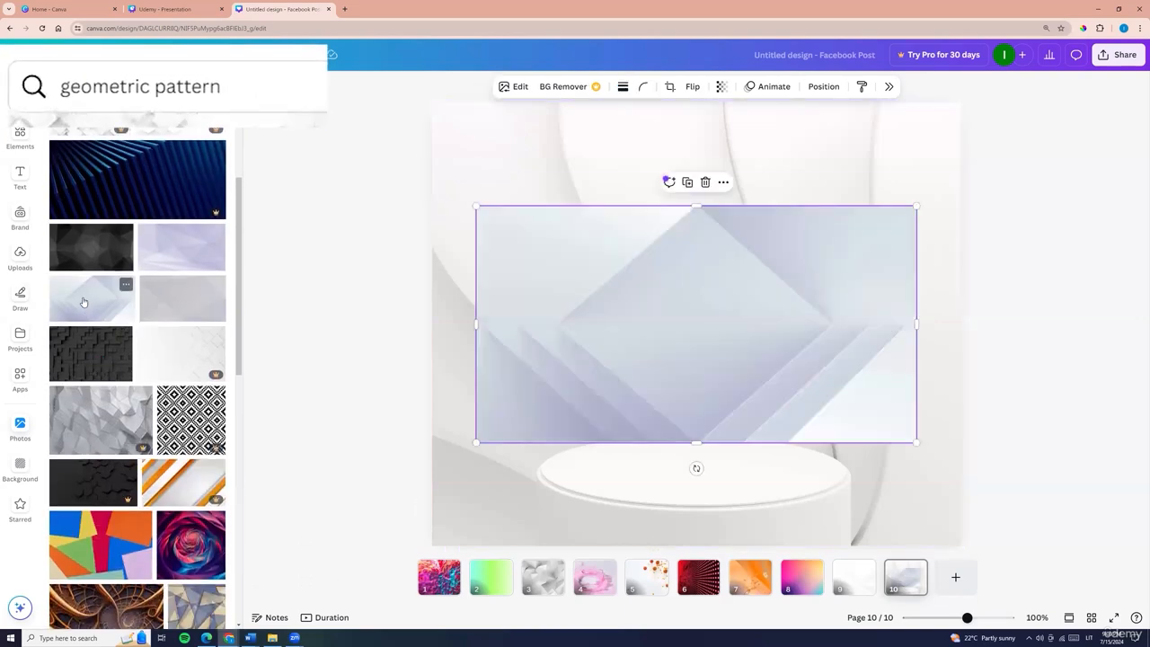
{"action": "right_click", "coordinate": [583, 328]}
{"action": "left_click", "coordinate": [628, 563]}
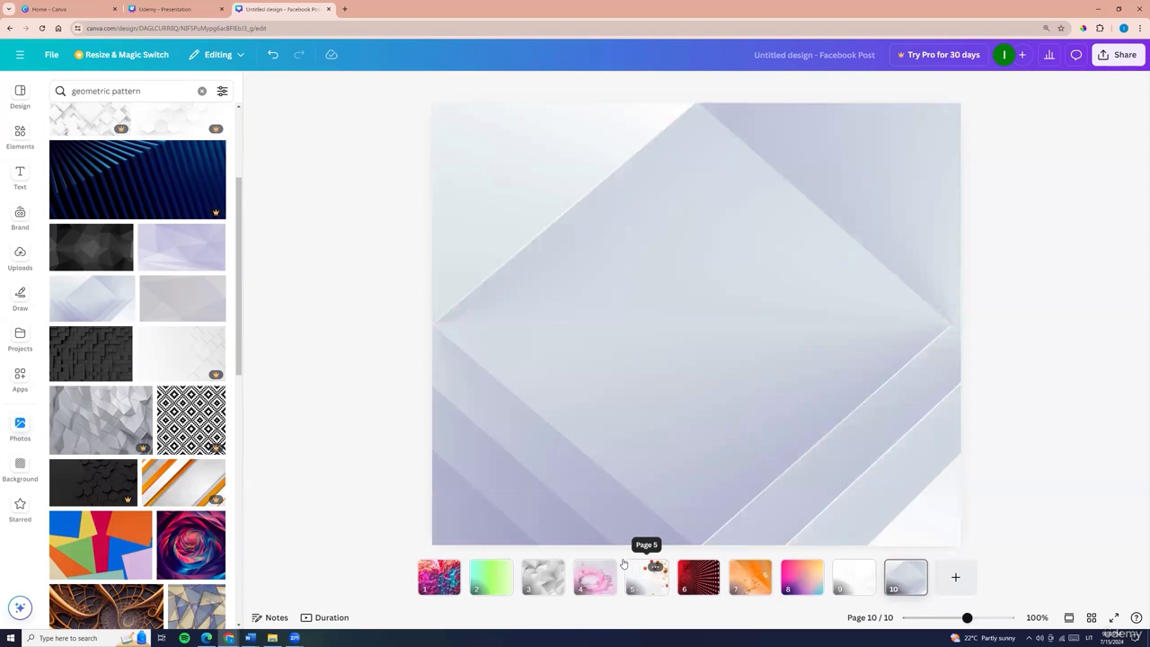
{"action": "double_click", "coordinate": [550, 293]}
{"action": "left_click_drag", "start_coordinate": [554, 288], "coordinate": [373, 316]}
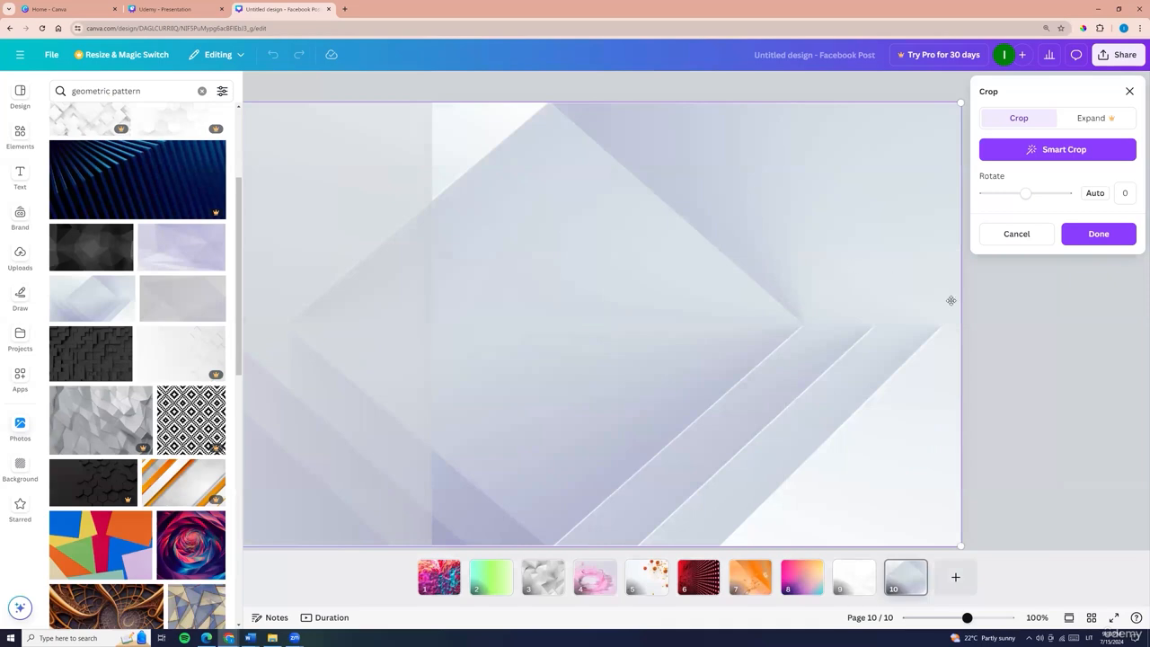
{"action": "left_click", "coordinate": [1078, 383]}
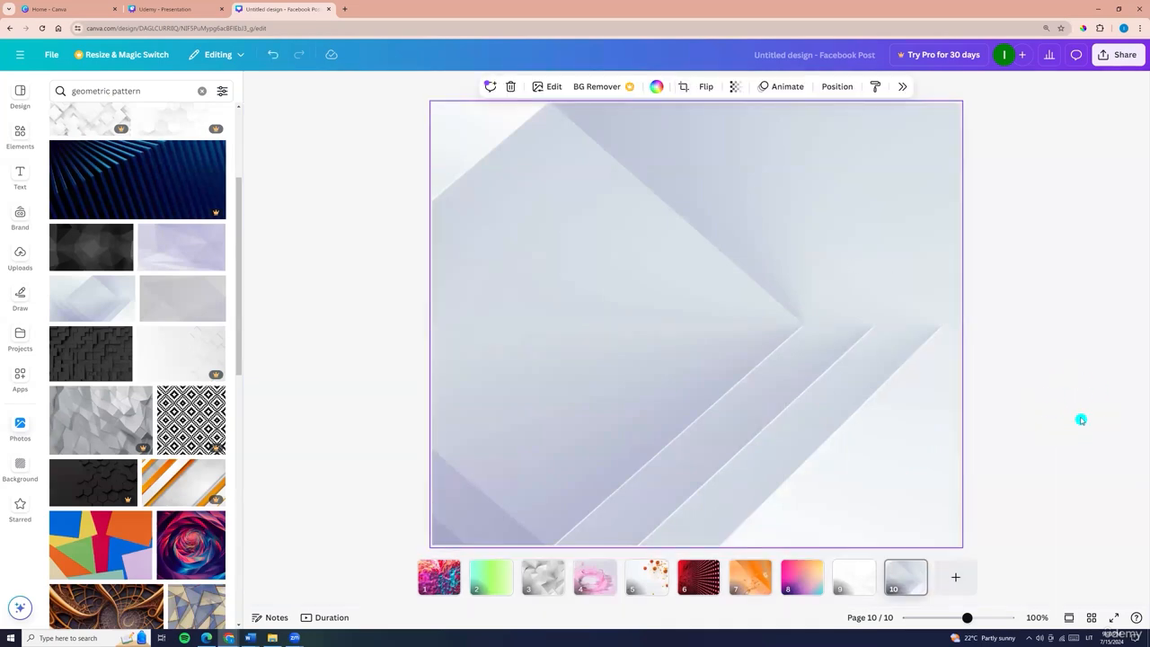
Replace page 10's background with the photo of overlapping blue, orange, yellow and red paper shapes.
{"action": "scroll", "coordinate": [157, 444], "scroll_direction": "down", "scroll_amount": 3}
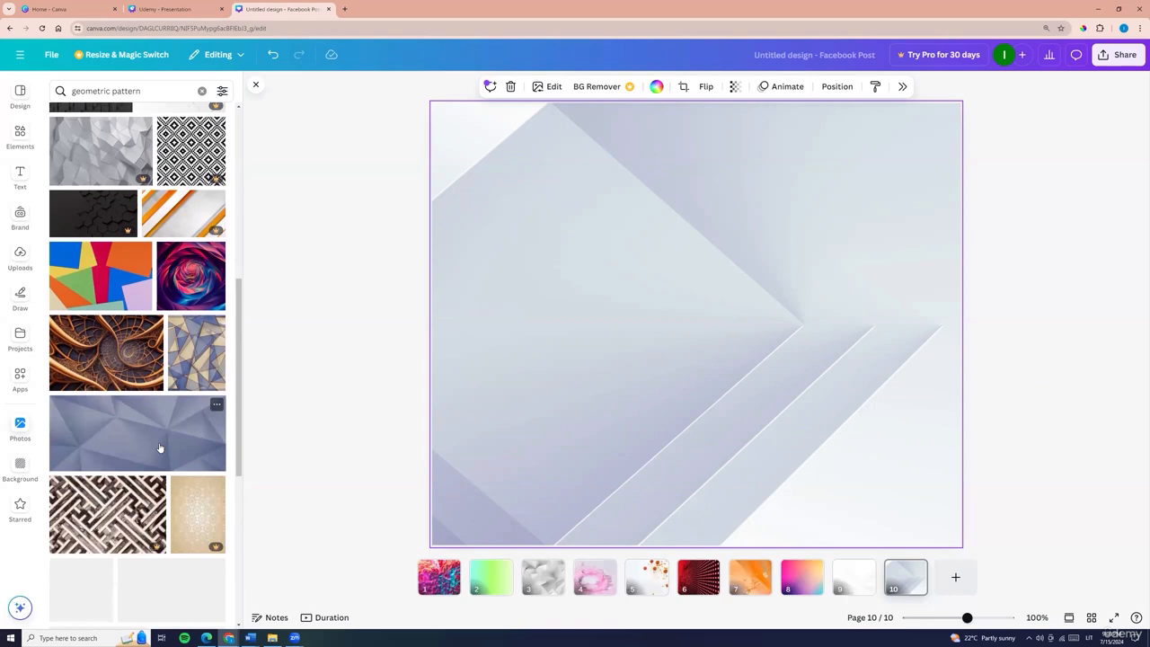
{"action": "left_click", "coordinate": [100, 275]}
{"action": "right_click", "coordinate": [592, 329]}
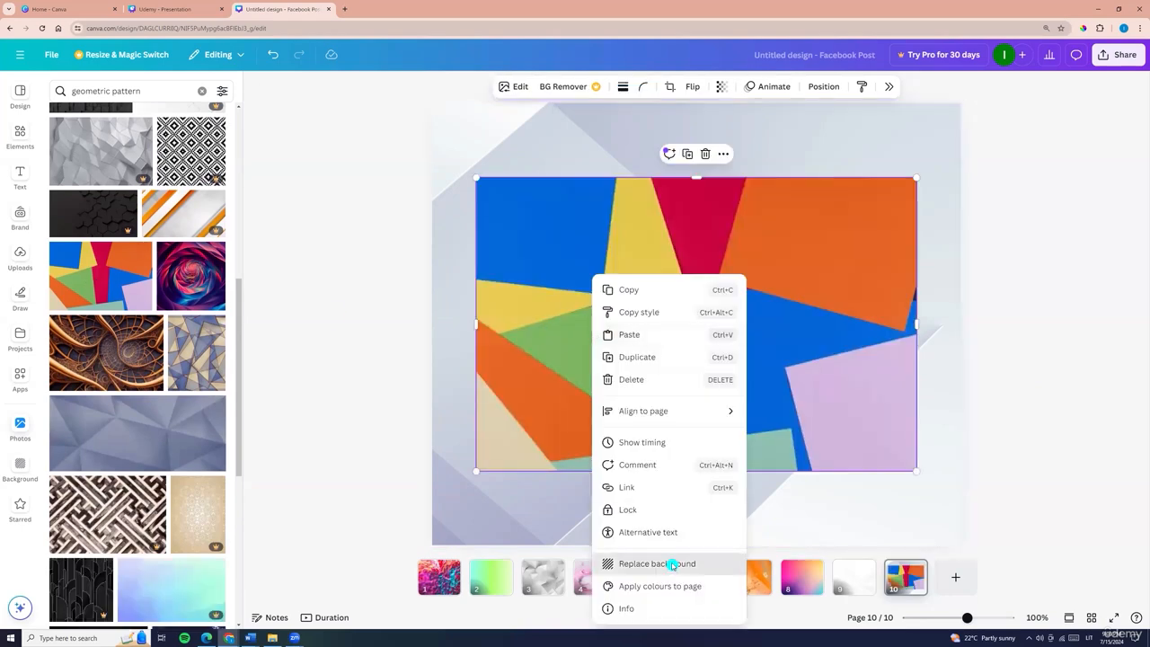
{"action": "left_click", "coordinate": [672, 562]}
Replace page 10's background with the wide grey and purple photo with a fine checkered pattern.
{"action": "scroll", "coordinate": [144, 405], "scroll_direction": "down", "scroll_amount": 5}
{"action": "left_click", "coordinate": [134, 297]}
{"action": "right_click", "coordinate": [633, 395]}
{"action": "left_click", "coordinate": [682, 562]}
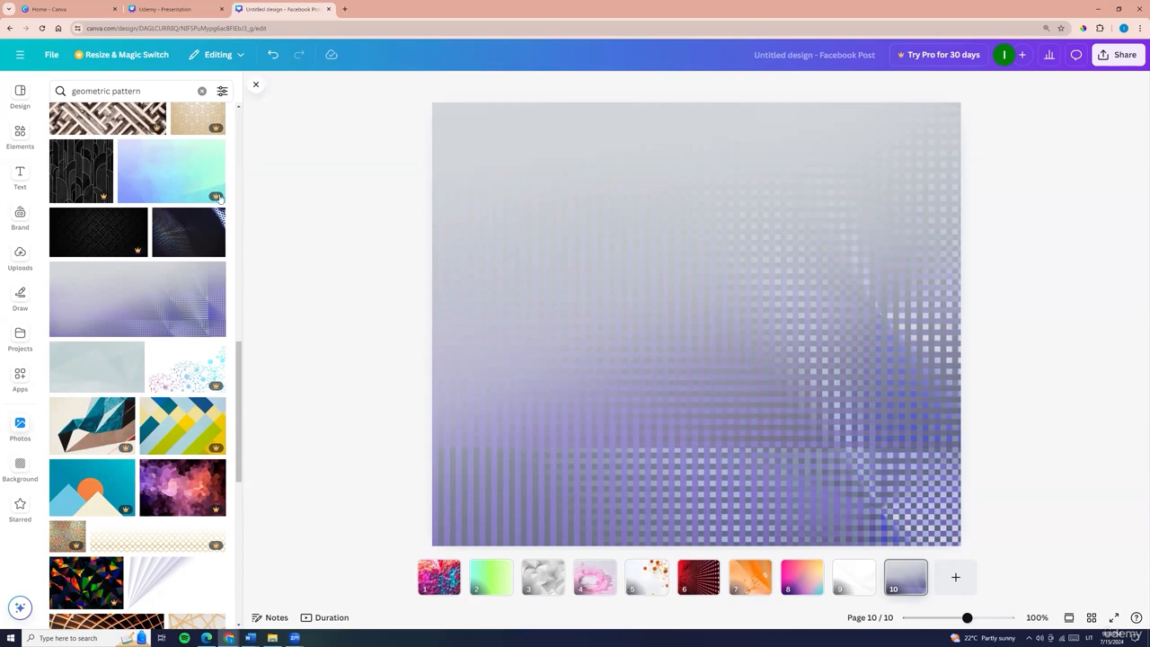
Replace the photo search term with "flat lay" and run the search.
{"action": "left_click", "coordinate": [134, 90]}
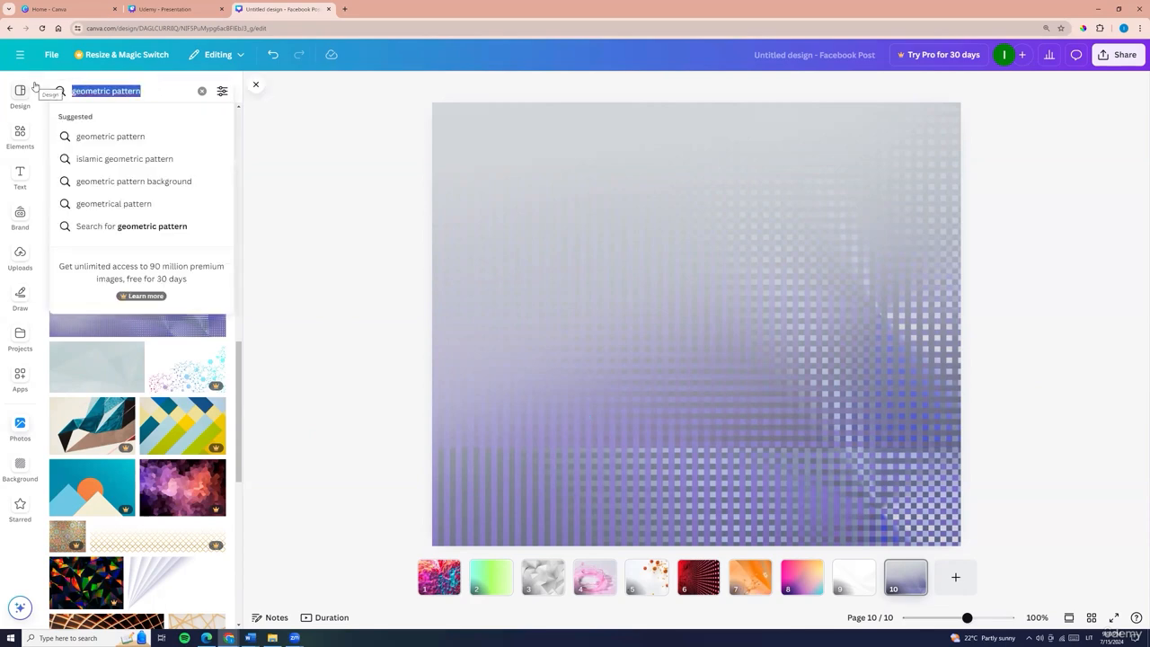
{"action": "type", "text": "flat lay"}
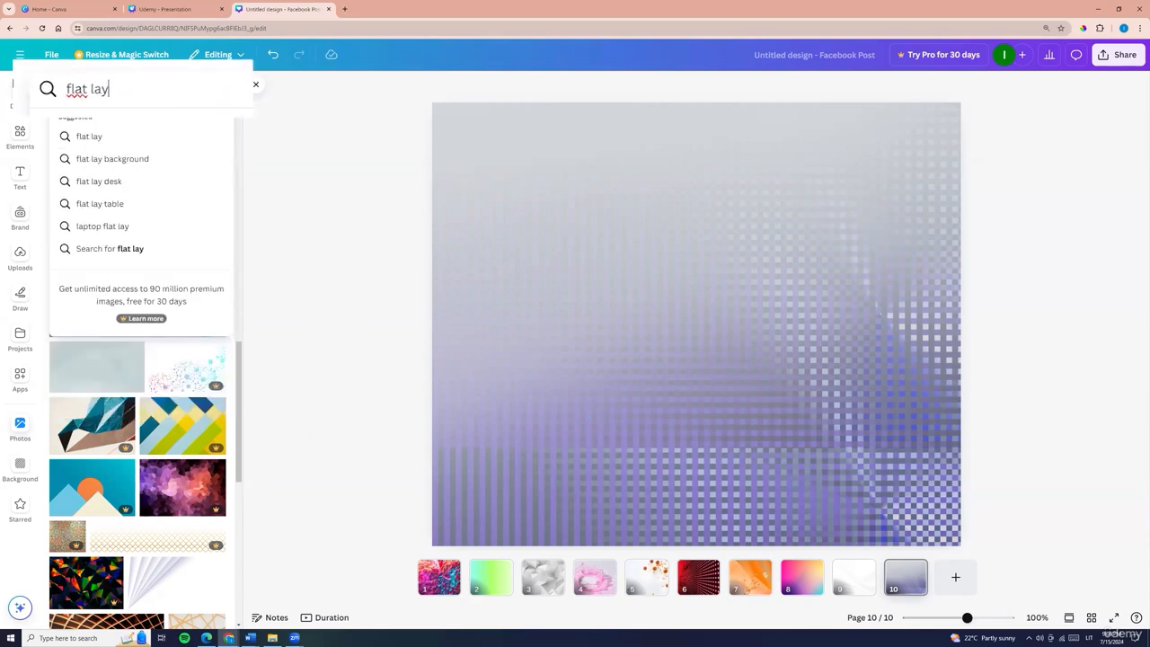
{"action": "key", "text": "Return"}
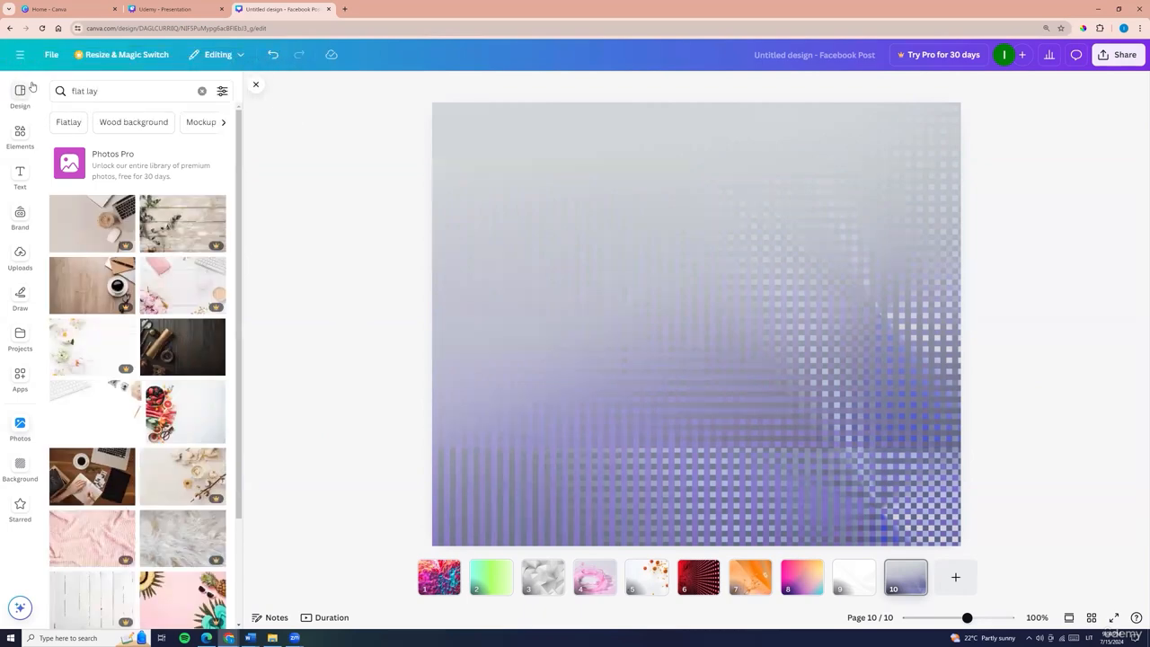
Try the wooden desk photo with hands writing in a notebook and the mostly white flat lay as page 10's background.
{"action": "left_click", "coordinate": [94, 477]}
{"action": "right_click", "coordinate": [592, 277]}
{"action": "left_click", "coordinate": [629, 562]}
{"action": "scroll", "coordinate": [148, 404], "scroll_direction": "down", "scroll_amount": 5}
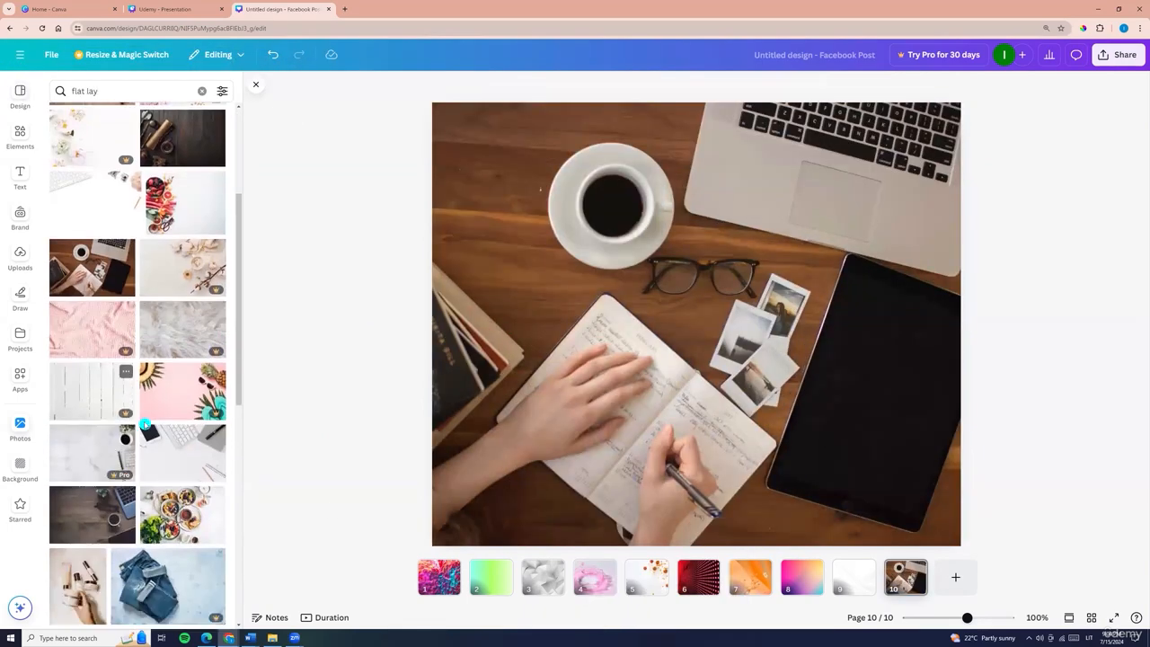
{"action": "left_click", "coordinate": [99, 176]}
{"action": "right_click", "coordinate": [526, 237]}
{"action": "left_click", "coordinate": [582, 523]}
Set the flat lay with watercolour palettes, brushes and blank paper as page 10's background.
{"action": "scroll", "coordinate": [162, 384], "scroll_direction": "down", "scroll_amount": 2}
{"action": "left_click", "coordinate": [176, 409]}
{"action": "right_click", "coordinate": [592, 374]}
{"action": "left_click", "coordinate": [628, 560]}
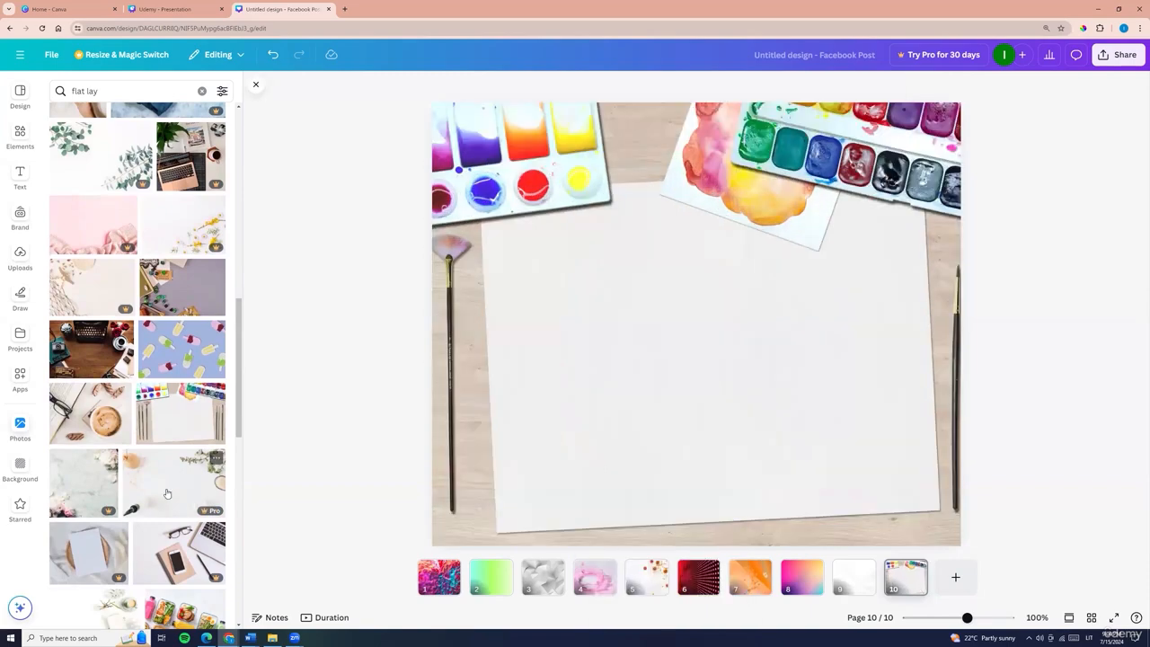
Try the premium laptop and black mug photo and the tulips with laptop photo on page 10, deleting each one.
{"action": "scroll", "coordinate": [94, 427], "scroll_direction": "down", "scroll_amount": 5}
{"action": "scroll", "coordinate": [94, 428], "scroll_direction": "down", "scroll_amount": 5}
{"action": "left_click", "coordinate": [135, 230]}
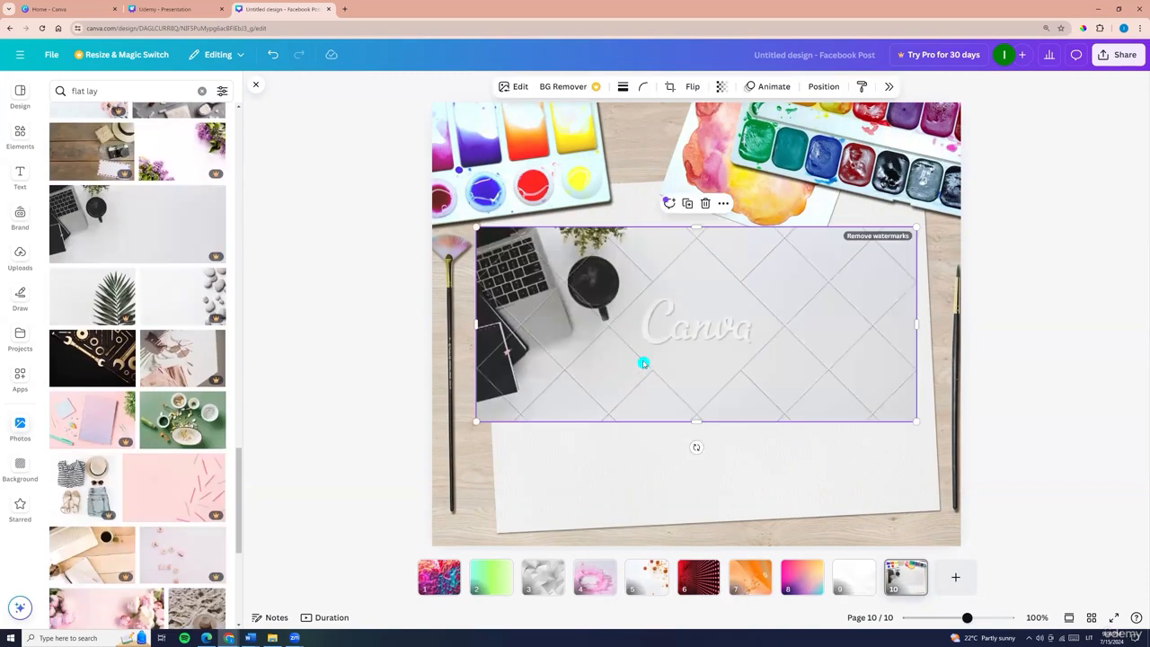
{"action": "key", "text": "Delete"}
{"action": "scroll", "coordinate": [179, 437], "scroll_direction": "down", "scroll_amount": 3}
{"action": "left_click", "coordinate": [117, 436]}
{"action": "scroll", "coordinate": [117, 437], "scroll_direction": "down", "scroll_amount": 10}
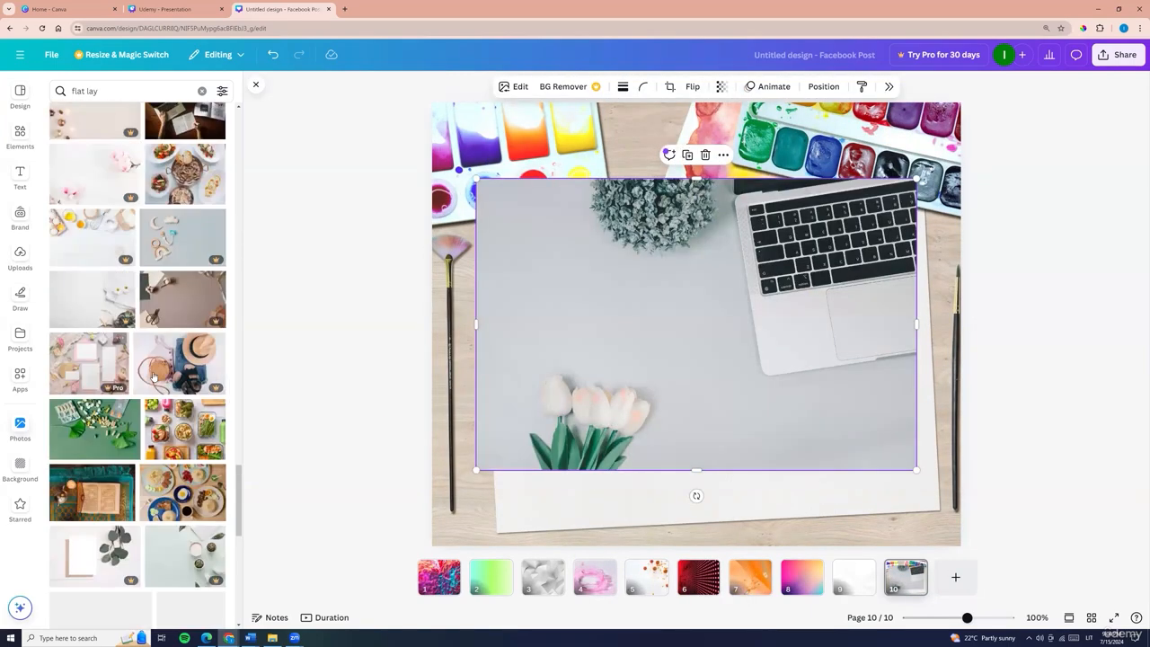
{"action": "key", "text": "Delete"}
Insert the grey flat lay of an open planner beside a laptop and make it page 10's background.
{"action": "left_click", "coordinate": [106, 232]}
{"action": "right_click", "coordinate": [589, 377]}
{"action": "left_click", "coordinate": [625, 563]}
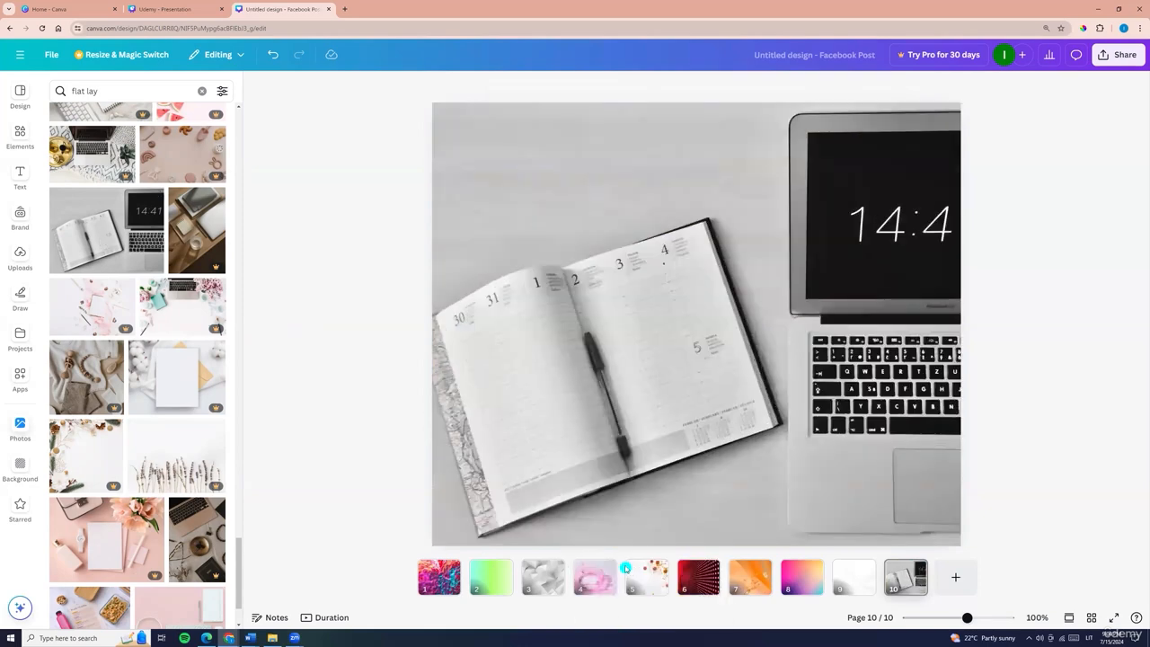
Replace the photo search term with "copy space" and run the search.
{"action": "left_click", "coordinate": [123, 90]}
{"action": "key", "text": "BackSpace"}
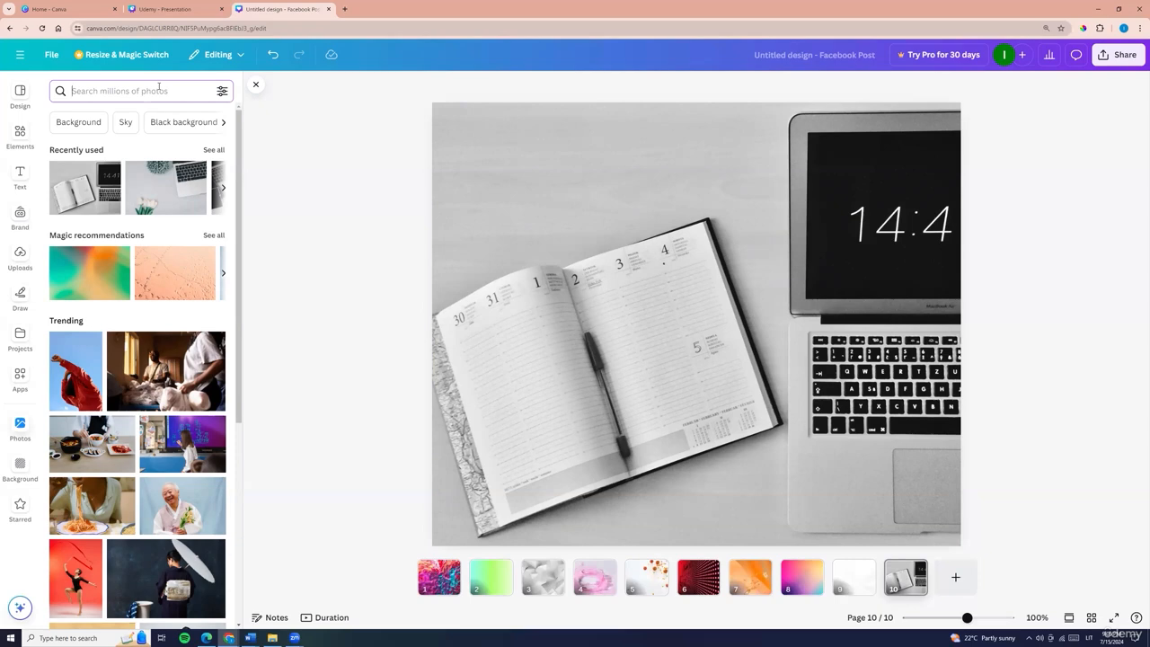
{"action": "type", "text": "copy space"}
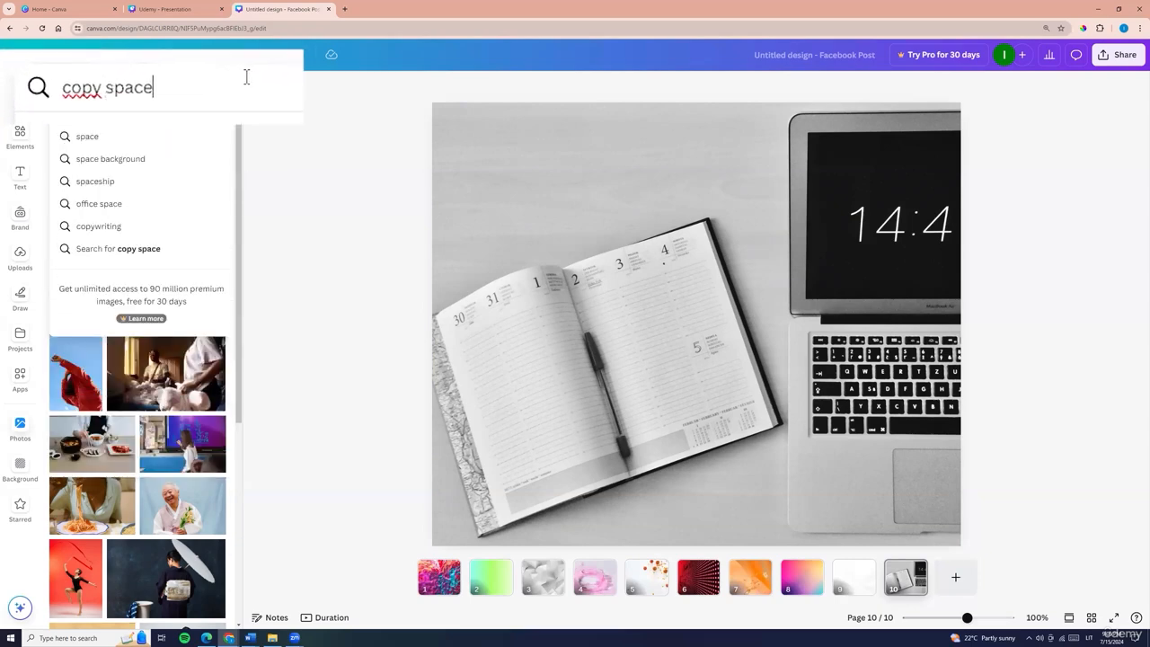
{"action": "key", "text": "Return"}
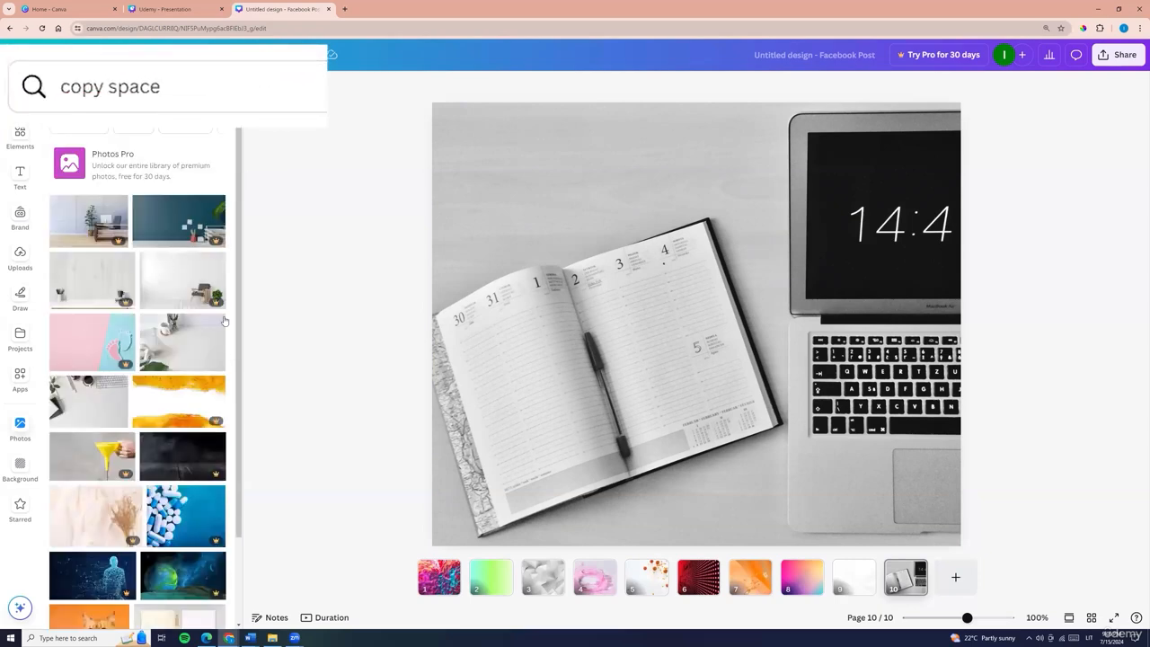
Insert the white desk photo with the mug, pencil jar and green leaf and make it page 10's background.
{"action": "left_click", "coordinate": [184, 347]}
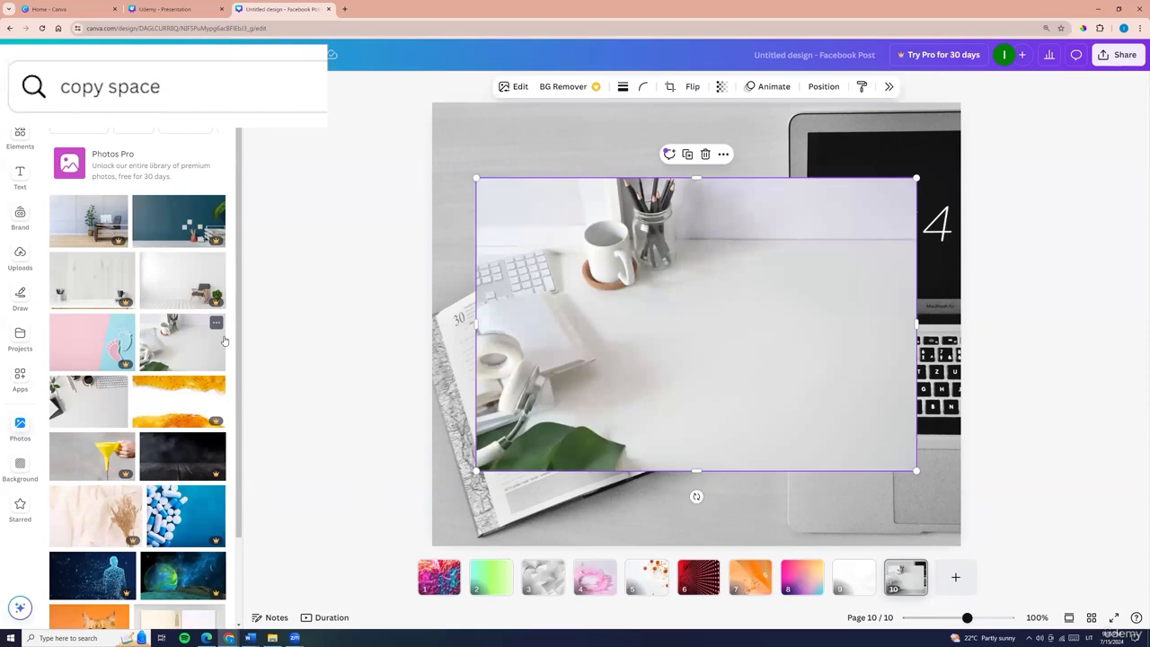
{"action": "right_click", "coordinate": [632, 314]}
{"action": "left_click", "coordinate": [692, 563]}
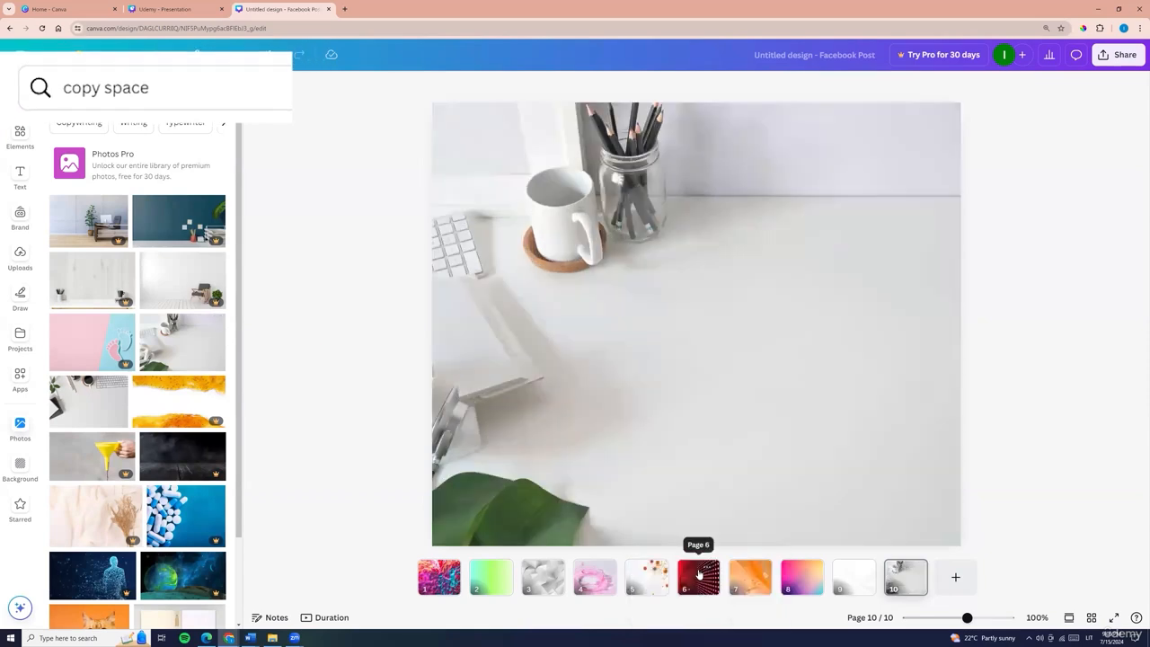
Insert the peach photo of a white hair clip and dried grass and make it page 10's background.
{"action": "scroll", "coordinate": [91, 286], "scroll_direction": "down", "scroll_amount": 2}
{"action": "scroll", "coordinate": [151, 362], "scroll_direction": "down", "scroll_amount": 5}
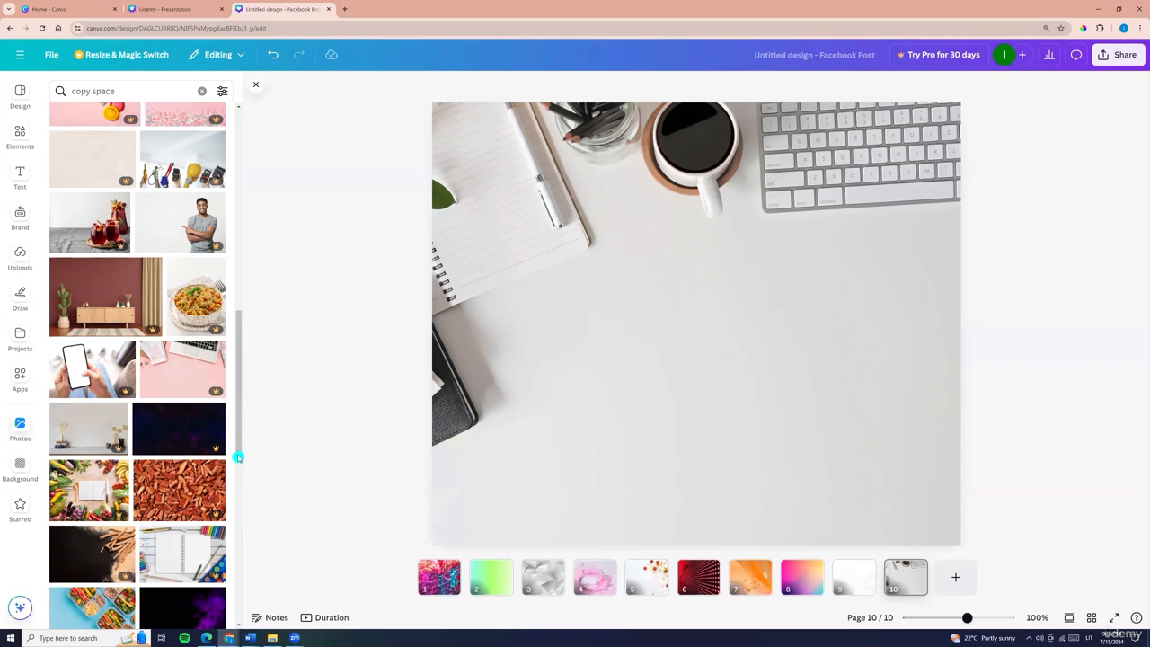
{"action": "left_click_drag", "start_coordinate": [238, 456], "coordinate": [239, 584]}
{"action": "left_click", "coordinate": [184, 319]}
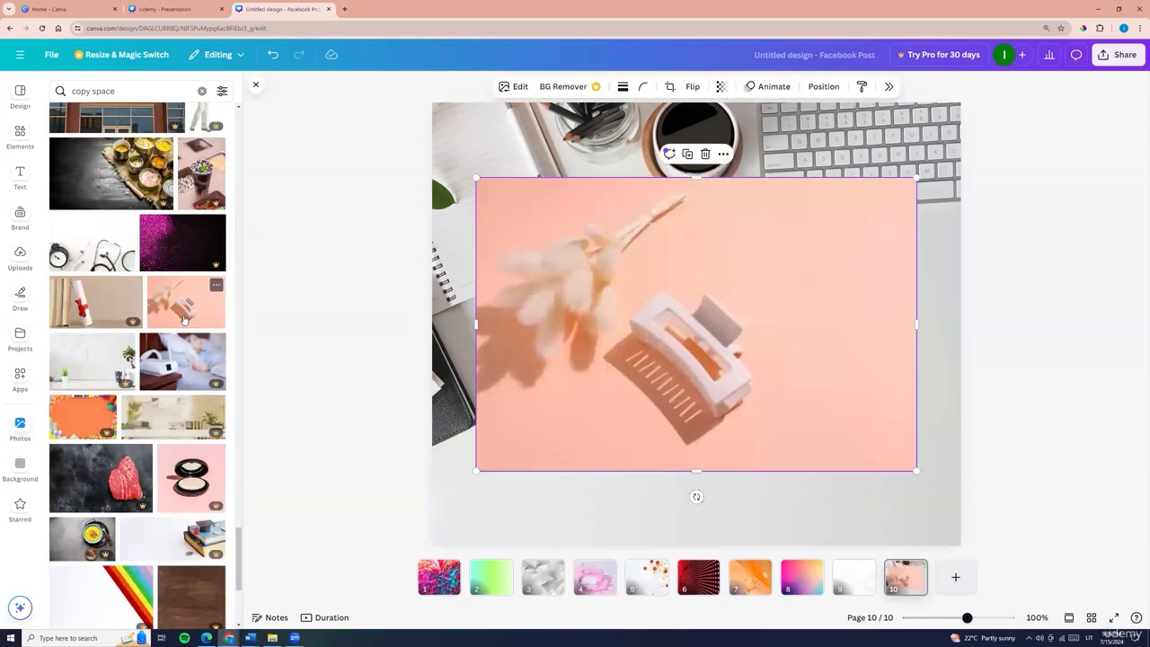
{"action": "right_click", "coordinate": [603, 344]}
{"action": "left_click", "coordinate": [678, 570]}
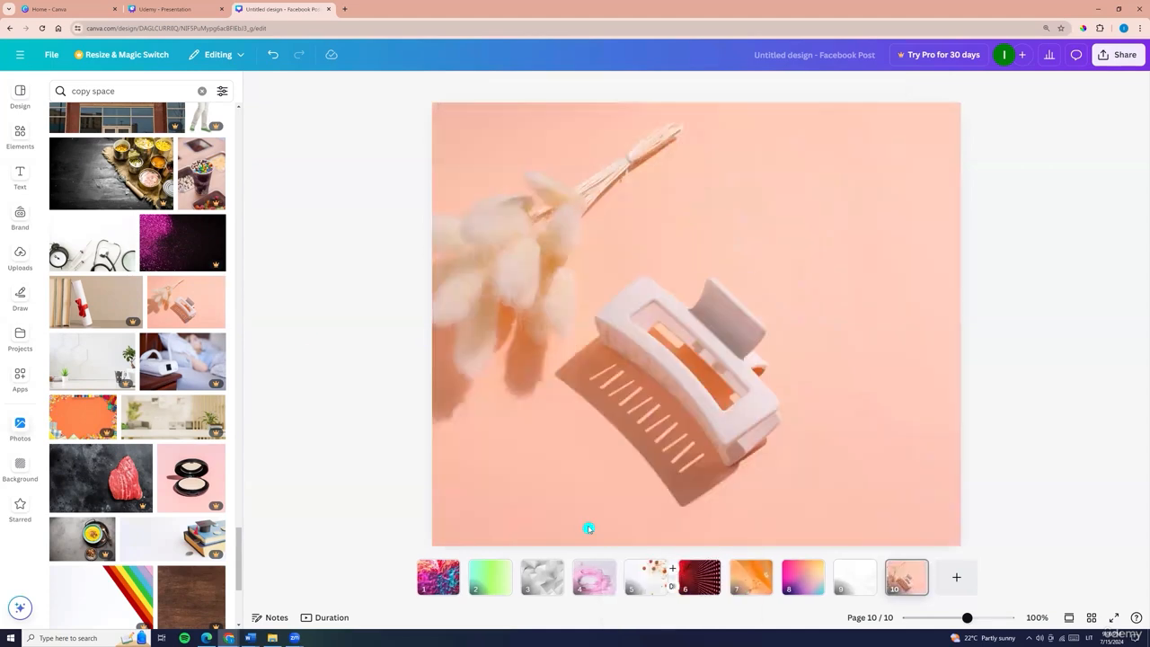
Make the turquoise photo of a doctor page 10's background and reposition it to bring the whole doctor into the frame.
{"action": "scroll", "coordinate": [155, 435], "scroll_direction": "down", "scroll_amount": 10}
{"action": "left_click", "coordinate": [176, 430]}
{"action": "right_click", "coordinate": [626, 408]}
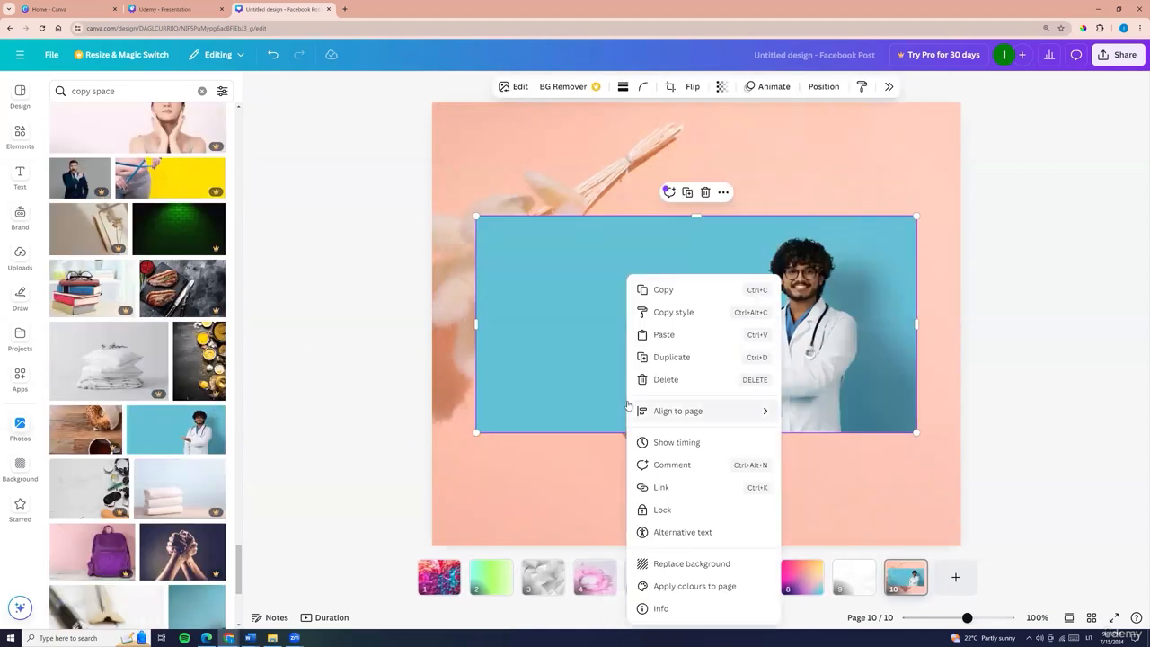
{"action": "left_click", "coordinate": [683, 563]}
{"action": "double_click", "coordinate": [739, 430]}
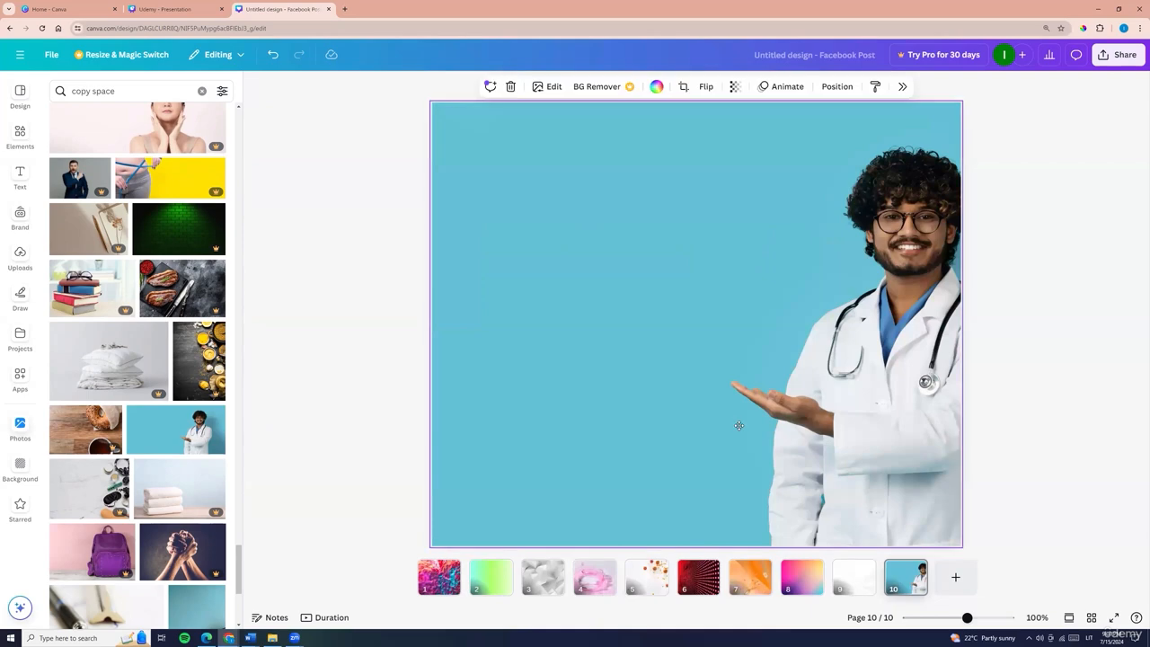
{"action": "left_click_drag", "start_coordinate": [745, 406], "coordinate": [673, 419]}
{"action": "left_click", "coordinate": [1112, 312]}
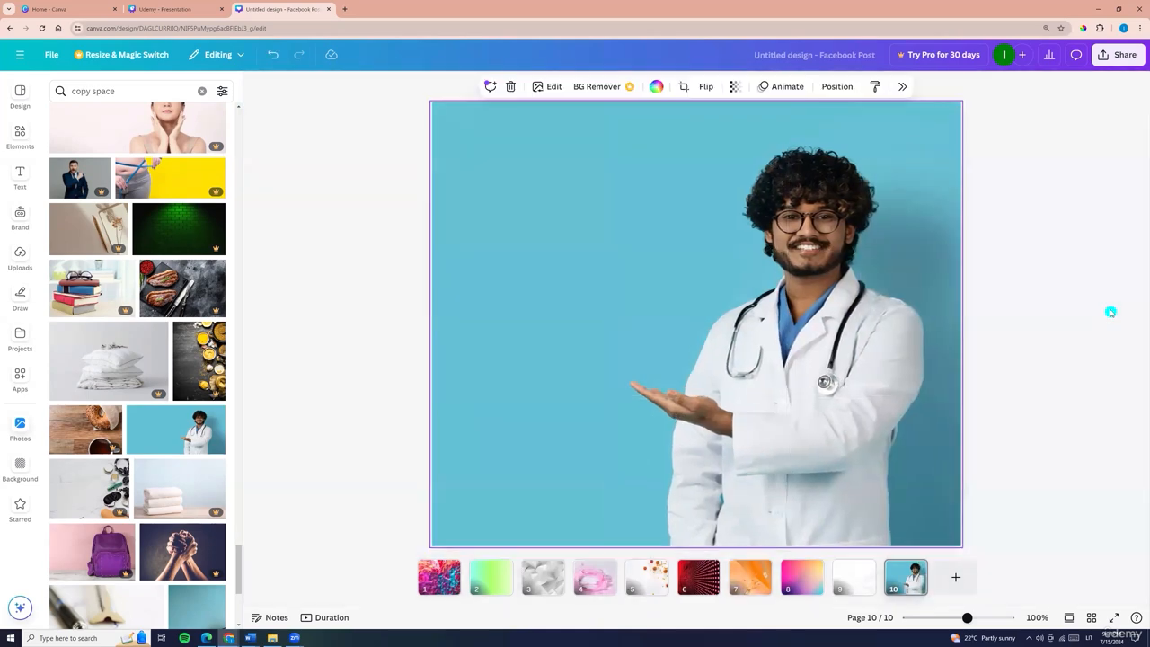
Insert the photo of a desk calendar against blurred green grass and make it page 10's background.
{"action": "scroll", "coordinate": [166, 470], "scroll_direction": "down", "scroll_amount": 5}
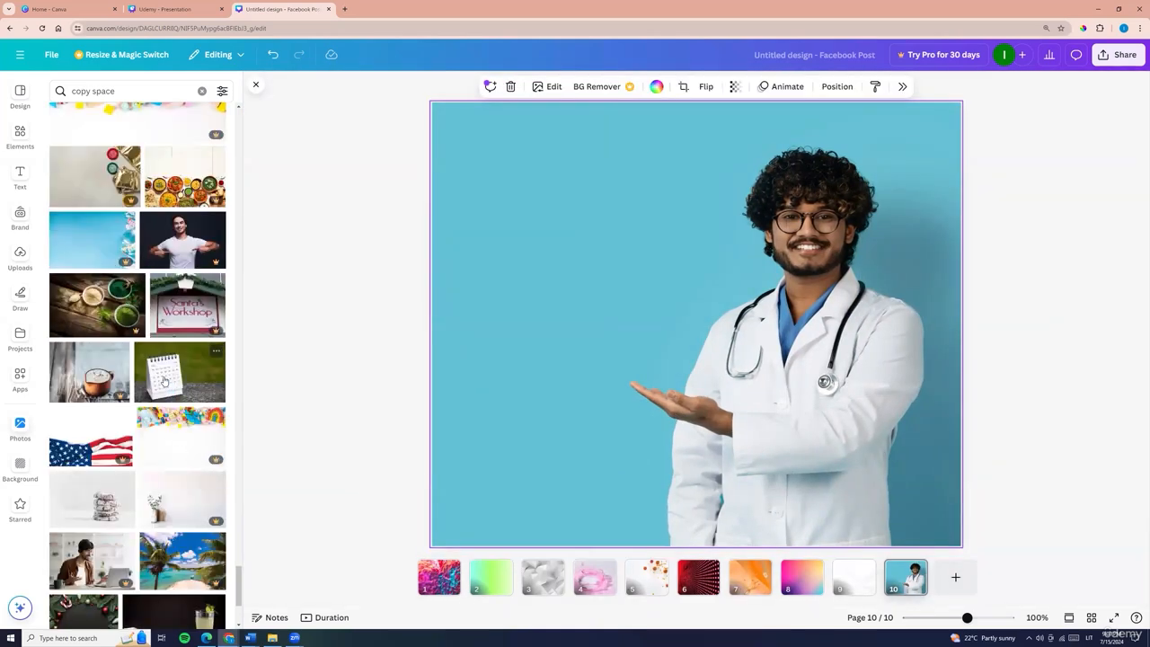
{"action": "left_click", "coordinate": [165, 380]}
{"action": "right_click", "coordinate": [591, 377]}
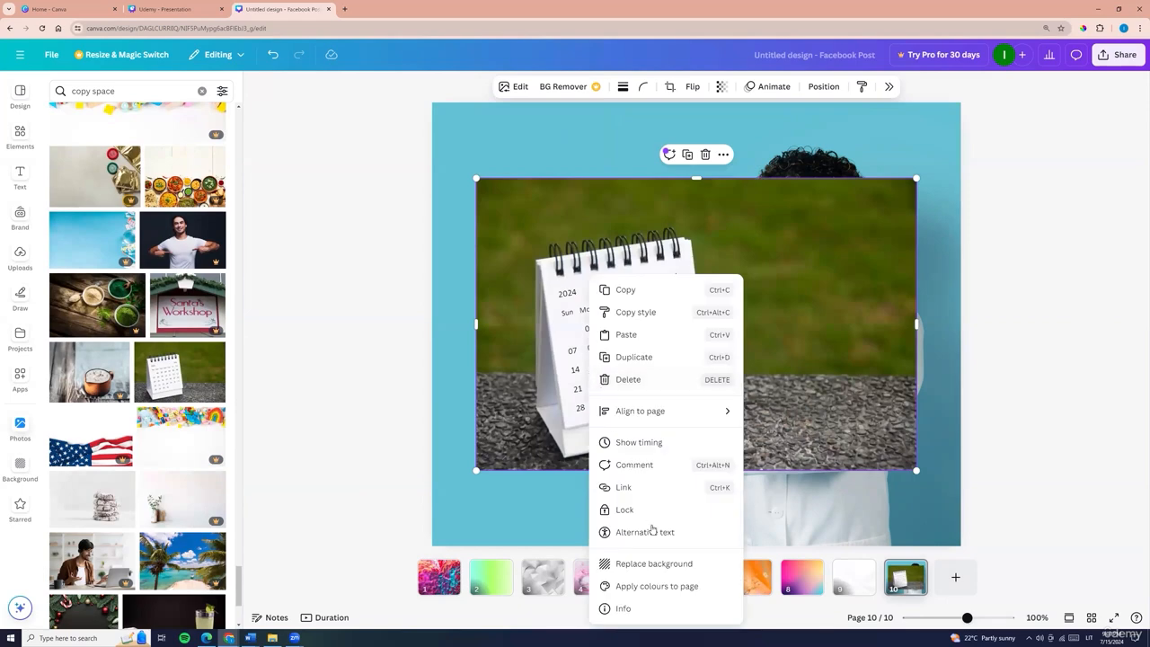
{"action": "left_click", "coordinate": [652, 561]}
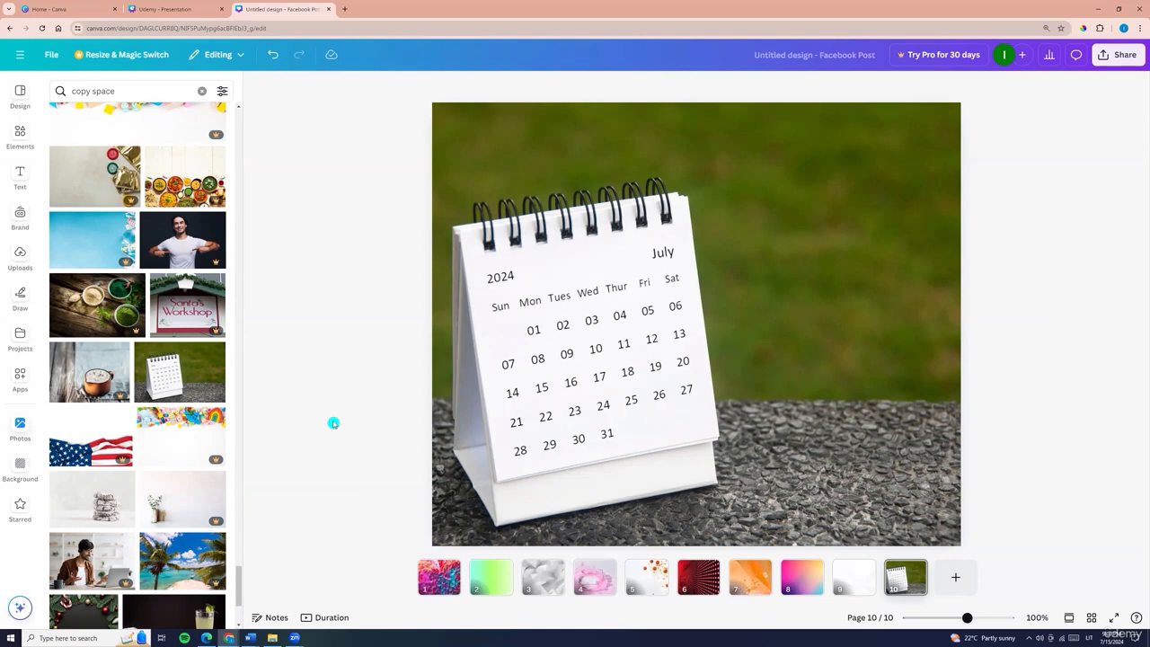
Move the green gradient page ahead of the colourful paint page so it becomes page 1.
{"action": "left_click_drag", "start_coordinate": [491, 576], "coordinate": [435, 584]}
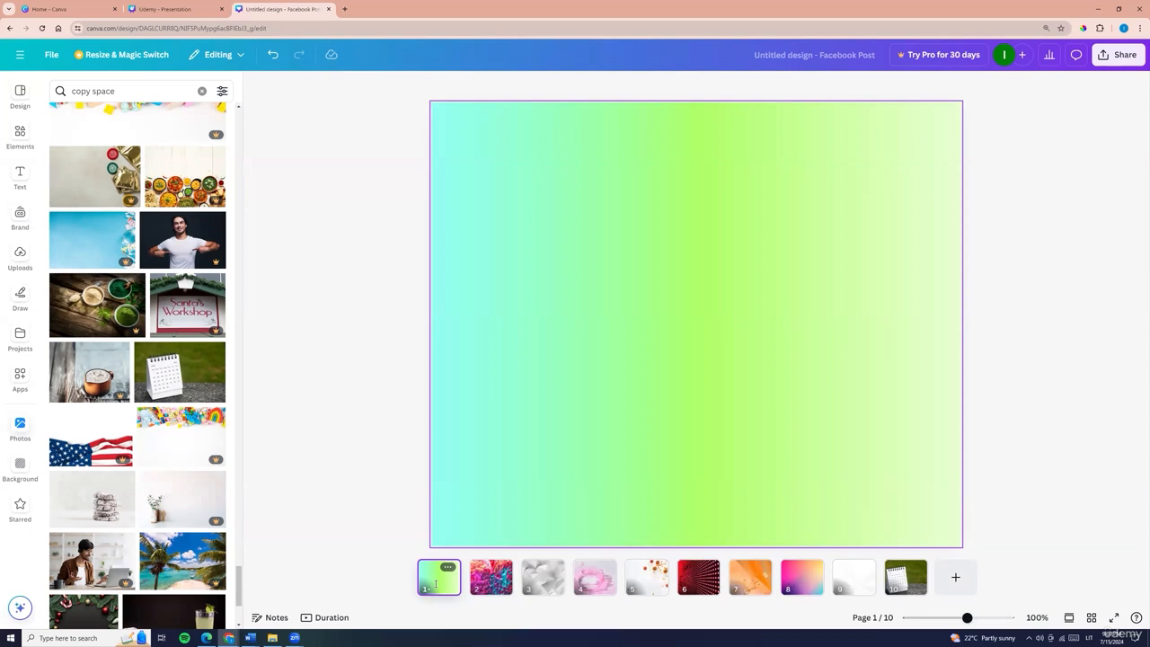
Review the backgrounds of pages 2 to 9 one after another.
{"action": "left_click", "coordinate": [489, 585]}
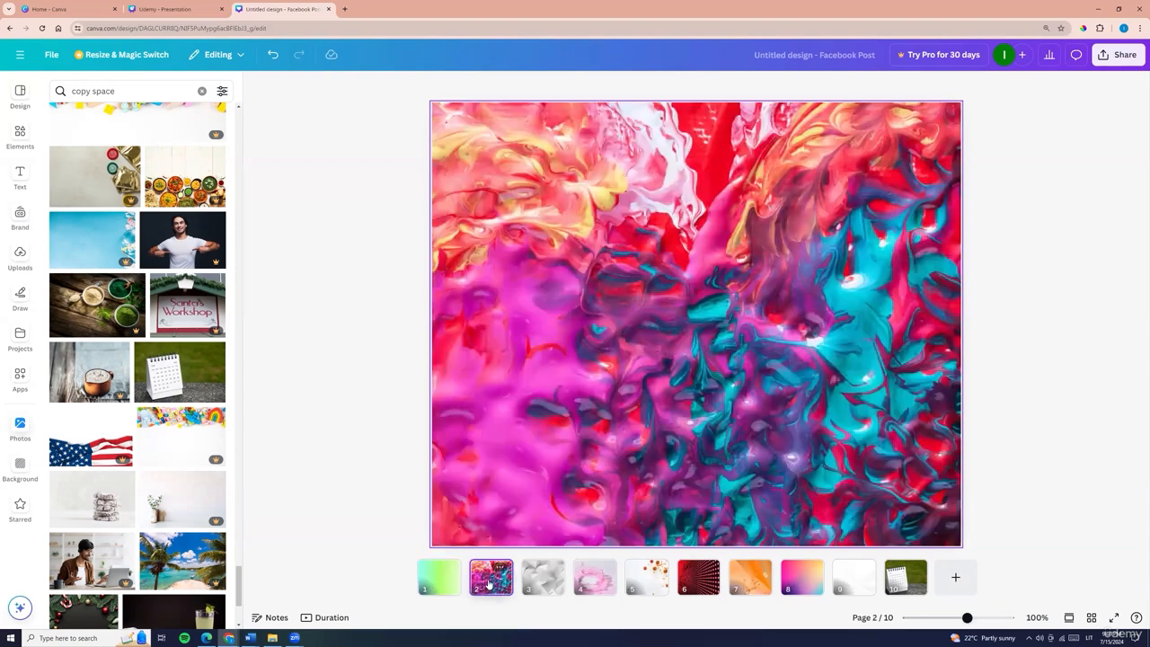
{"action": "left_click", "coordinate": [539, 584]}
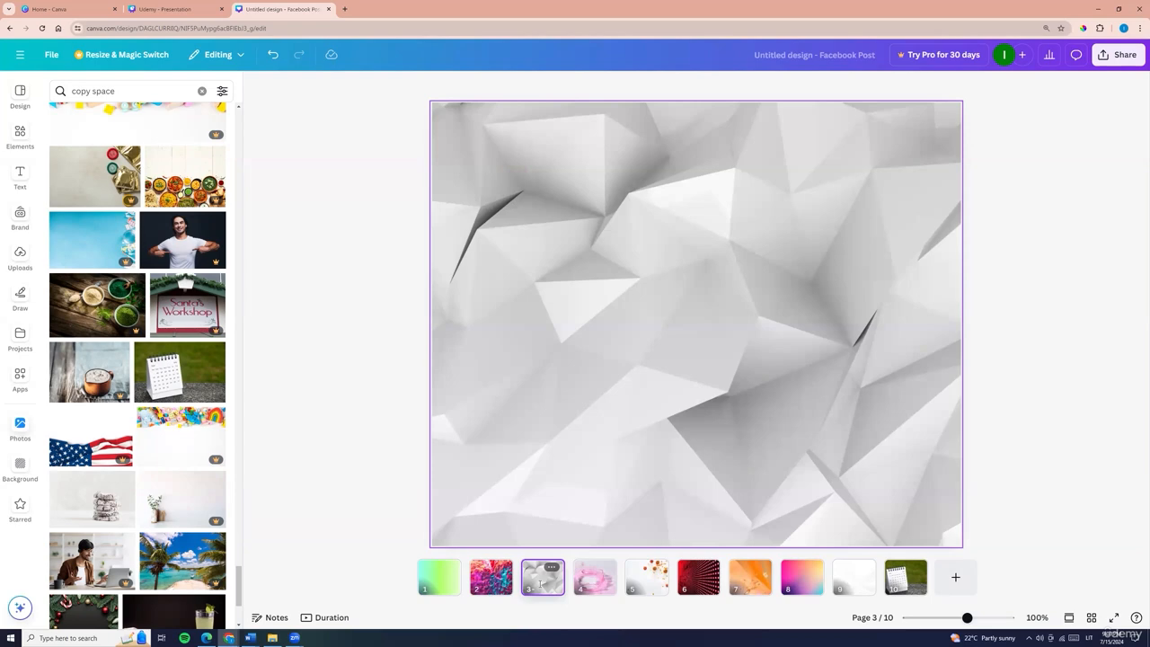
{"action": "left_click", "coordinate": [593, 584]}
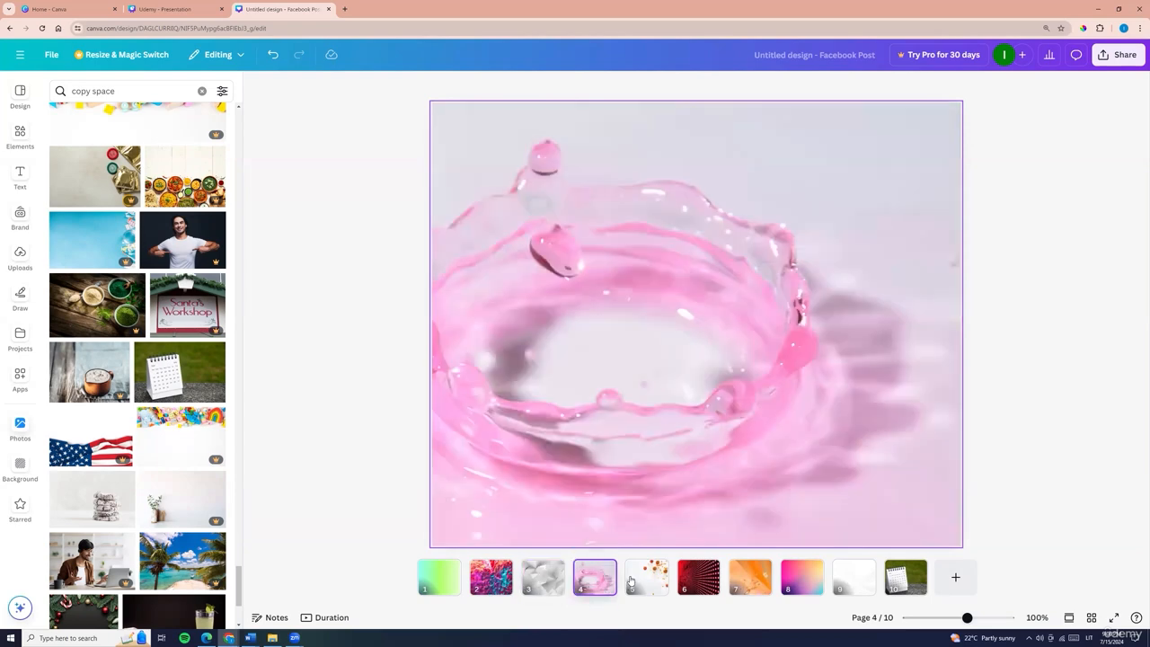
{"action": "left_click", "coordinate": [645, 583]}
{"action": "left_click", "coordinate": [702, 589]}
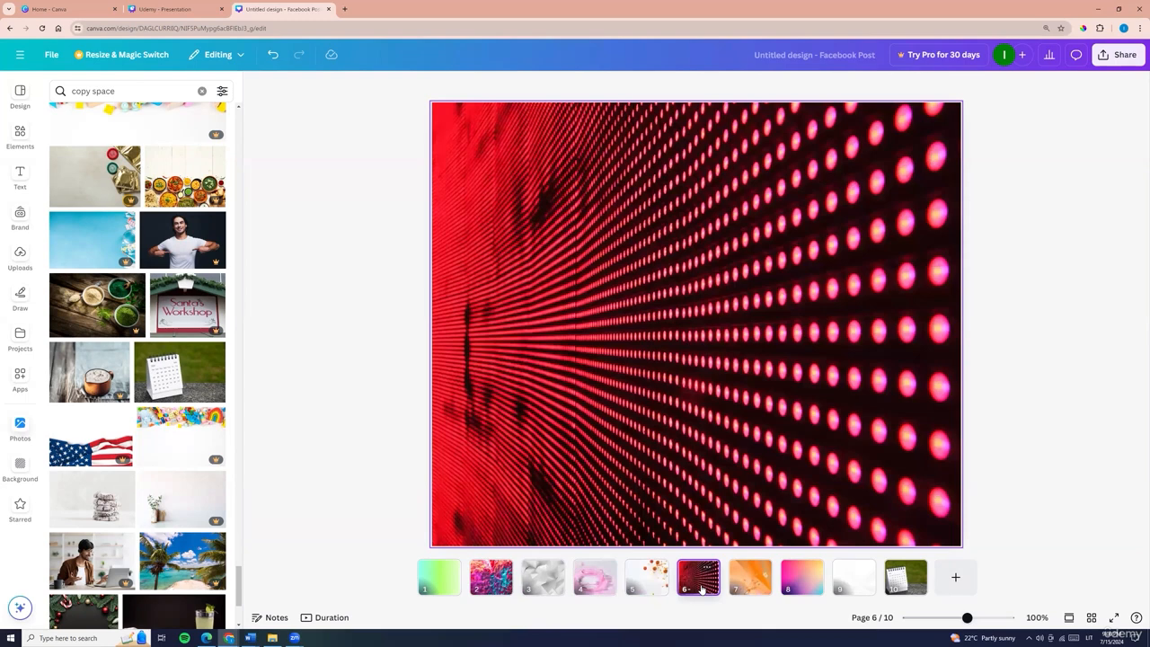
{"action": "left_click", "coordinate": [750, 584]}
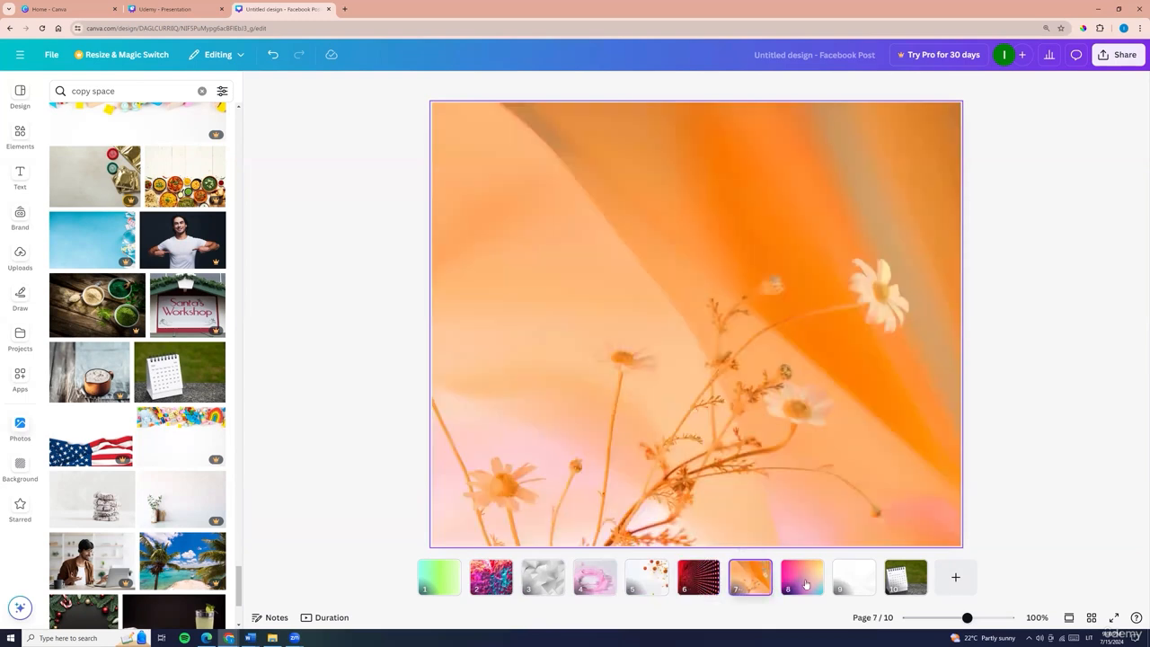
{"action": "left_click", "coordinate": [803, 583]}
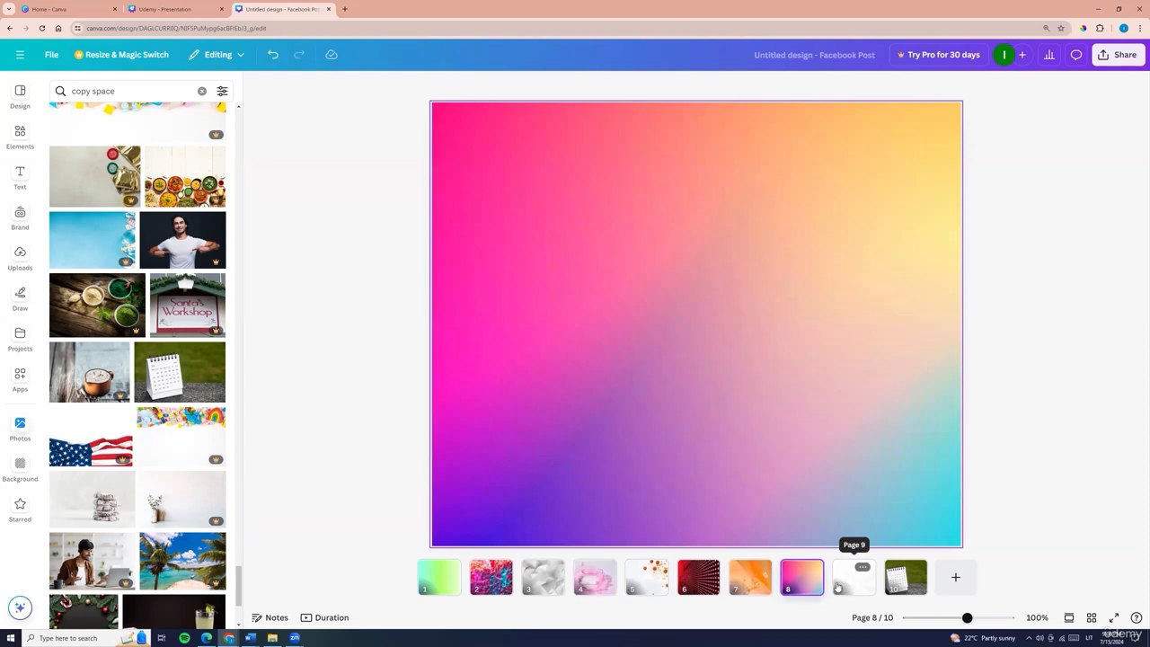
{"action": "left_click", "coordinate": [845, 582]}
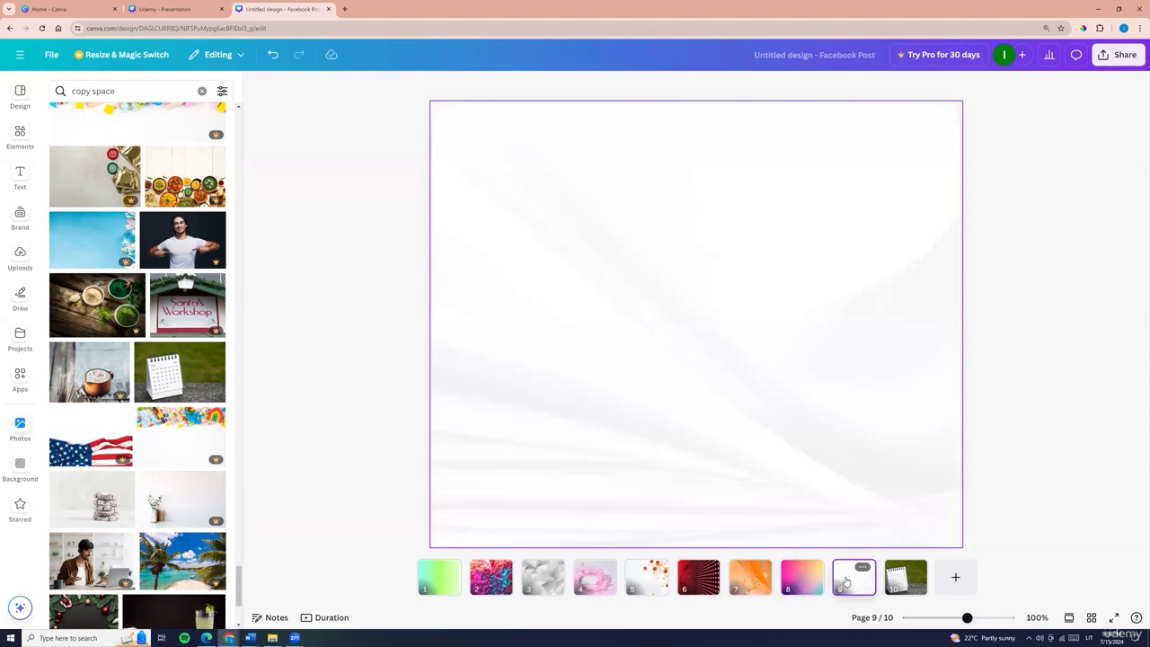